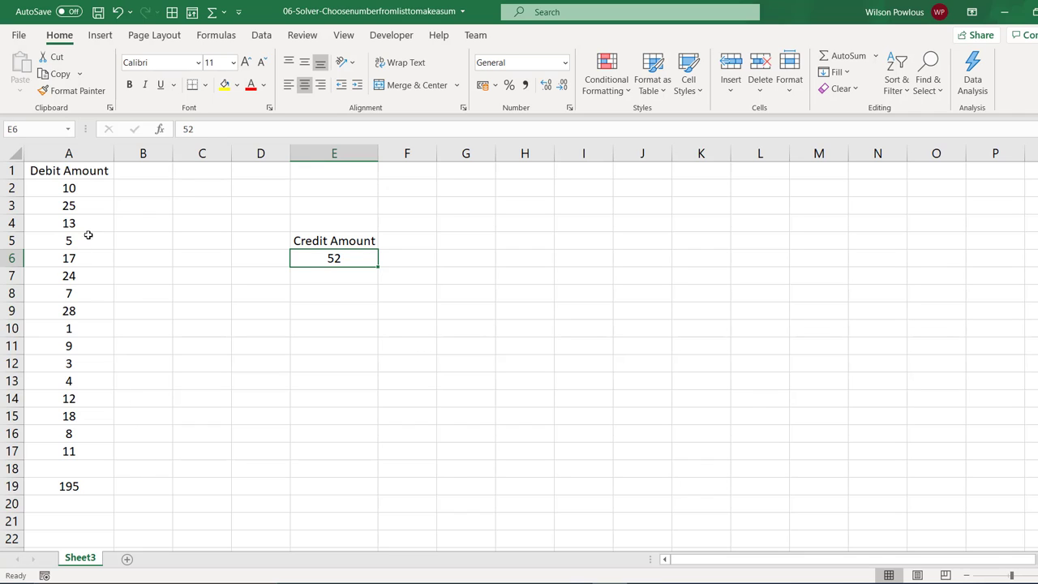
# Step: Review the debit amounts in column A (10, 25, 13 … 11) and the credit target of 52
pyautogui.click(82, 188)
pyautogui.click(71, 152)
pyautogui.click(78, 188)
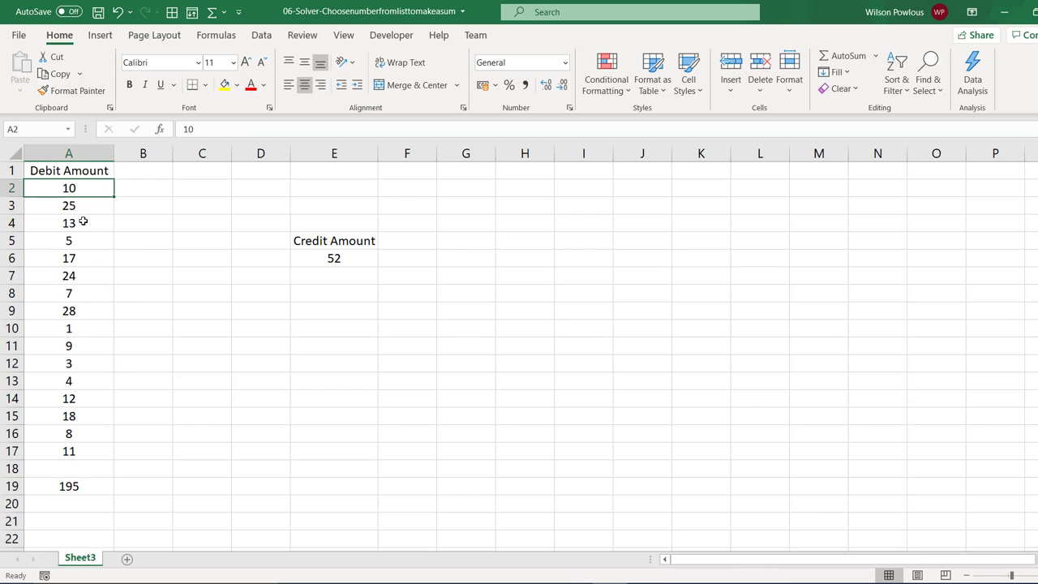
pyautogui.click(86, 205)
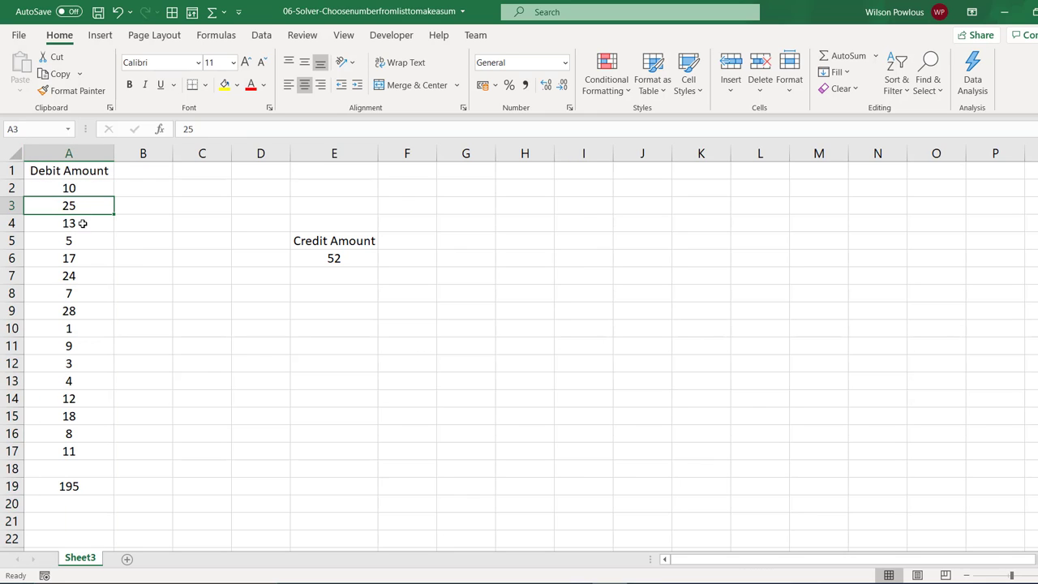
pyautogui.click(83, 223)
pyautogui.click(87, 452)
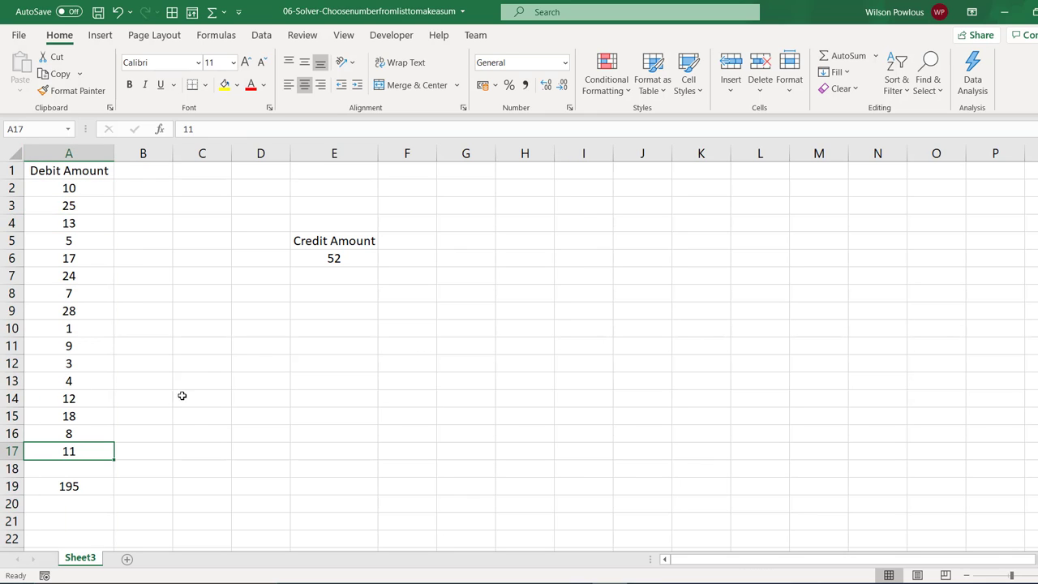
pyautogui.click(333, 258)
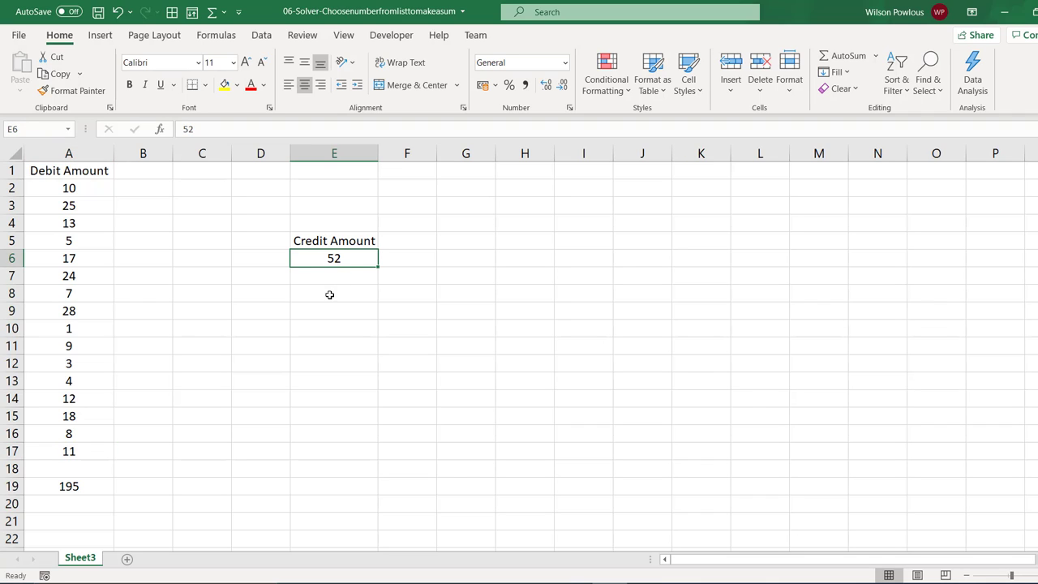
pyautogui.click(332, 272)
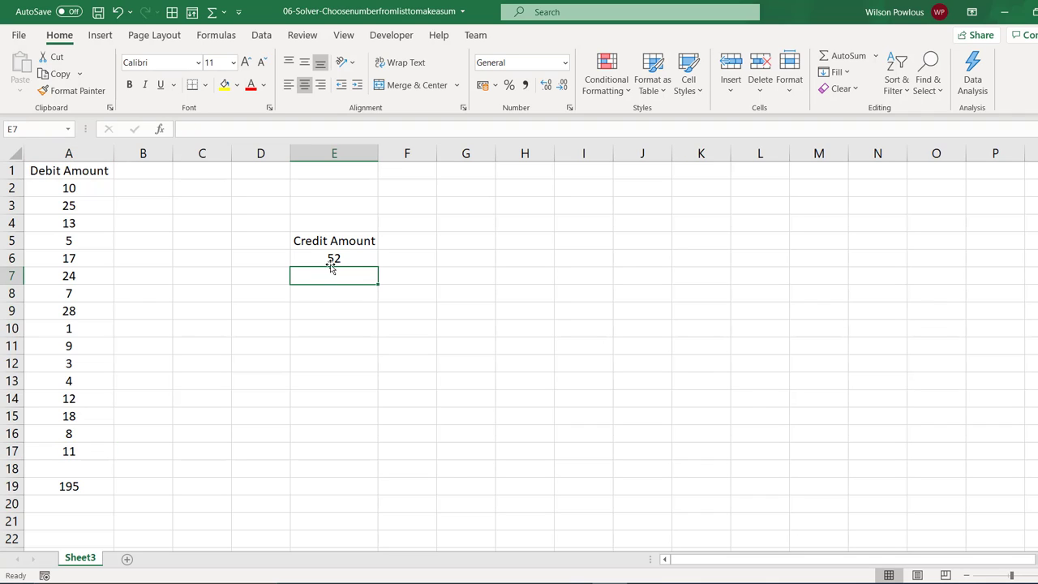
pyautogui.click(333, 258)
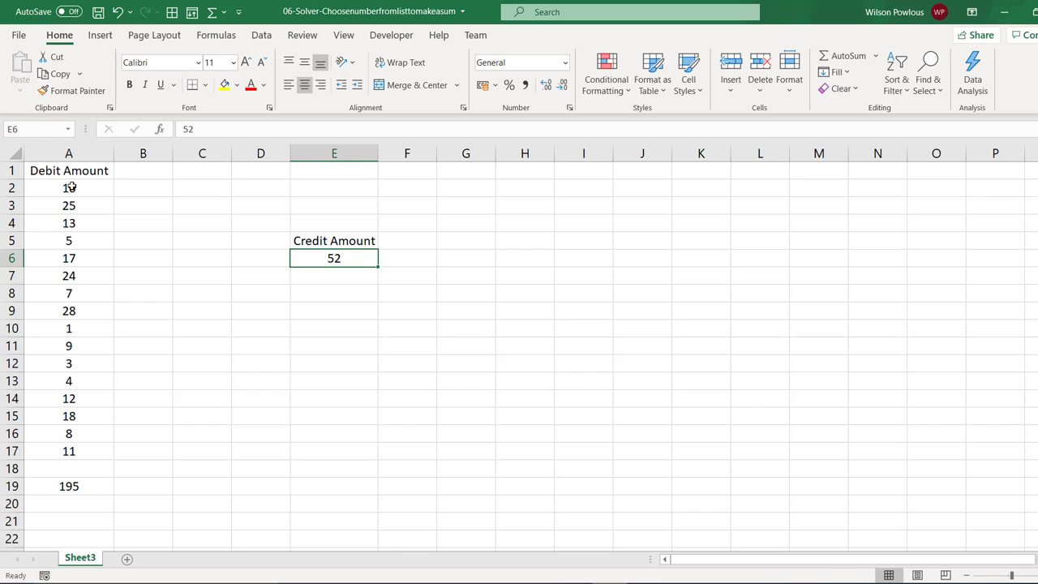
# Step: Mark runs of debit amounts to compare their totals against the 52 credit target
pyautogui.moveTo(71, 188); pyautogui.dragTo(61, 414)
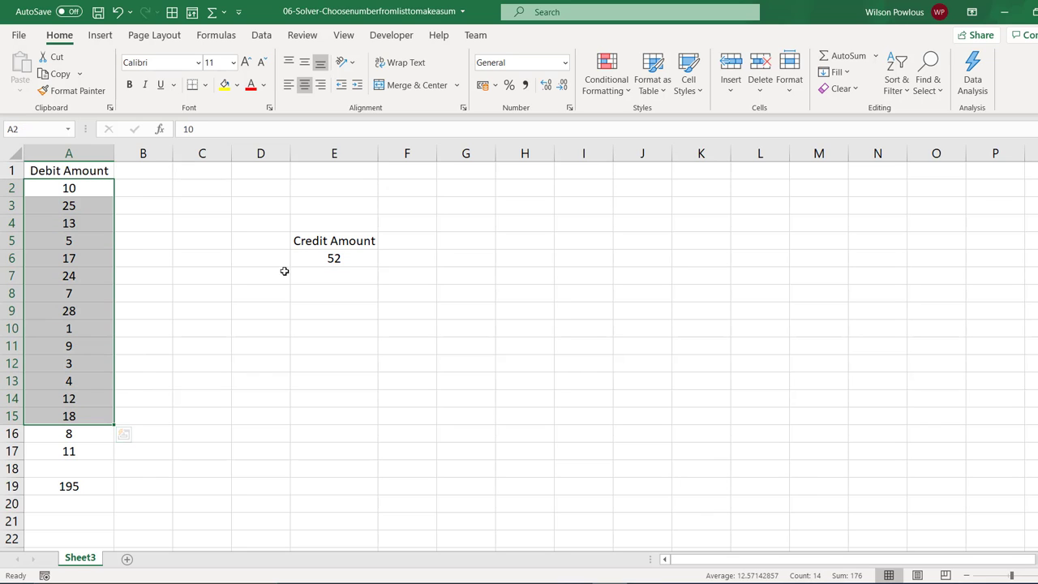
pyautogui.click(327, 256)
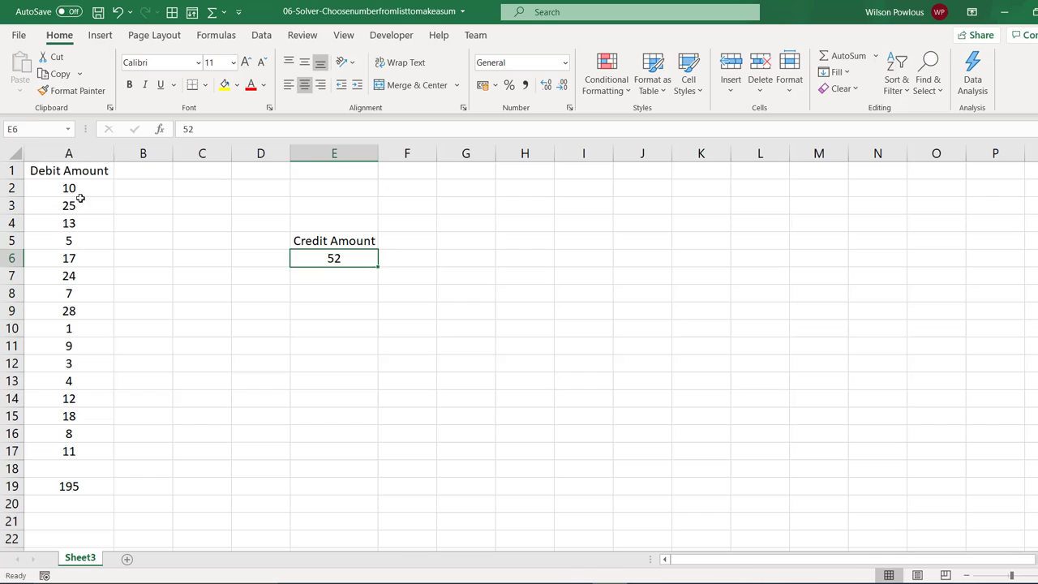
pyautogui.moveTo(78, 193); pyautogui.dragTo(91, 374)
pyautogui.click(76, 330)
pyautogui.click(74, 399)
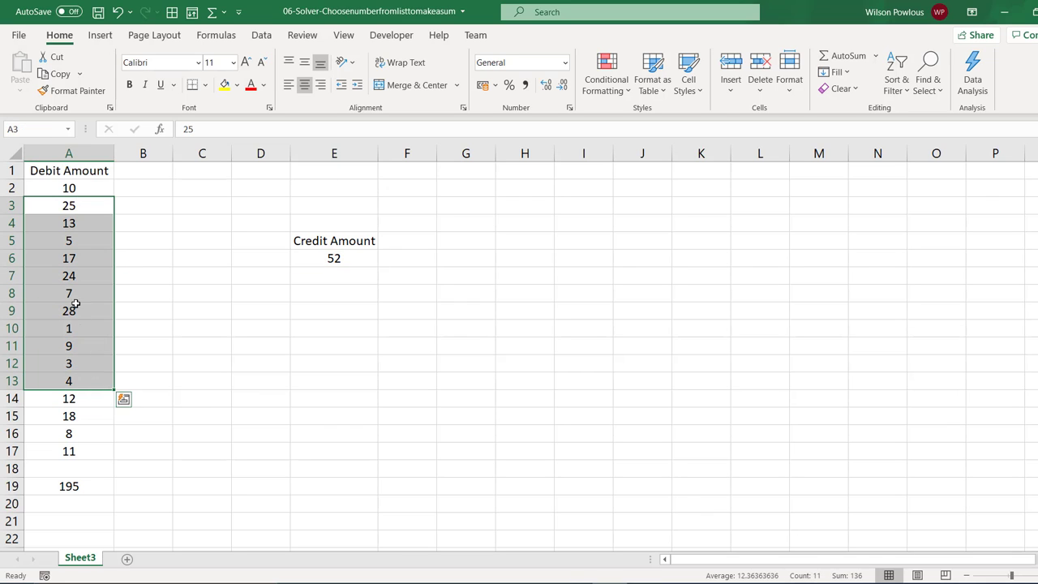
pyautogui.click(315, 256)
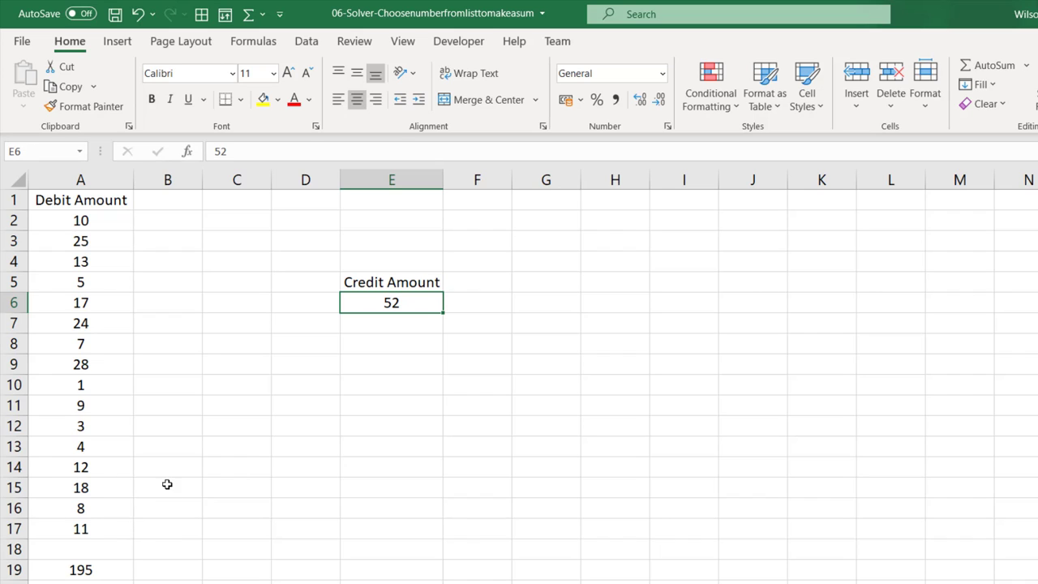
pyautogui.hotkey('ctrl', 'Left')
pyautogui.hotkey('ctrl', 'Down')
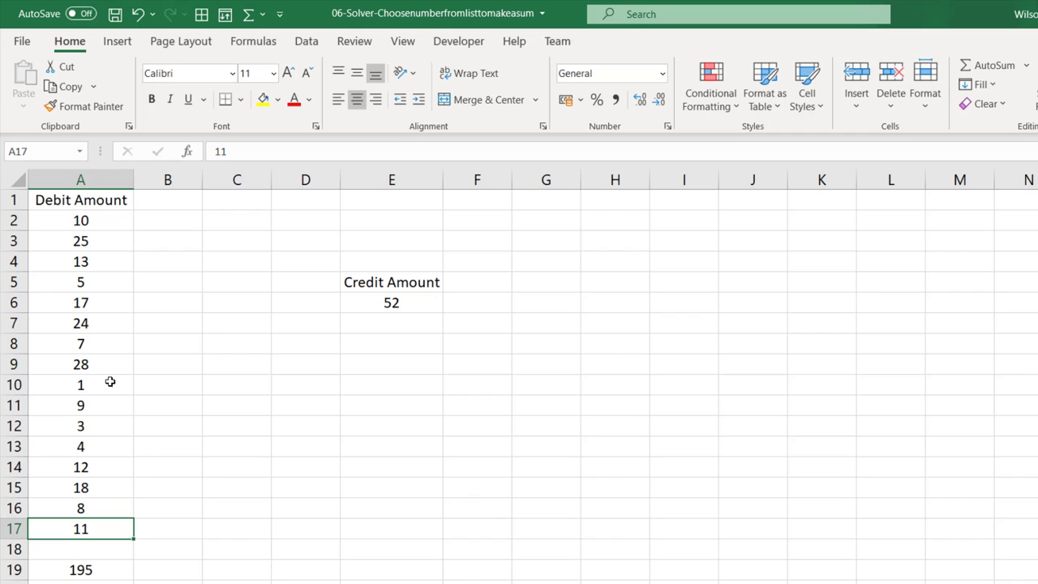
# Step: Try picking the debit amounts 10, 13, 28 and 1, which add up to 52
pyautogui.click(95, 220)
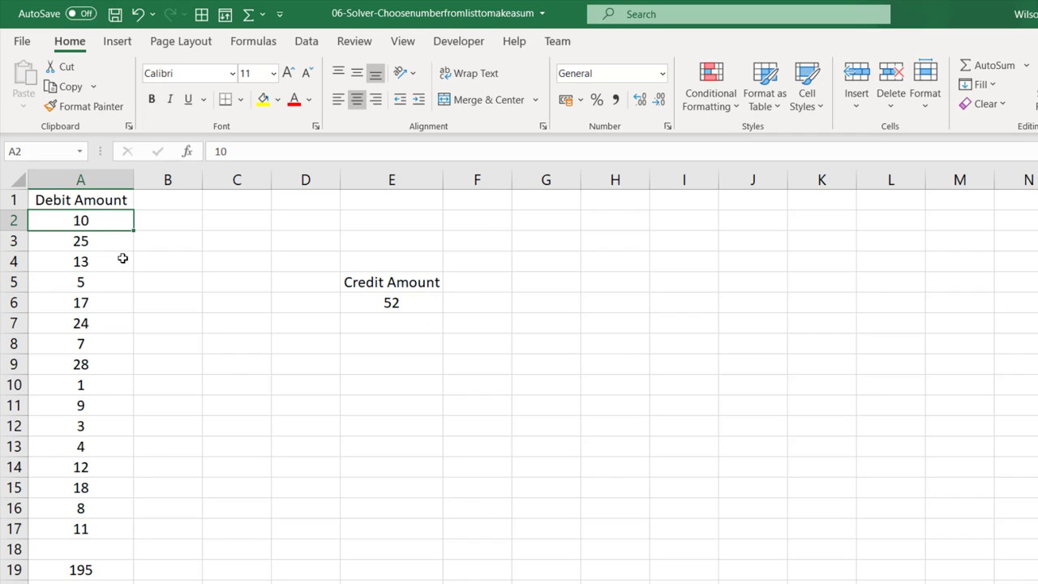
pyautogui.keyDown('ctrl'); pyautogui.click(105, 261); pyautogui.keyUp('ctrl')
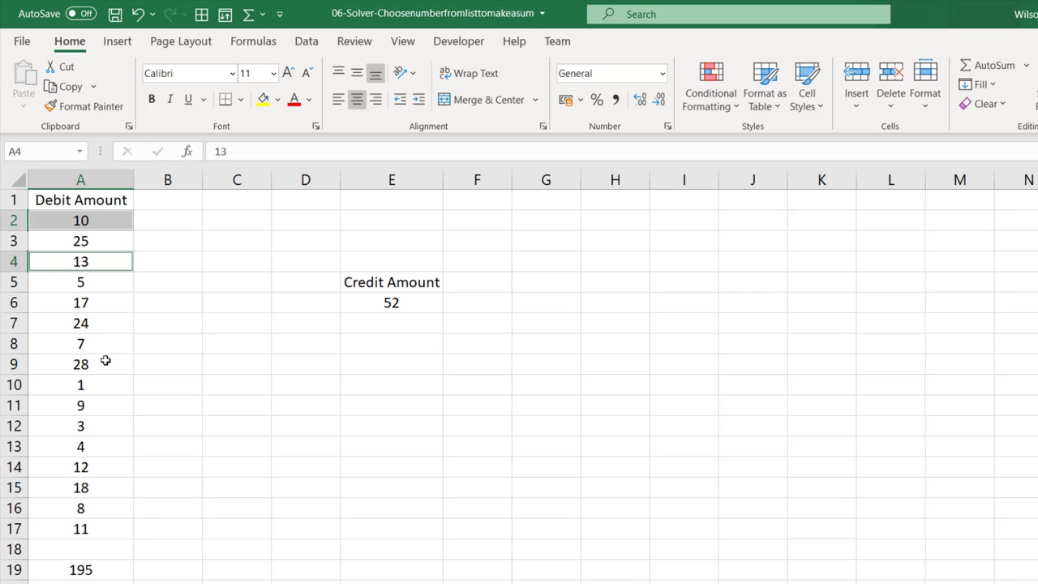
pyautogui.keyDown('ctrl'); pyautogui.click(103, 364); pyautogui.keyUp('ctrl')
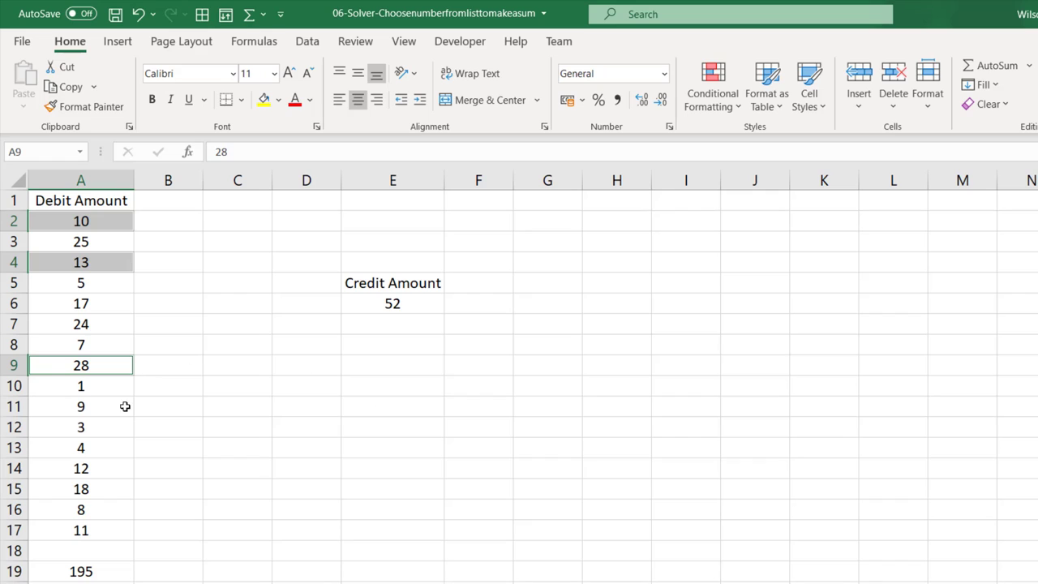
pyautogui.keyDown('ctrl'); pyautogui.click(94, 386); pyautogui.keyUp('ctrl')
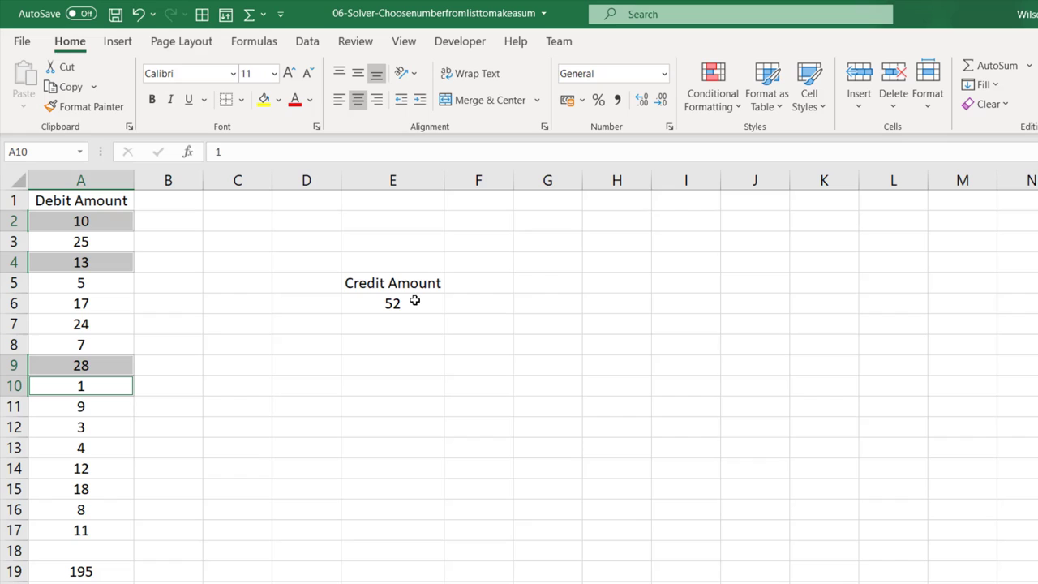
pyautogui.click(84, 220)
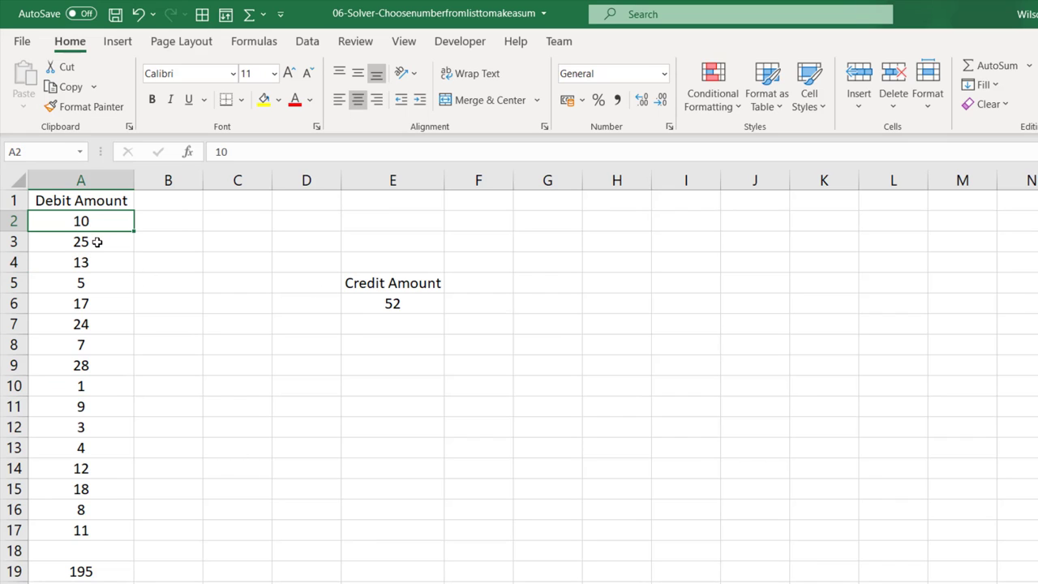
pyautogui.click(92, 243)
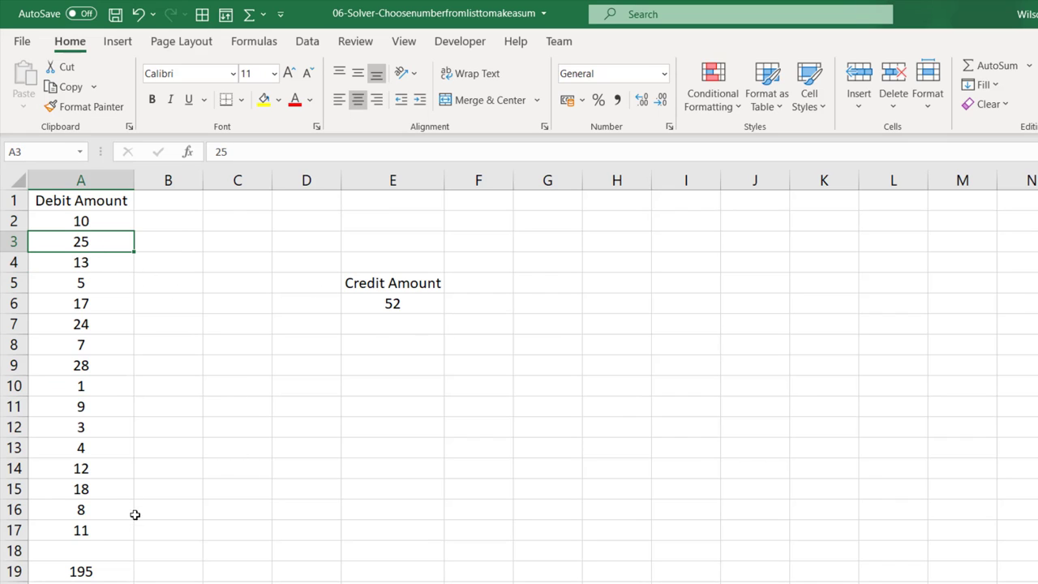
pyautogui.click(82, 537)
pyautogui.click(82, 180)
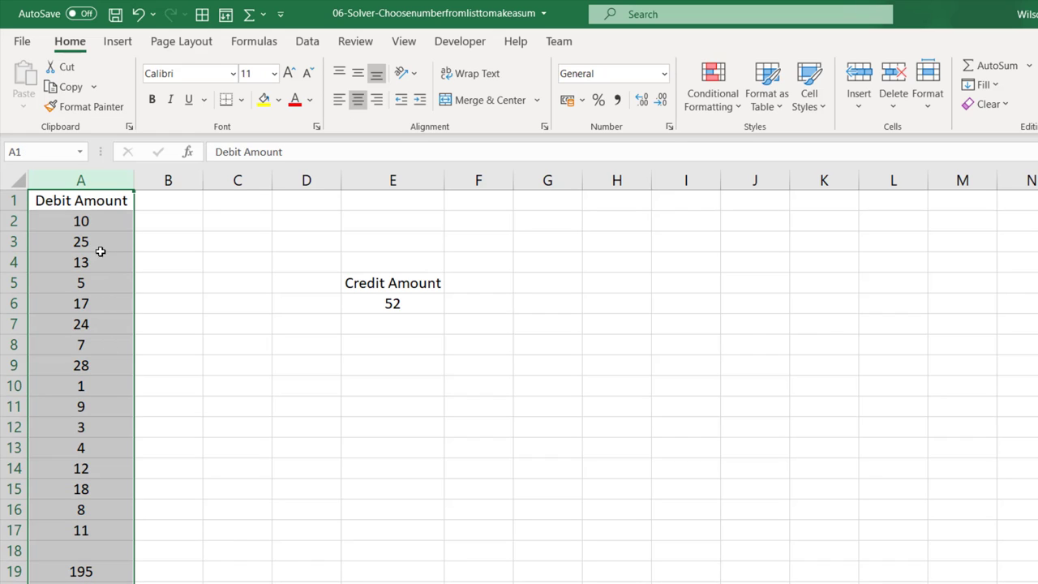
# Step: Compare all sixteen debit amounts, including 7, 4 and 17, with the 52 target
pyautogui.click(422, 305)
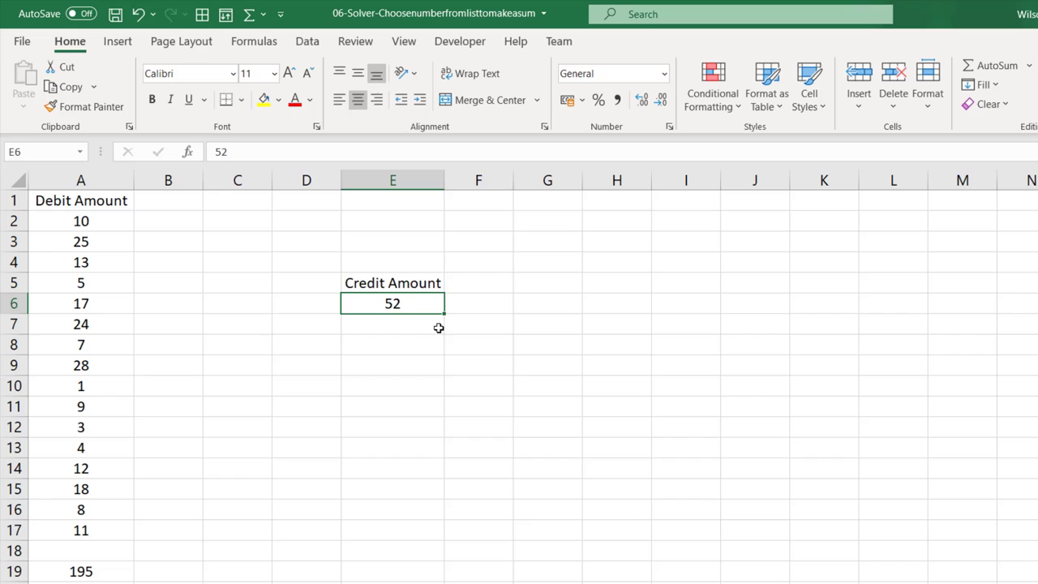
pyautogui.press('Down')
pyautogui.press('Down')
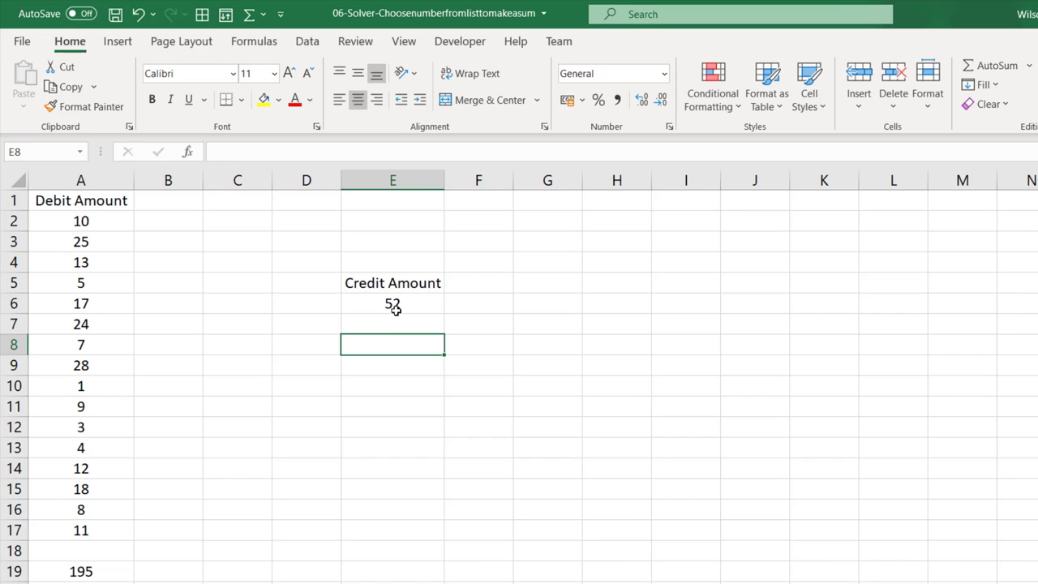
pyautogui.click(395, 304)
pyautogui.moveTo(85, 221); pyautogui.dragTo(103, 524)
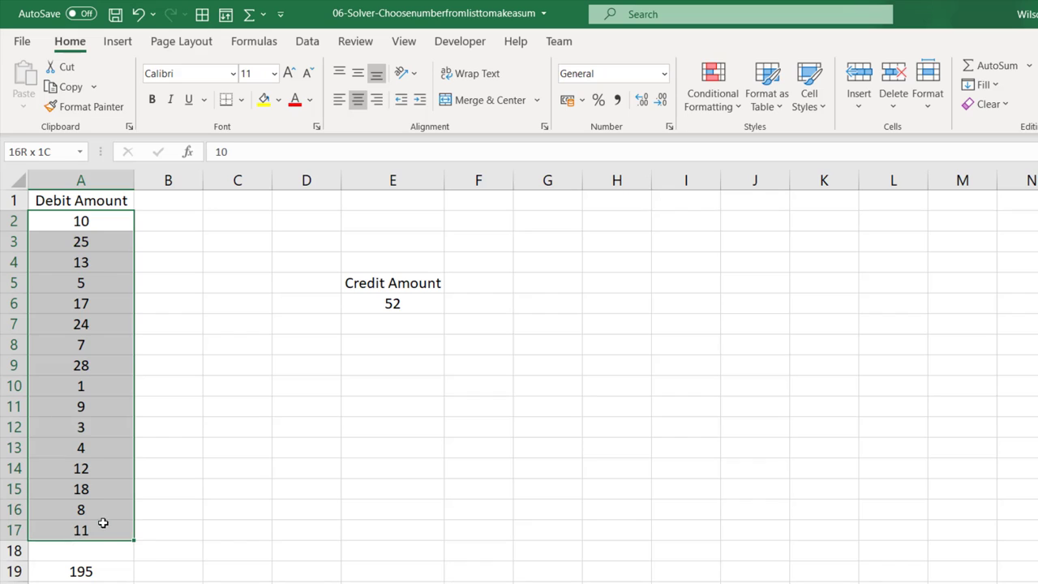
pyautogui.click(86, 347)
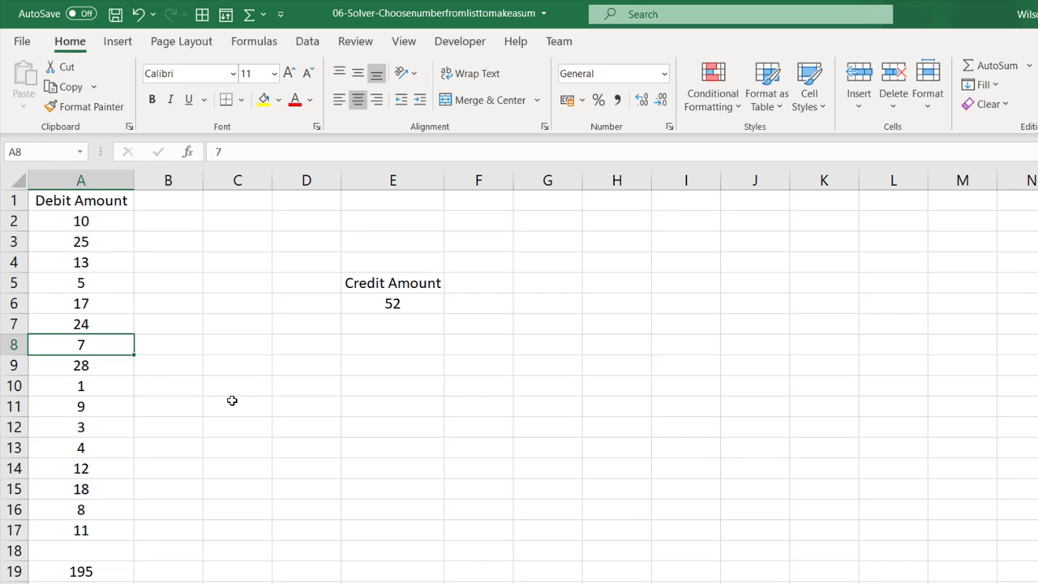
pyautogui.click(104, 447)
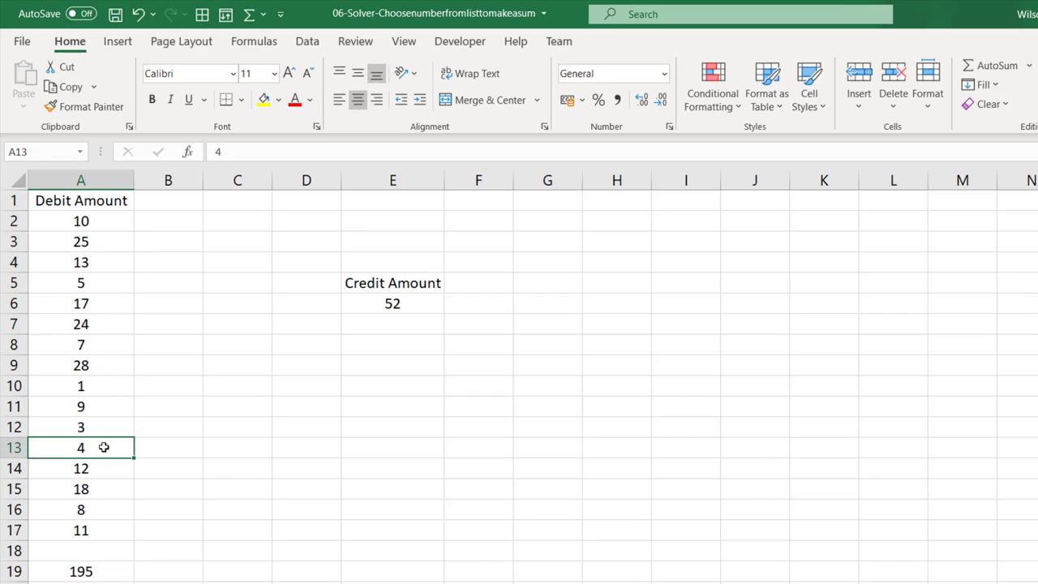
pyautogui.click(105, 304)
# Step: Enter a 1 flag in B2 and copy it beside every remaining debit amount
pyautogui.click(186, 225)
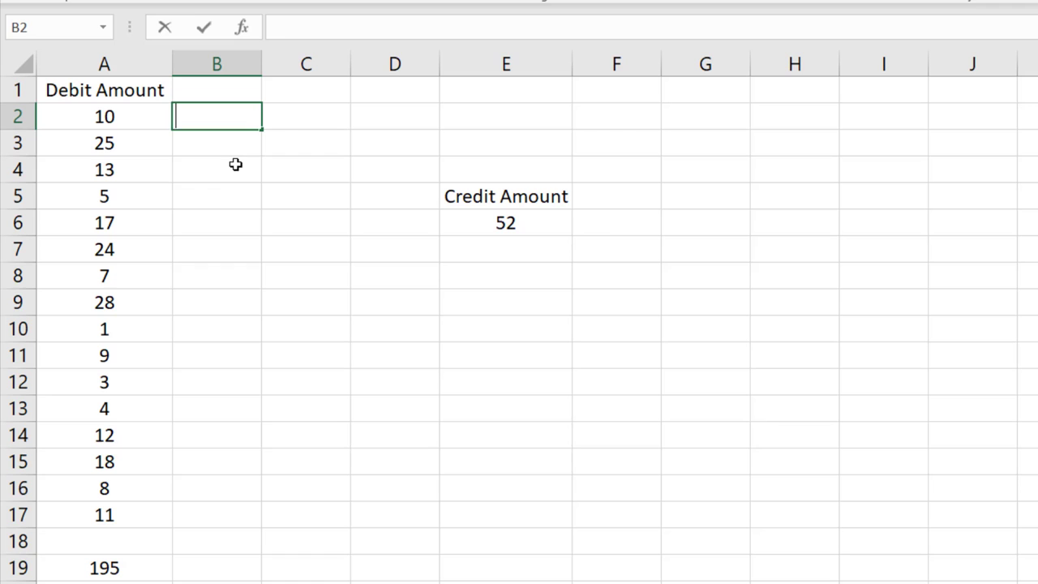
pyautogui.write('1')
pyautogui.press('Return')
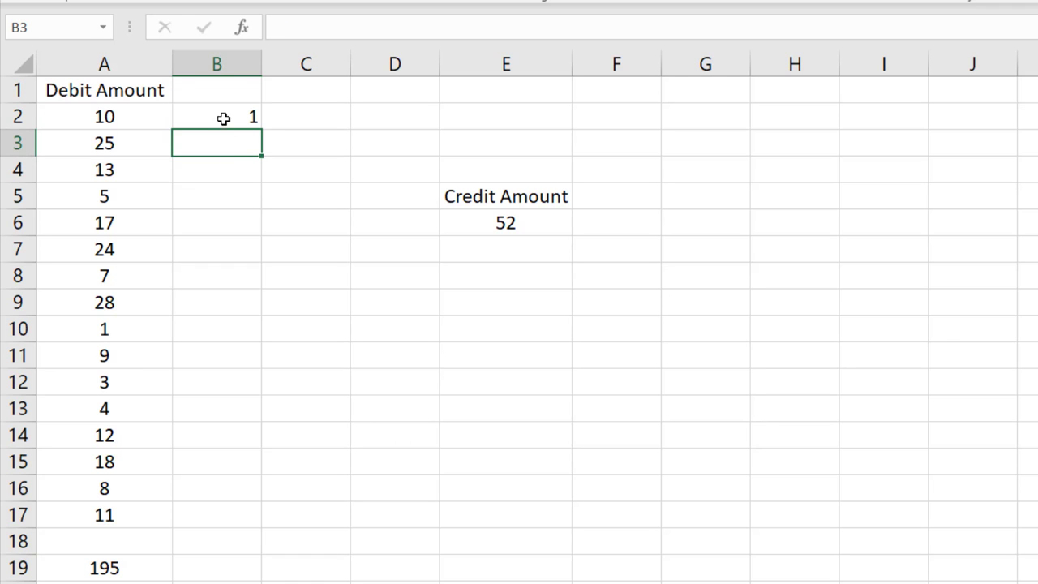
pyautogui.click(224, 119)
pyautogui.hotkey('ctrl', 'c')
pyautogui.moveTo(234, 146); pyautogui.dragTo(228, 512)
pyautogui.hotkey('ctrl', 'v')
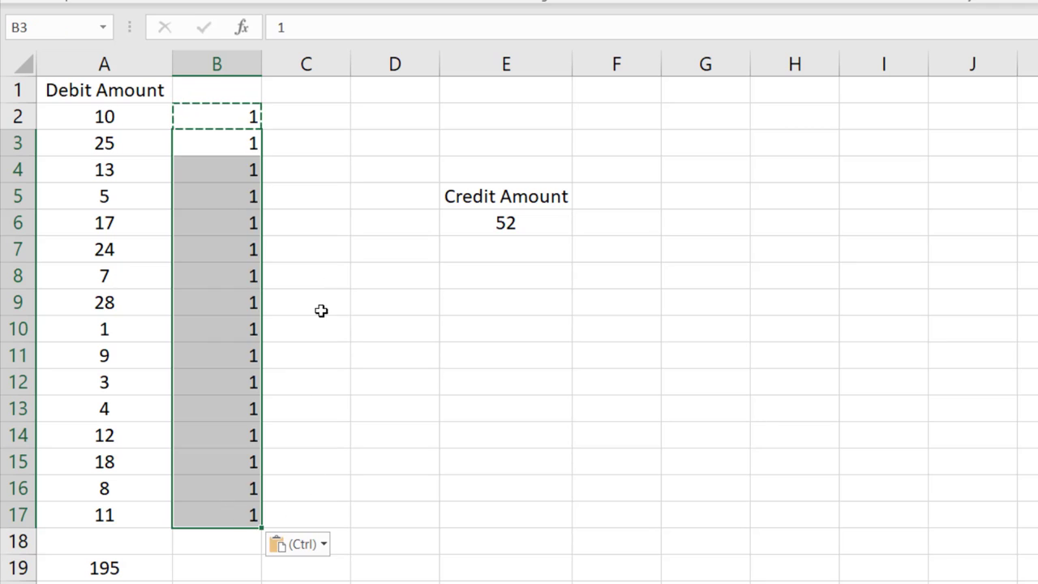
# Step: Enter =A2*B2 in C2 and fill it down to C17
pyautogui.click(327, 118)
pyautogui.write('=')
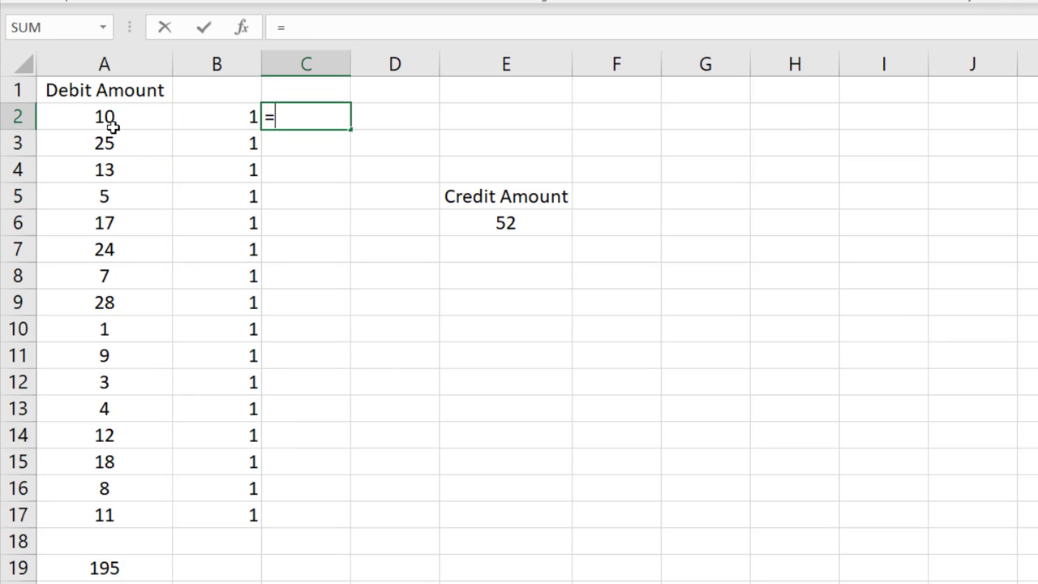
pyautogui.click(117, 116)
pyautogui.write('*')
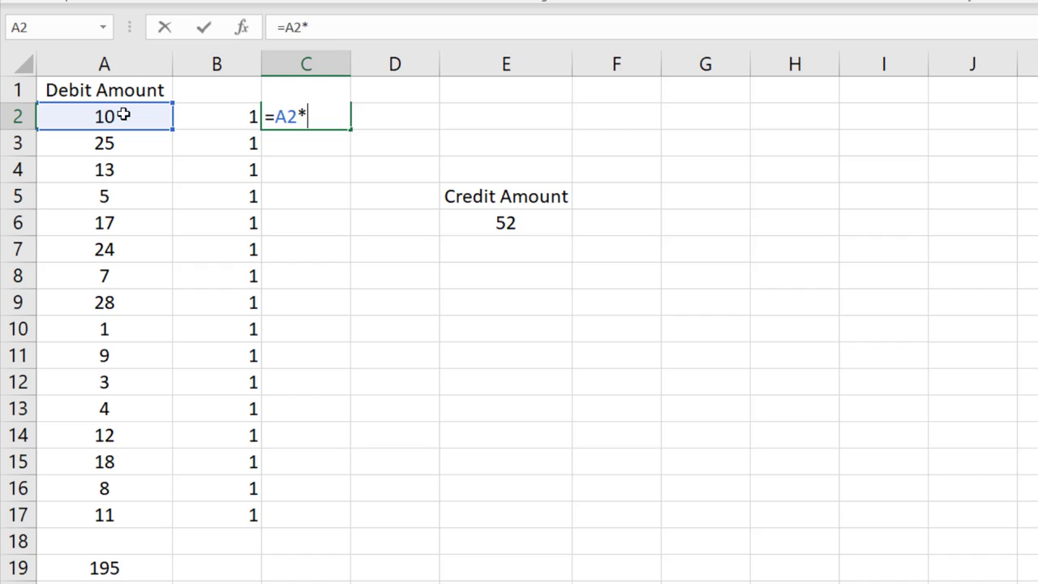
pyautogui.click(198, 119)
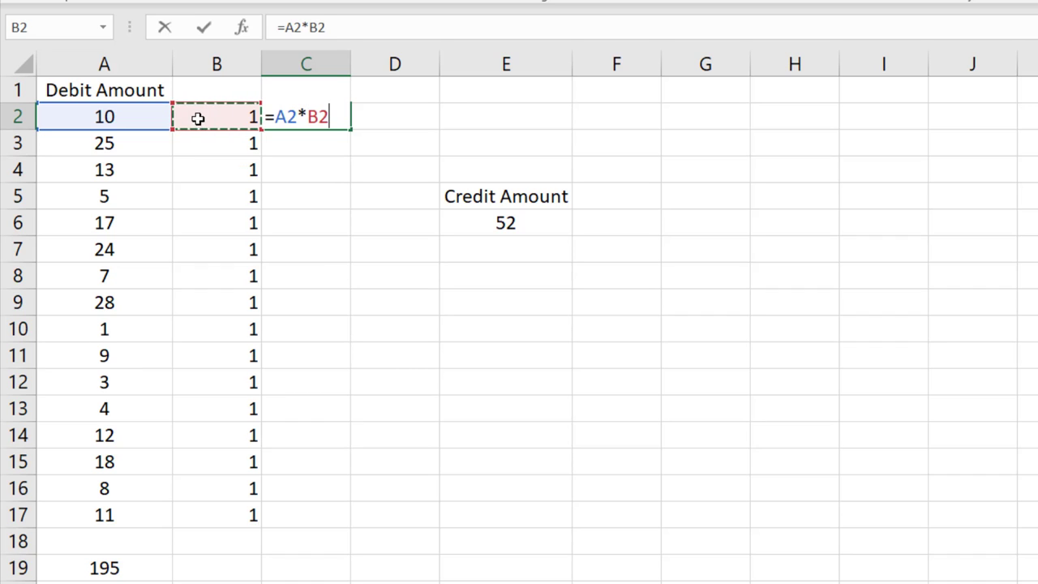
pyautogui.press('Return')
pyautogui.click(314, 116)
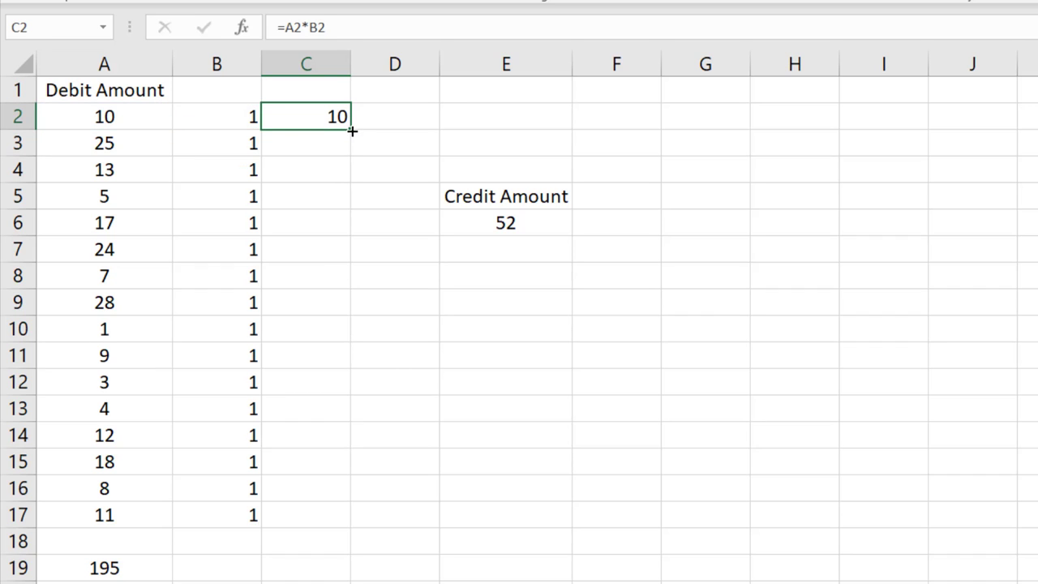
pyautogui.moveTo(352, 130); pyautogui.dragTo(368, 531)
# Step: Check that C17's formula multiplies the row 17 amount by its flag
pyautogui.click(116, 514)
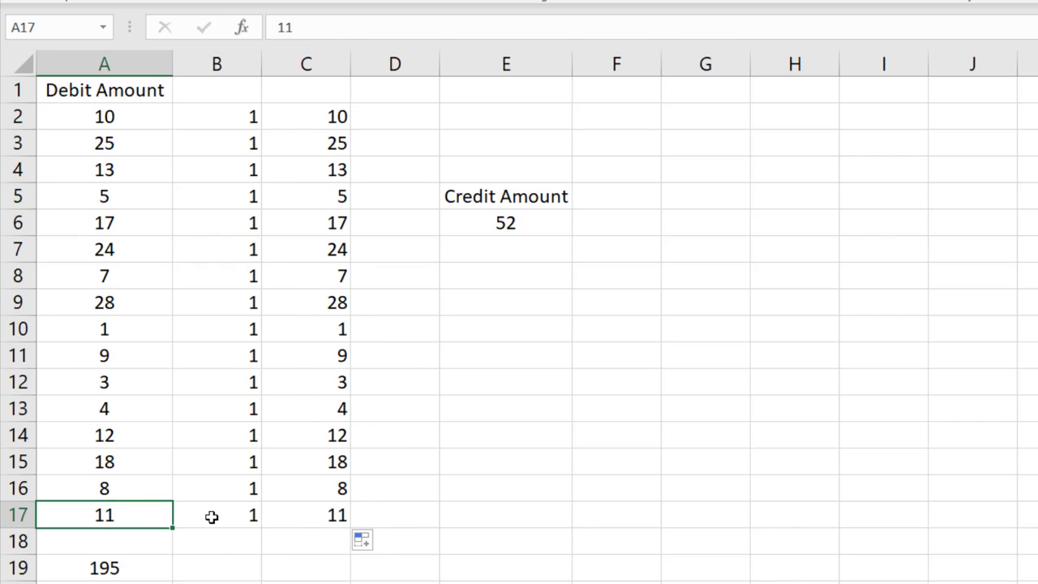
pyautogui.click(211, 517)
pyautogui.click(306, 514)
pyautogui.doubleClick(347, 515)
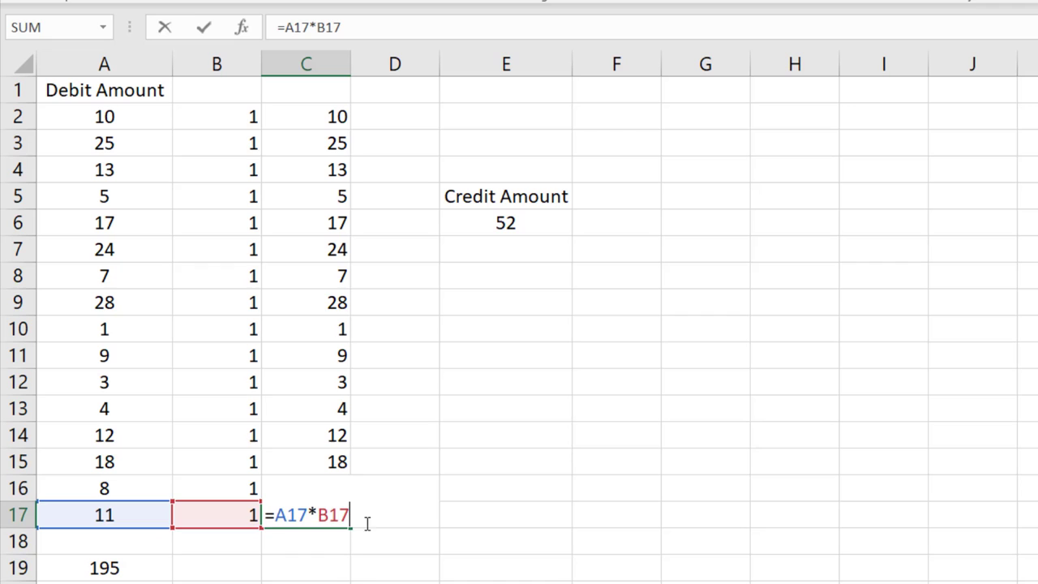
pyautogui.press('Escape')
# Step: AutoSum column C into C19, giving 195, and compare it with the A19 debit total
pyautogui.click(317, 569)
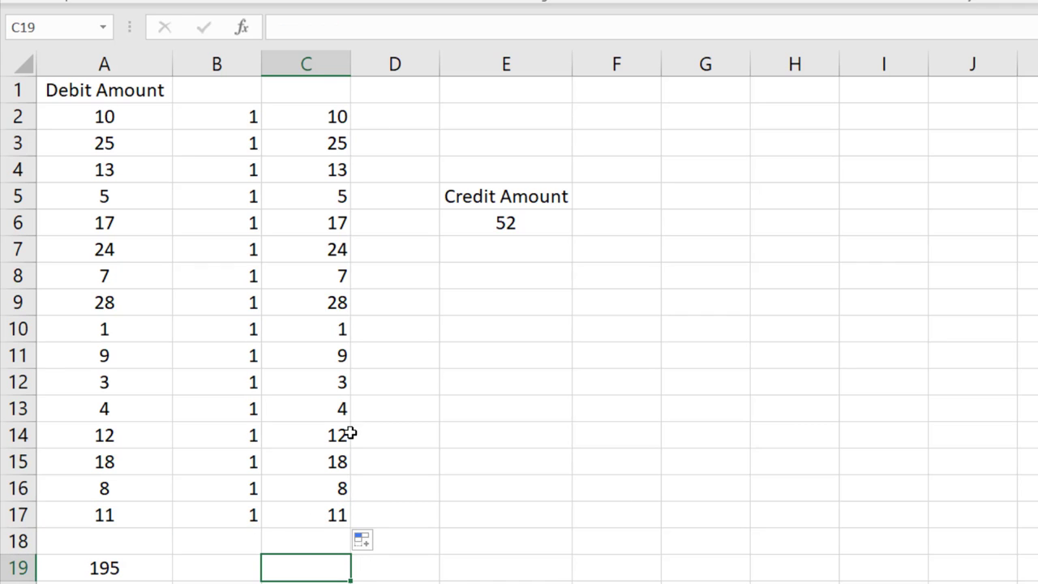
pyautogui.hotkey('alt', '=')
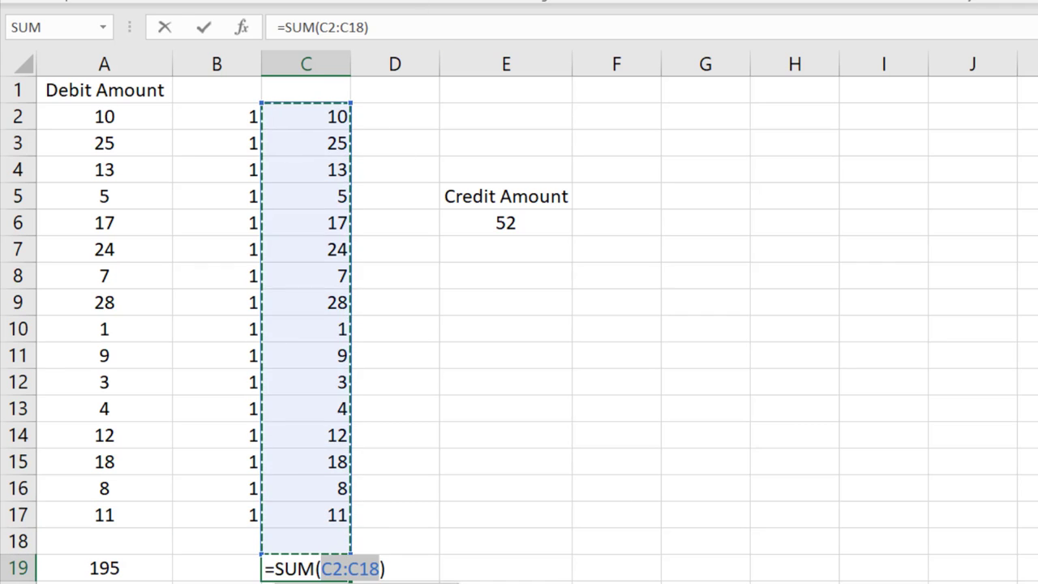
pyautogui.press('Return')
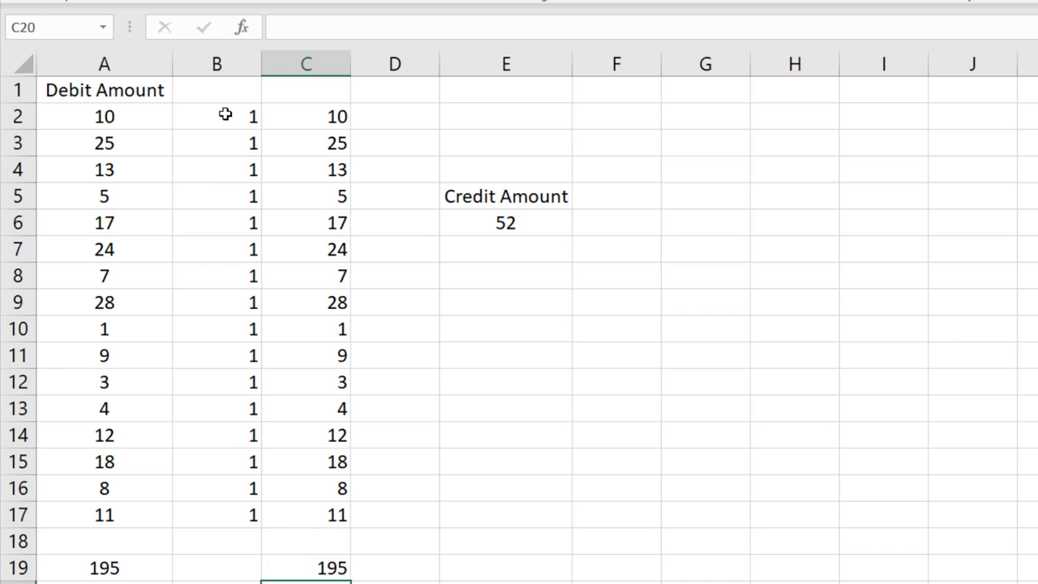
pyautogui.moveTo(219, 116); pyautogui.dragTo(255, 521)
pyautogui.click(146, 566)
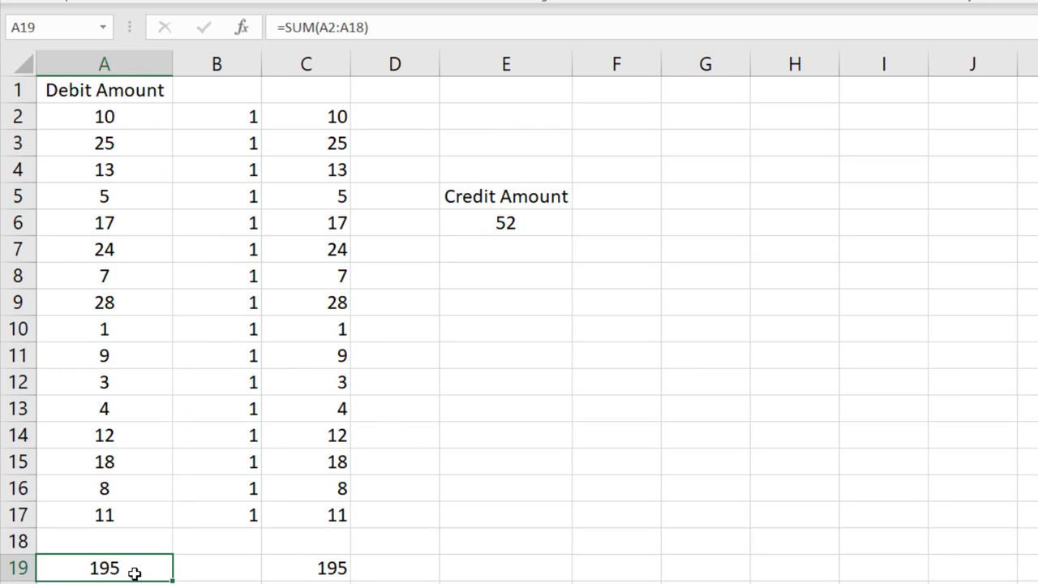
pyautogui.click(115, 55)
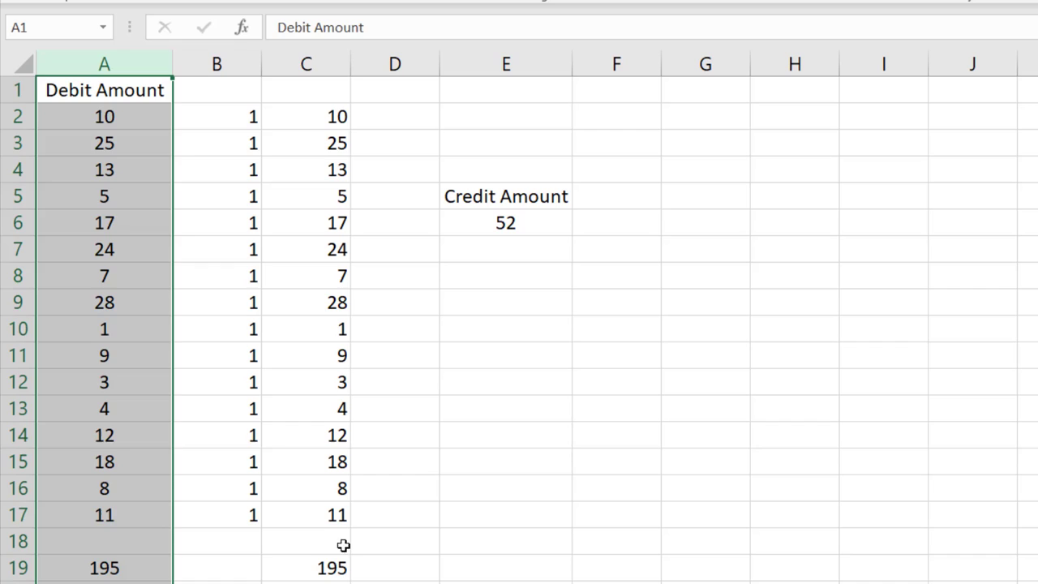
pyautogui.click(331, 567)
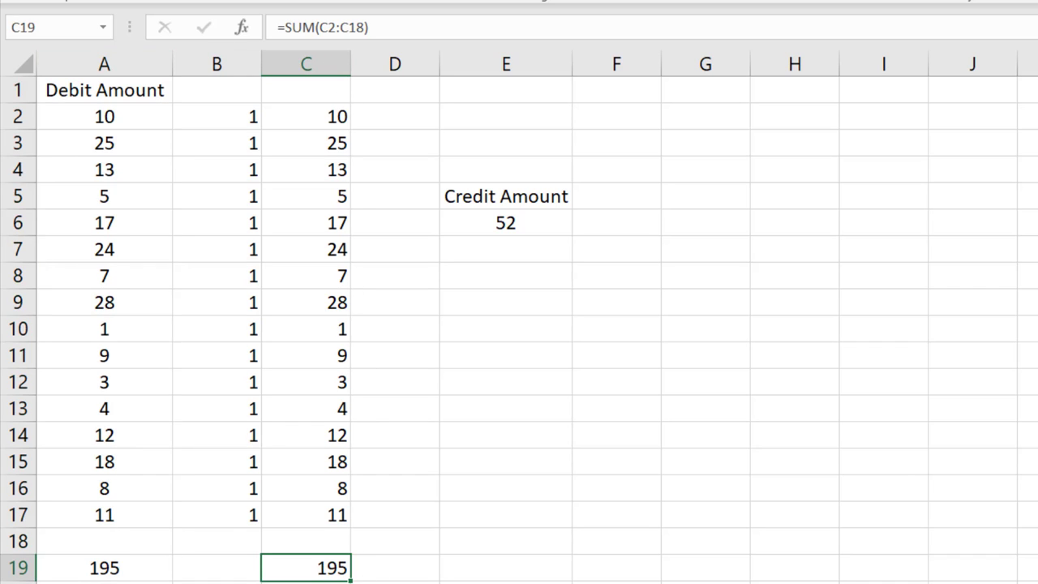
# Step: Set the flag for the 18 debit in B15 to 0, dropping the total to 177
pyautogui.press('Down')
pyautogui.press('Down')
pyautogui.click(334, 492)
pyautogui.click(236, 472)
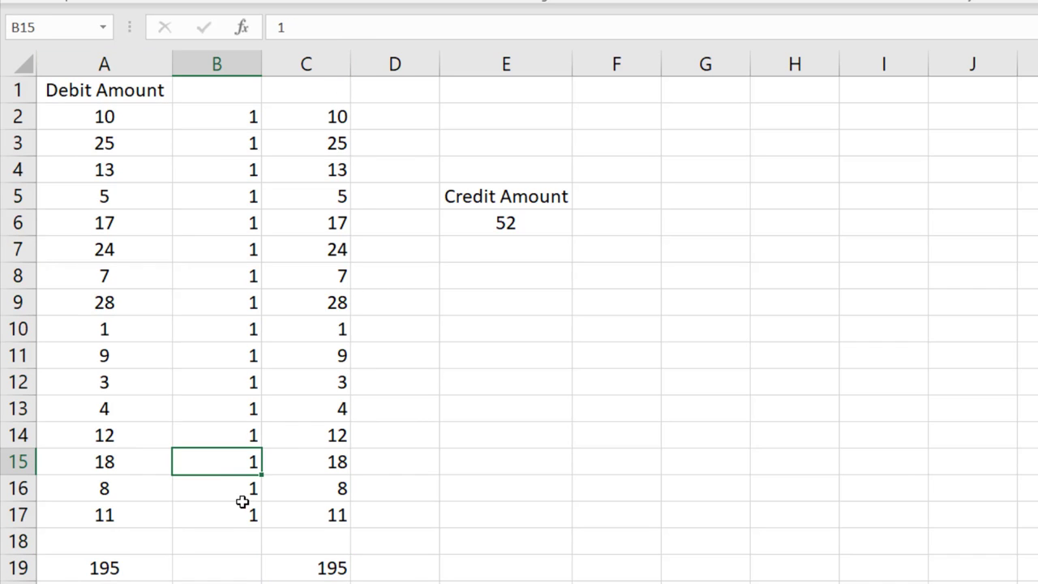
pyautogui.write('0')
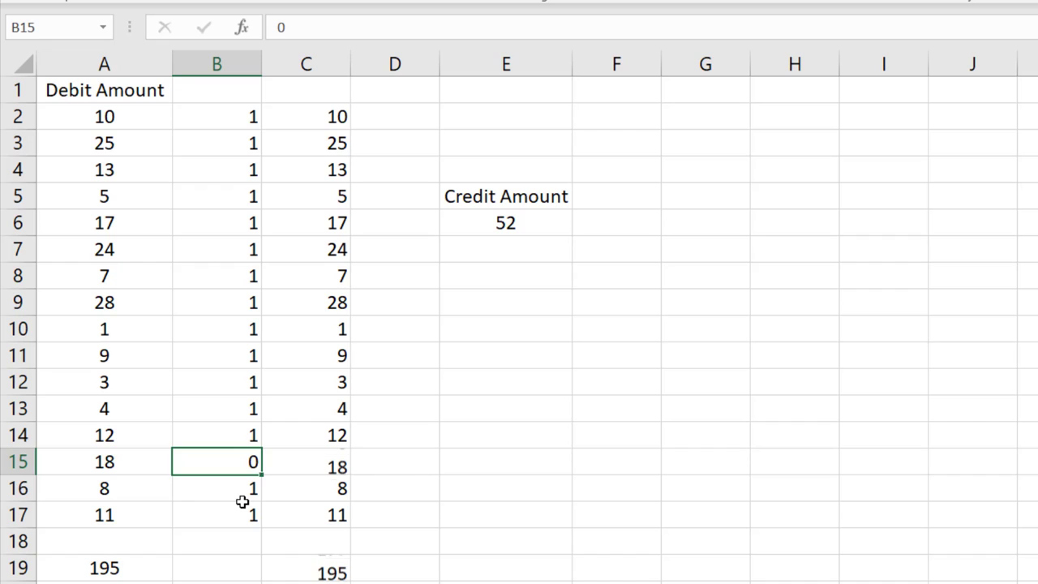
pyautogui.press('Return')
pyautogui.click(327, 458)
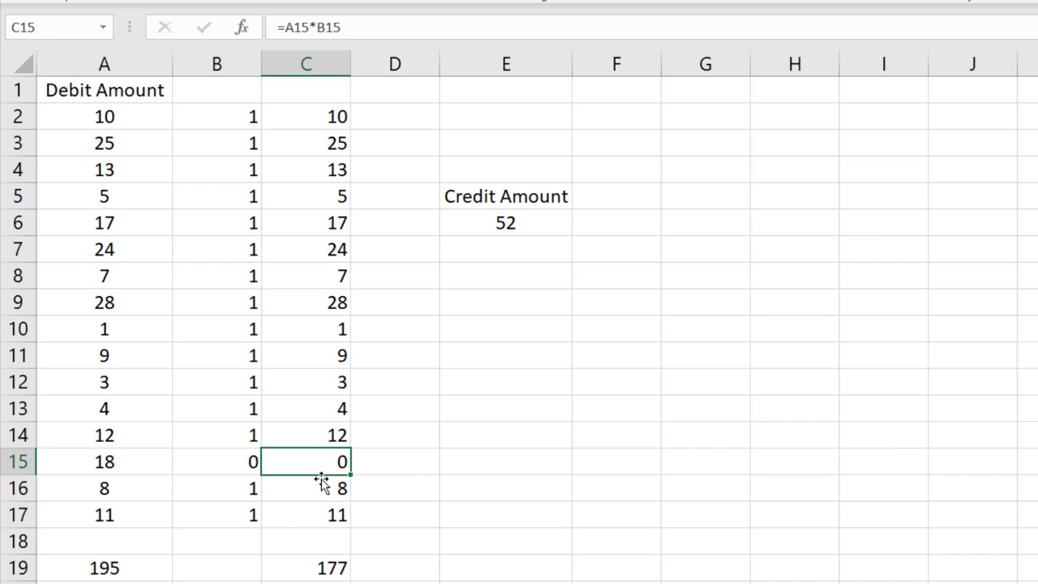
pyautogui.click(324, 570)
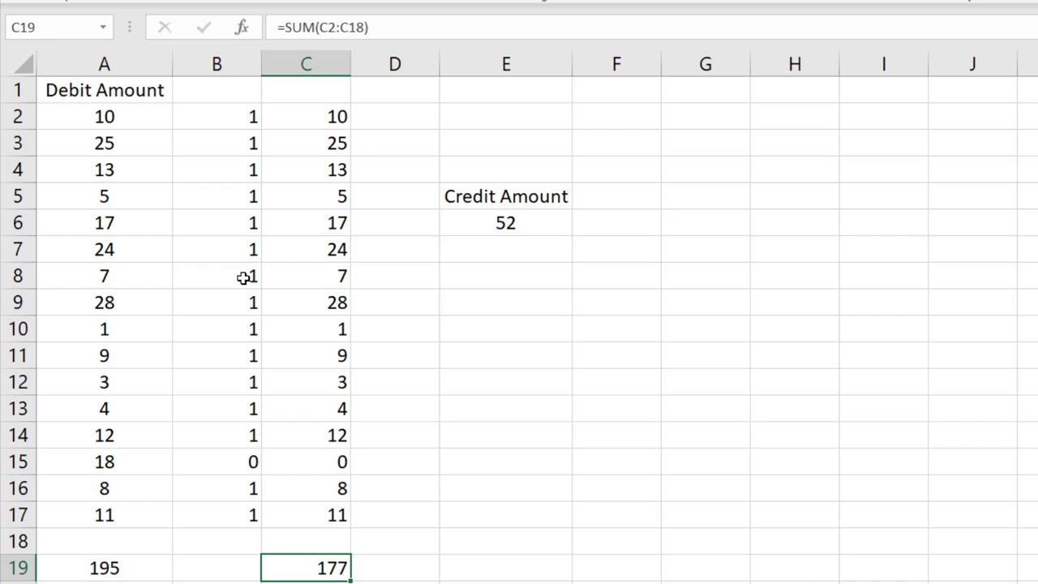
# Step: Zero the flags for the 24, 25 and 10 debits in B7, B3 and B2
pyautogui.click(240, 251)
pyautogui.write('0')
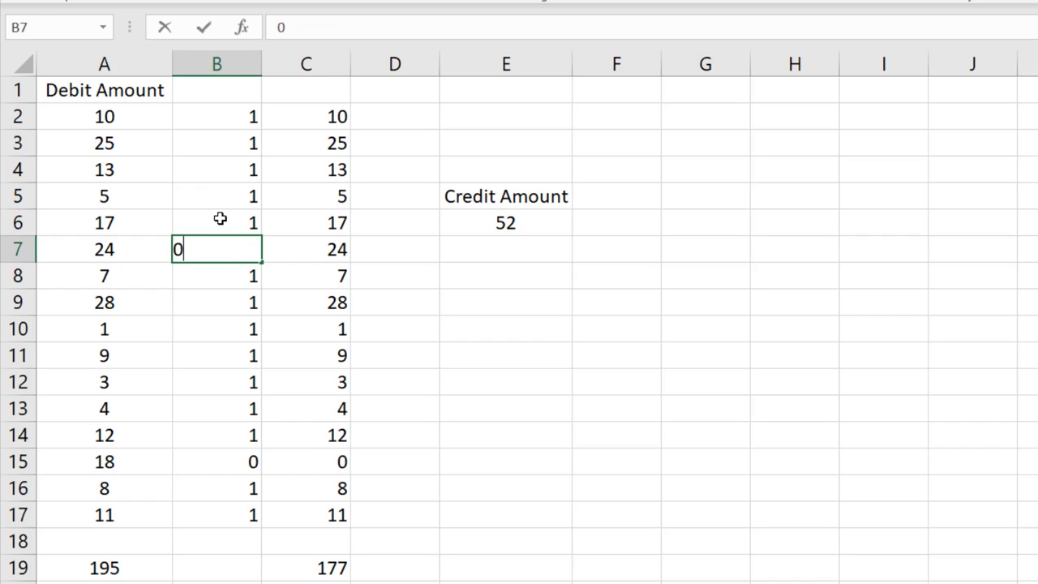
pyautogui.click(235, 144)
pyautogui.write('0')
pyautogui.click(231, 119)
pyautogui.write('0')
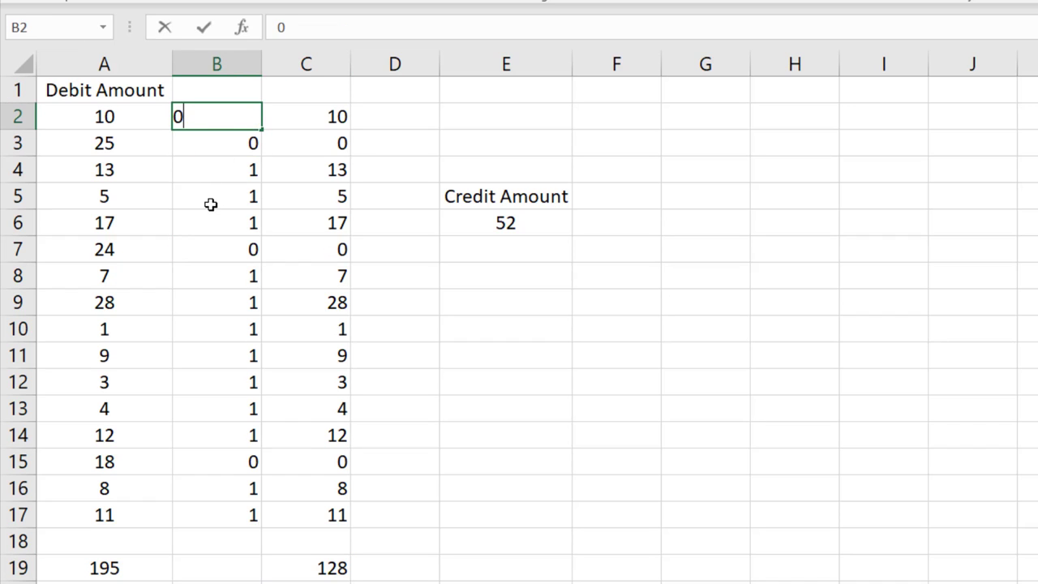
pyautogui.click(213, 204)
# Step: Zero the flags for the 13, 17 and 28 debits in B4, B6 and B9
pyautogui.click(225, 358)
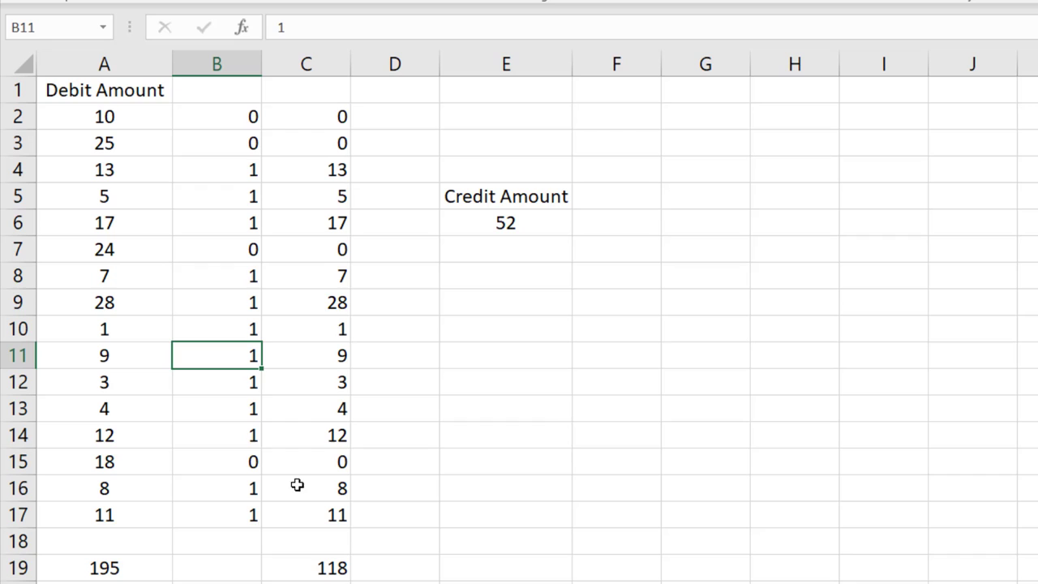
pyautogui.click(226, 148)
pyautogui.click(222, 169)
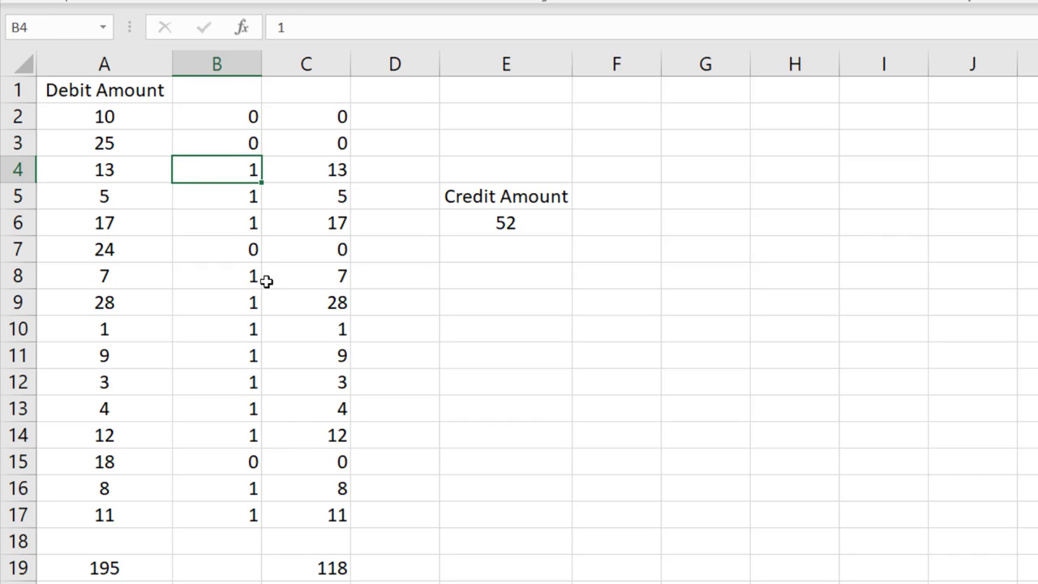
pyautogui.write('0')
pyautogui.click(219, 222)
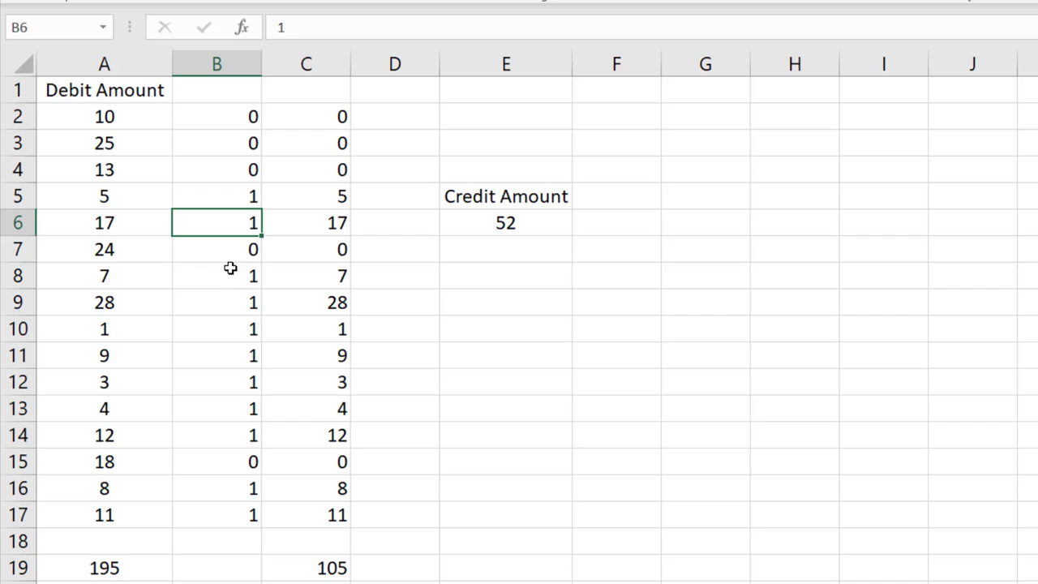
pyautogui.write('0')
pyautogui.click(236, 301)
pyautogui.write('0')
pyautogui.click(241, 365)
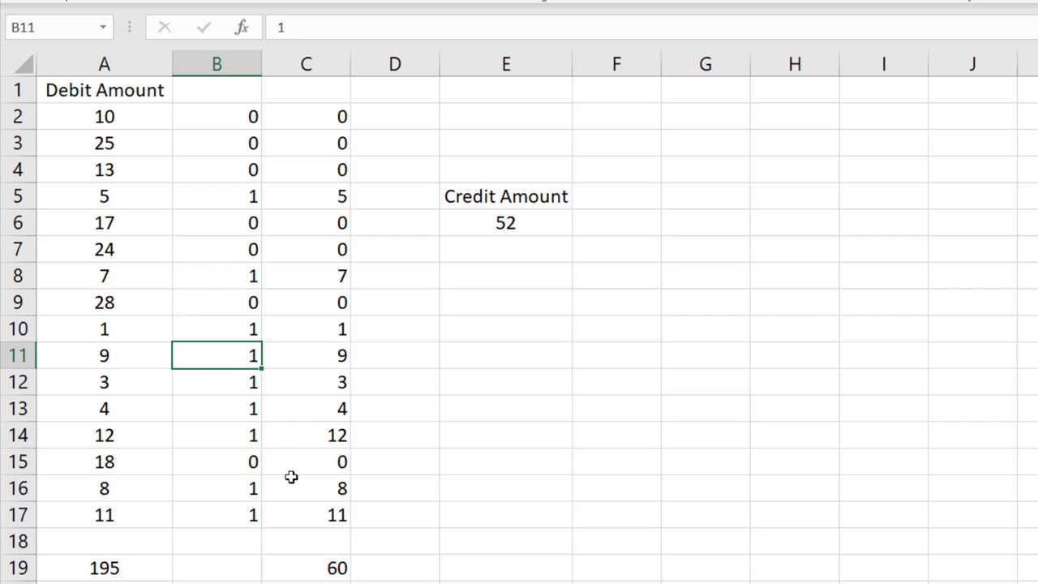
# Step: Compare the new 60 total in C19 with the 52 credit target
pyautogui.click(335, 572)
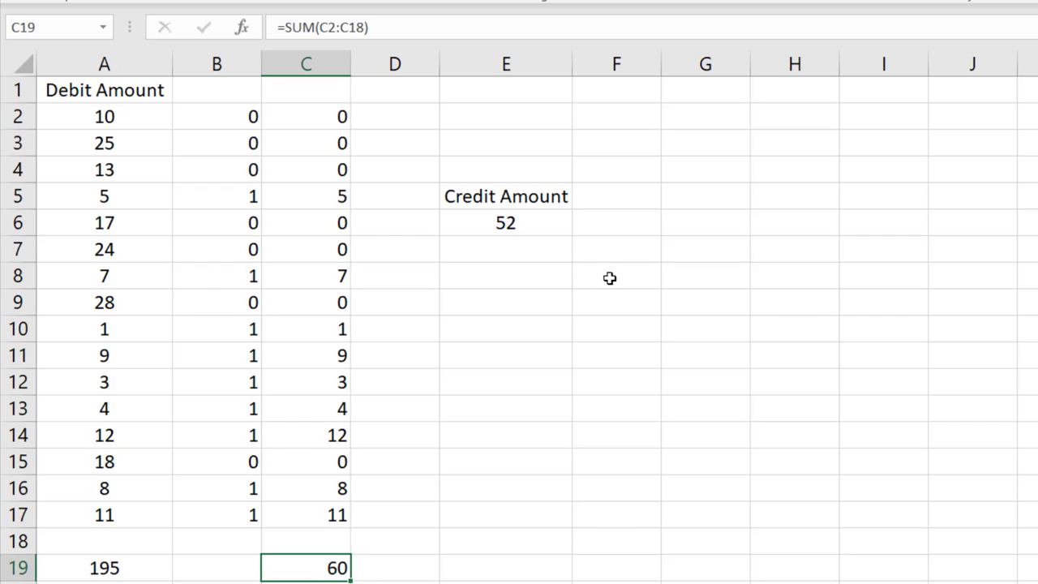
pyautogui.click(523, 223)
pyautogui.click(311, 569)
pyautogui.click(234, 205)
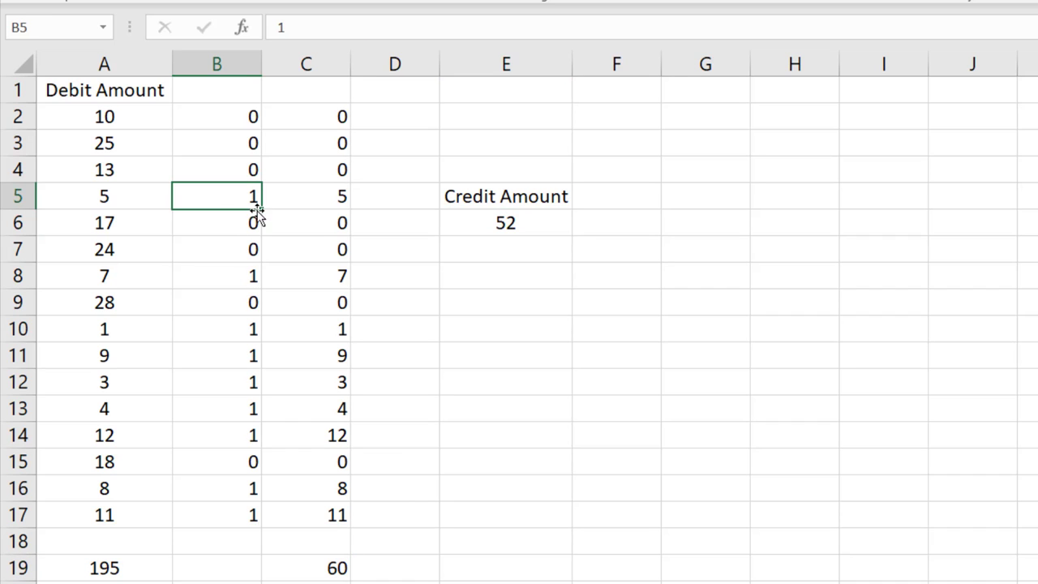
pyautogui.click(512, 221)
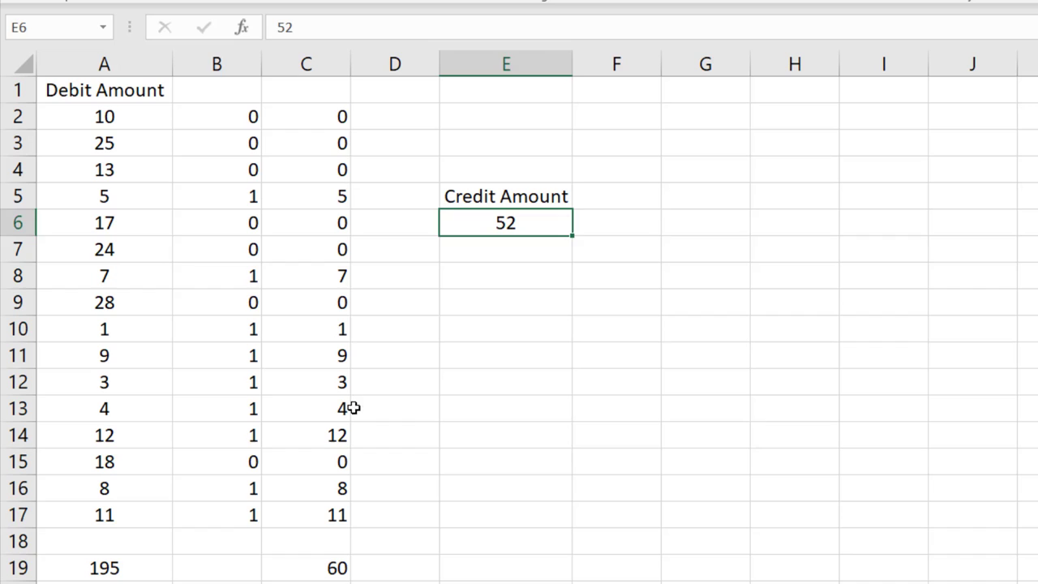
pyautogui.click(235, 515)
pyautogui.click(487, 223)
# Step: Review the 0/1 flags in column B, then bring up the Data ribbon commands
pyautogui.click(216, 428)
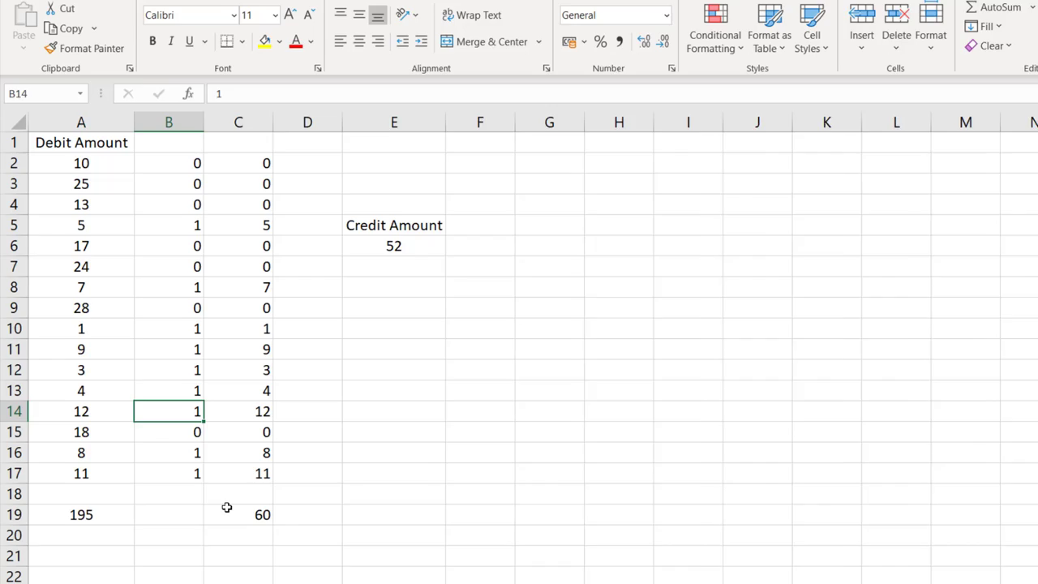
pyautogui.click(142, 274)
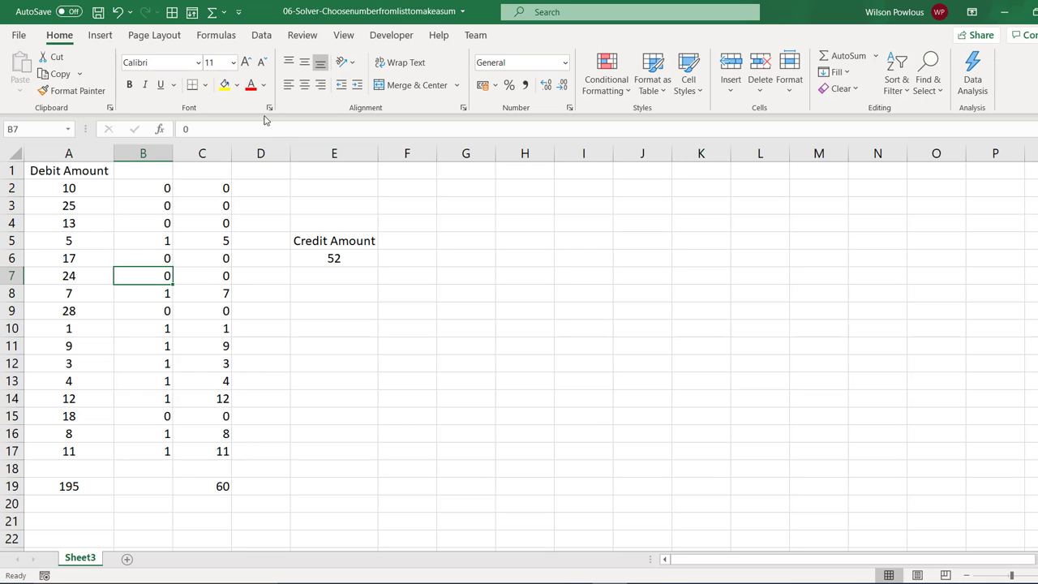
pyautogui.click(261, 35)
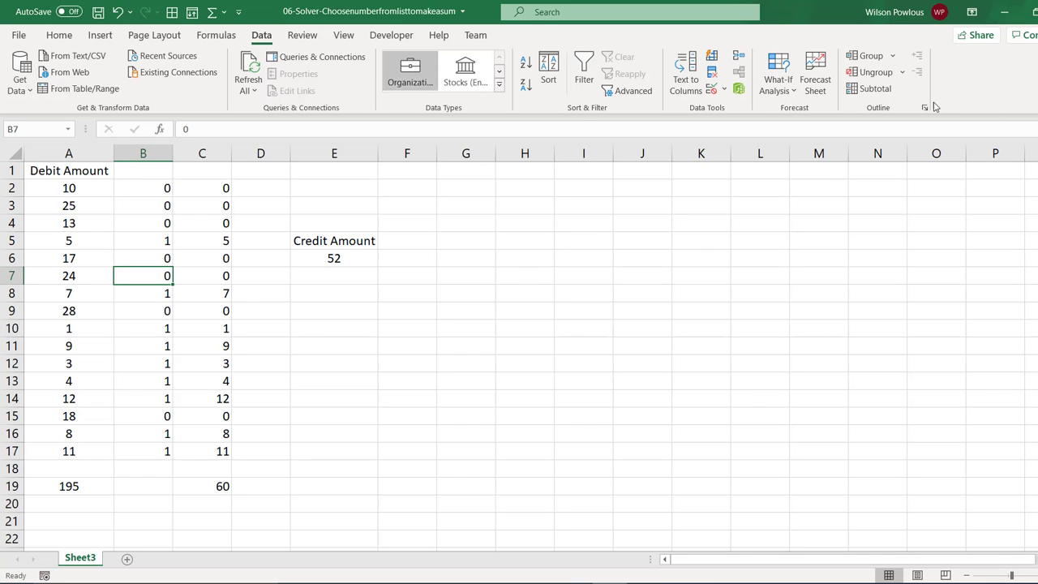
# Step: Enable the Solver Add-in via Excel Options > Add-ins > Excel Add-ins manager
pyautogui.click(19, 36)
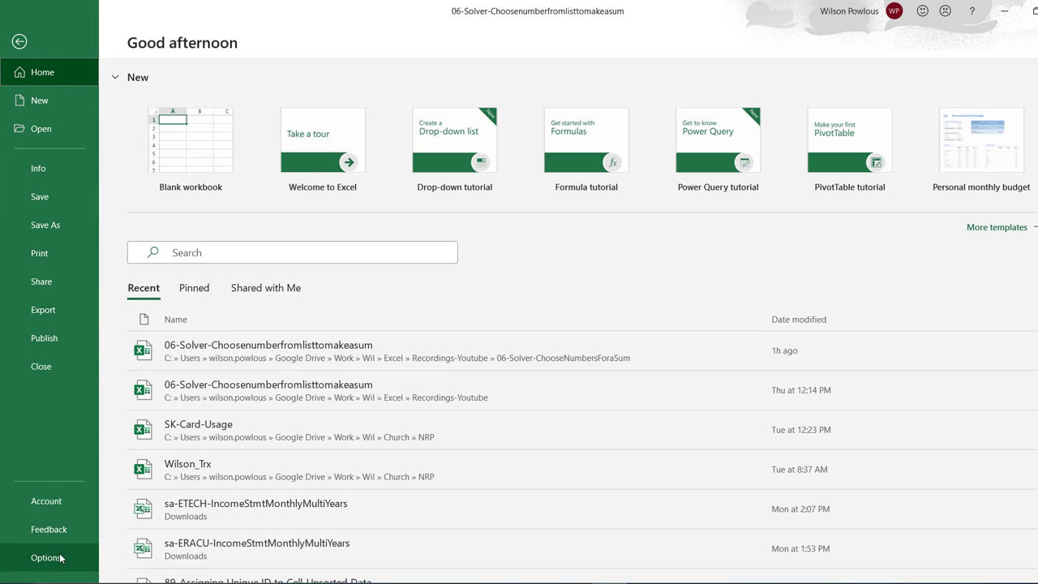
pyautogui.click(45, 558)
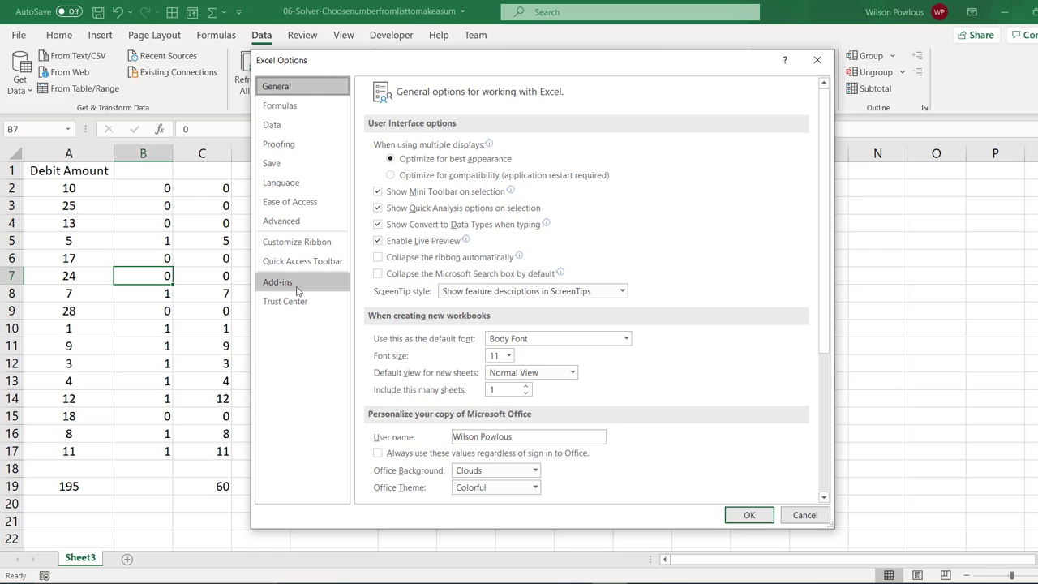
pyautogui.click(297, 284)
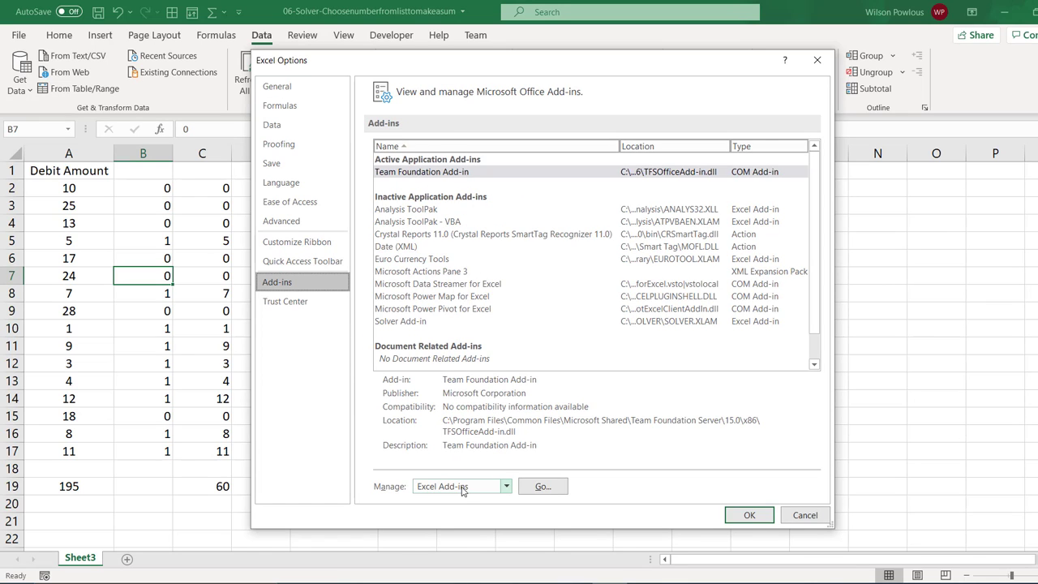
pyautogui.click(505, 486)
pyautogui.click(441, 503)
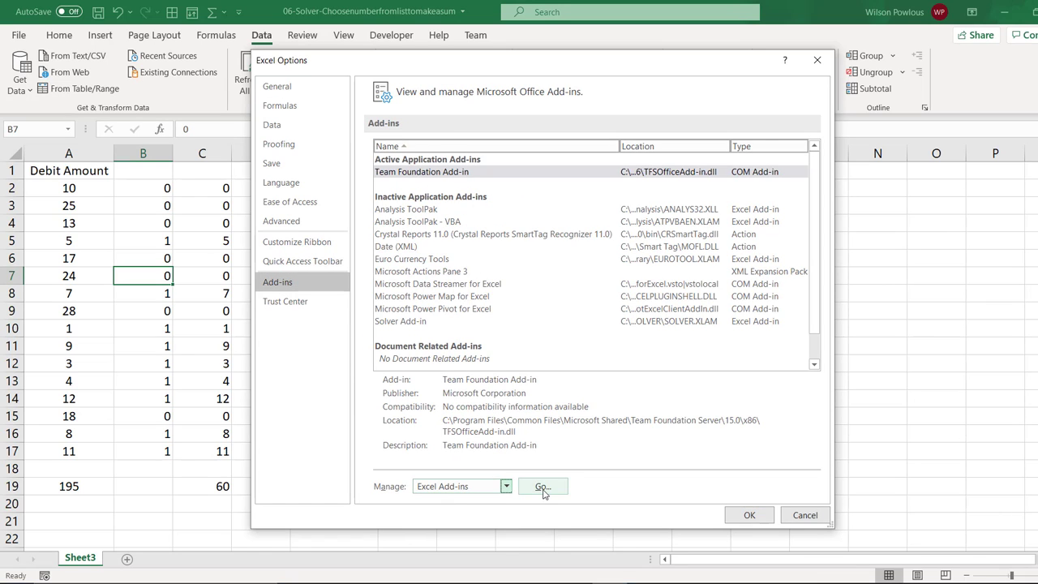
pyautogui.click(540, 487)
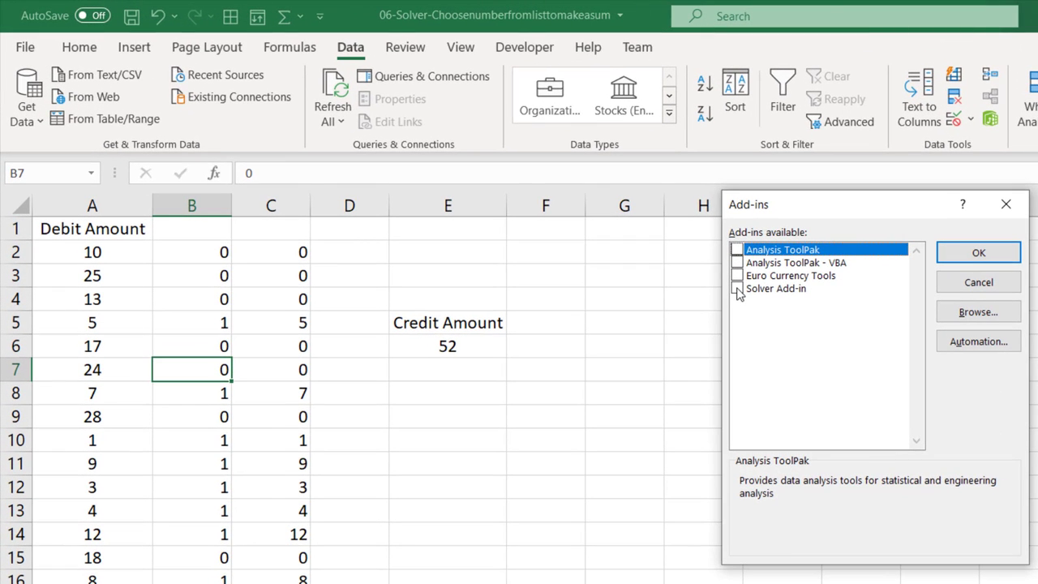
pyautogui.click(737, 290)
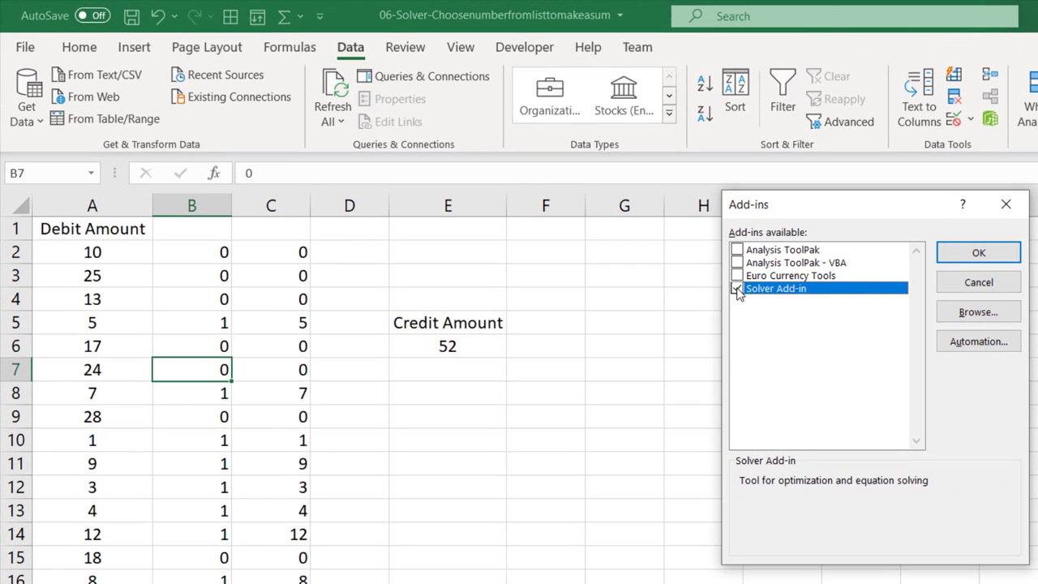
pyautogui.click(962, 258)
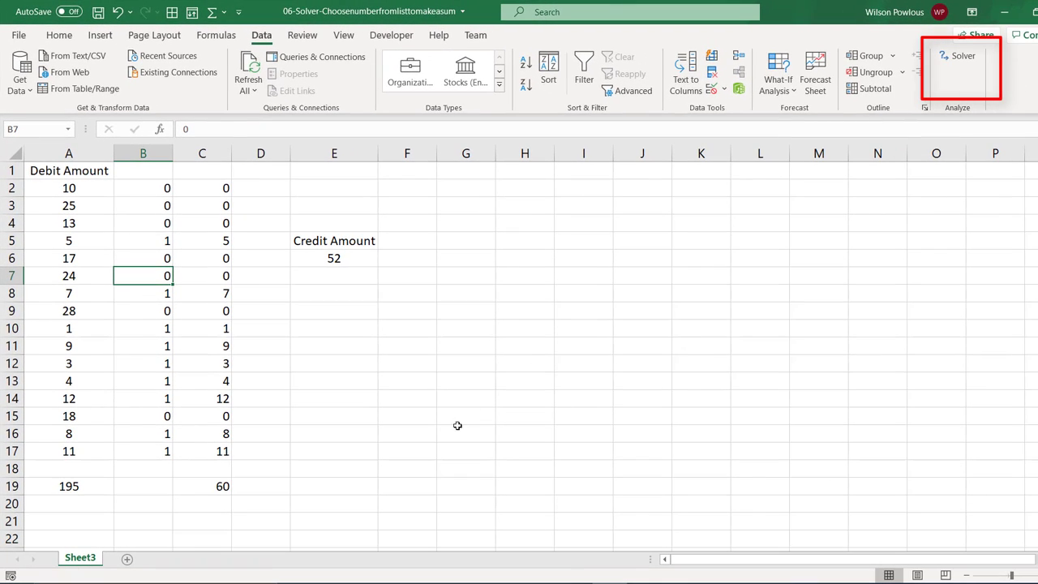
# Step: Enter =E6-C19 in E19, showing a difference of -8
pyautogui.click(195, 491)
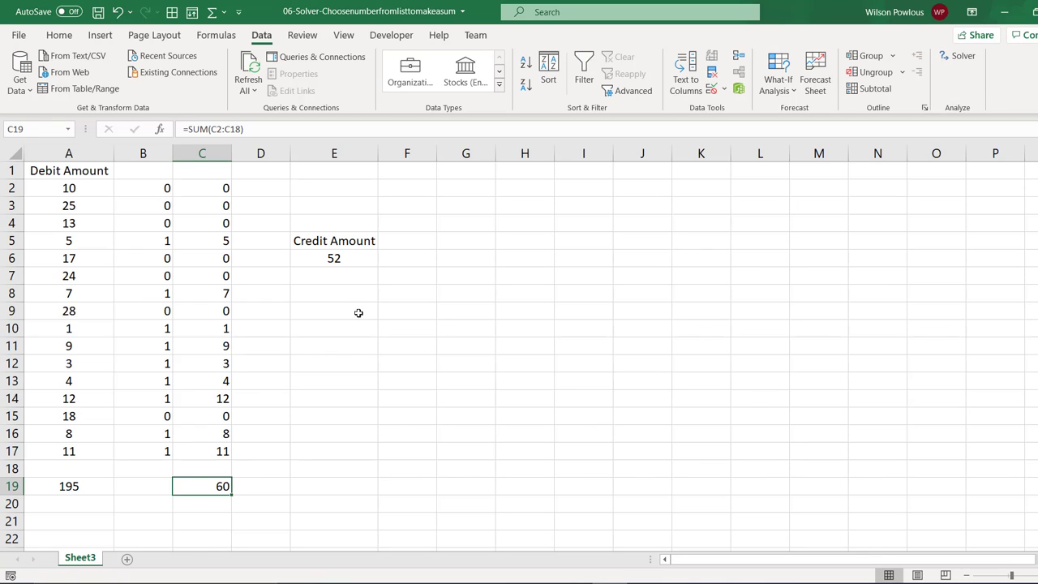
pyautogui.click(347, 257)
pyautogui.click(215, 490)
pyautogui.click(317, 485)
pyautogui.write('=')
pyautogui.click(334, 256)
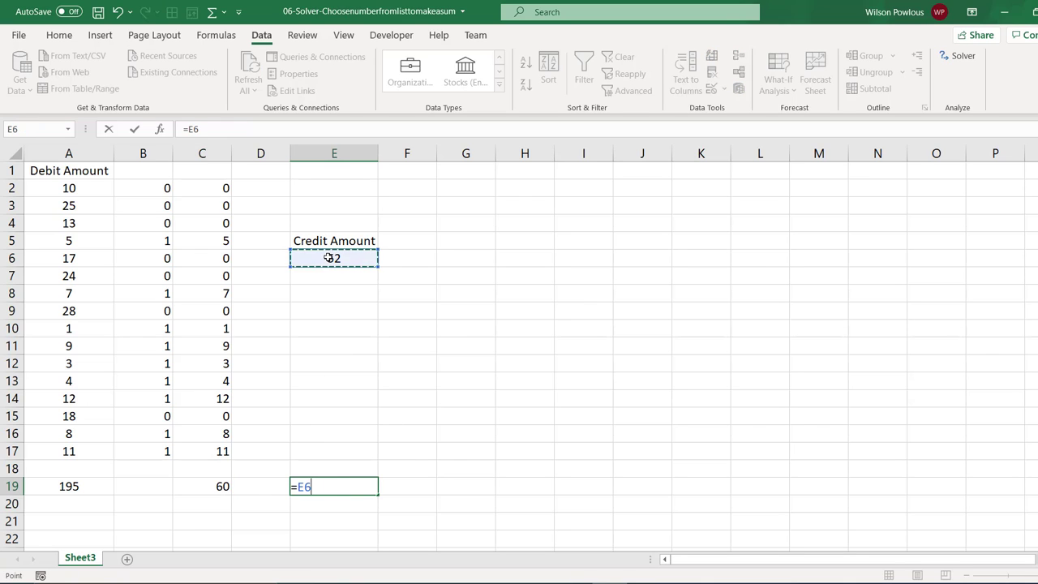
pyautogui.write('-')
pyautogui.click(213, 490)
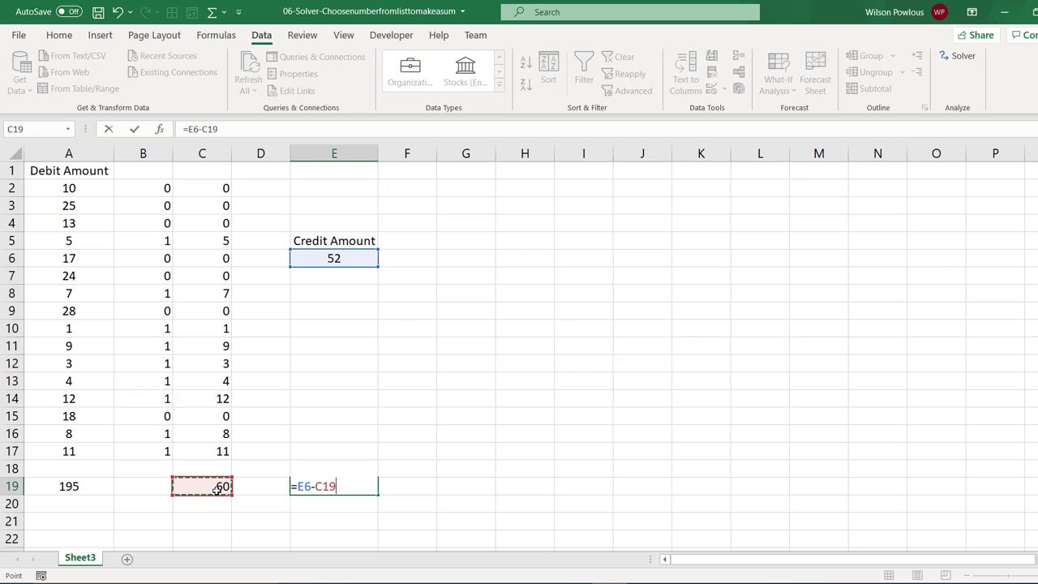
pyautogui.press('Return')
pyautogui.click(320, 491)
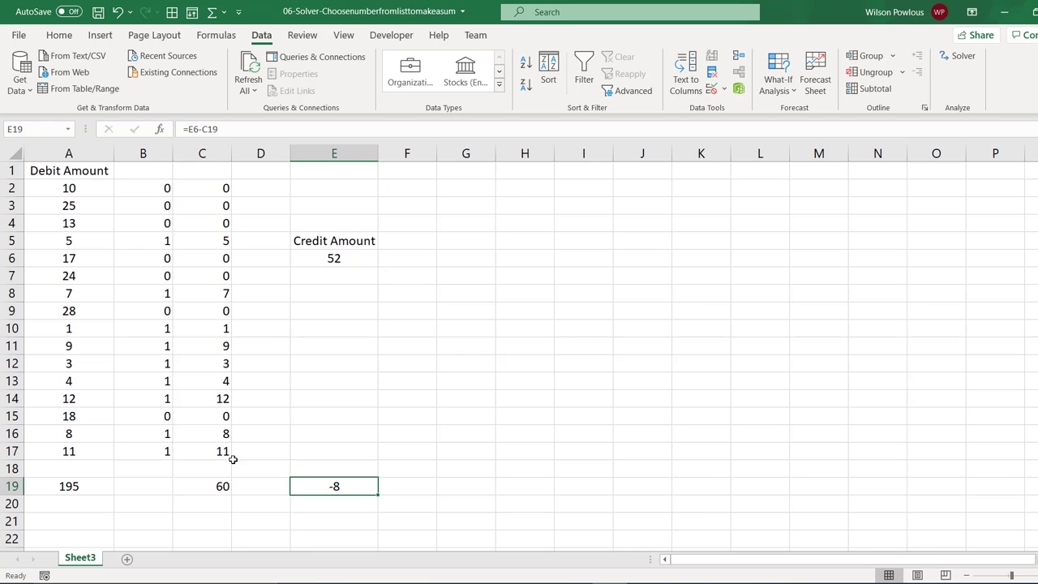
pyautogui.click(199, 483)
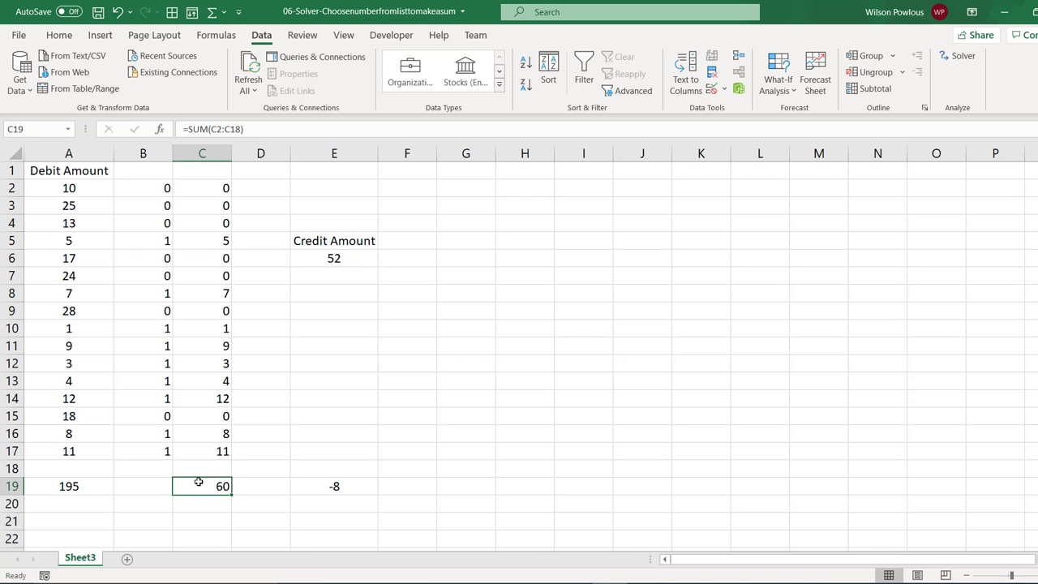
pyautogui.click(322, 487)
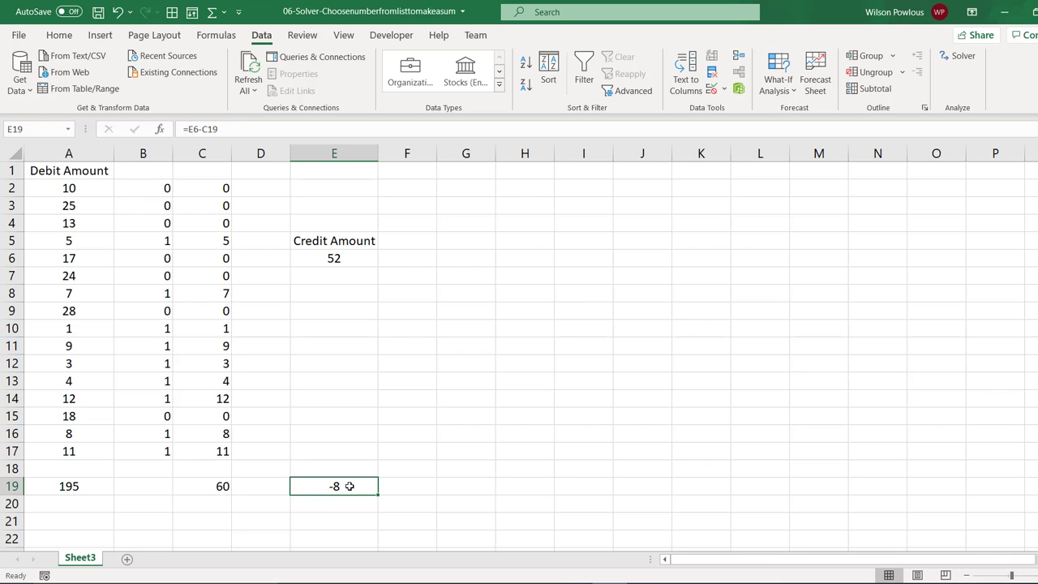
# Step: Label cell E18 'Difference'
pyautogui.click(341, 467)
pyautogui.write('D')
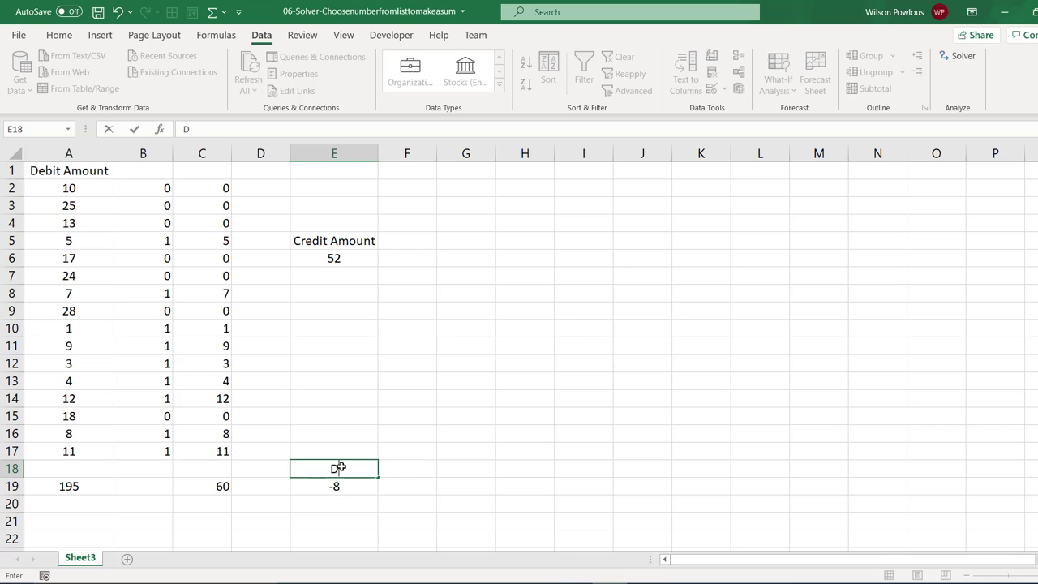
pyautogui.write('ifference')
pyautogui.press('Return')
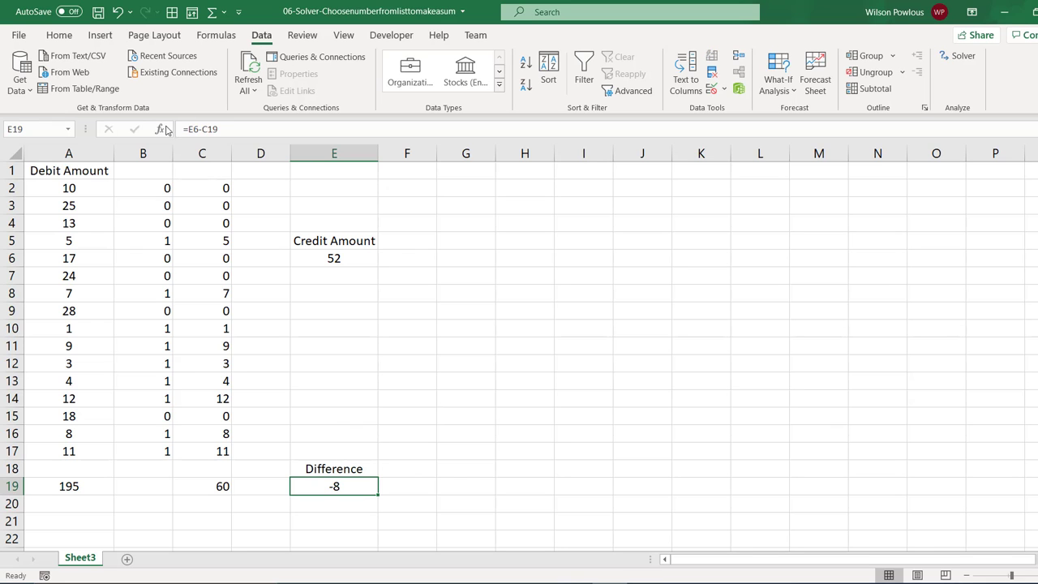
pyautogui.click(60, 35)
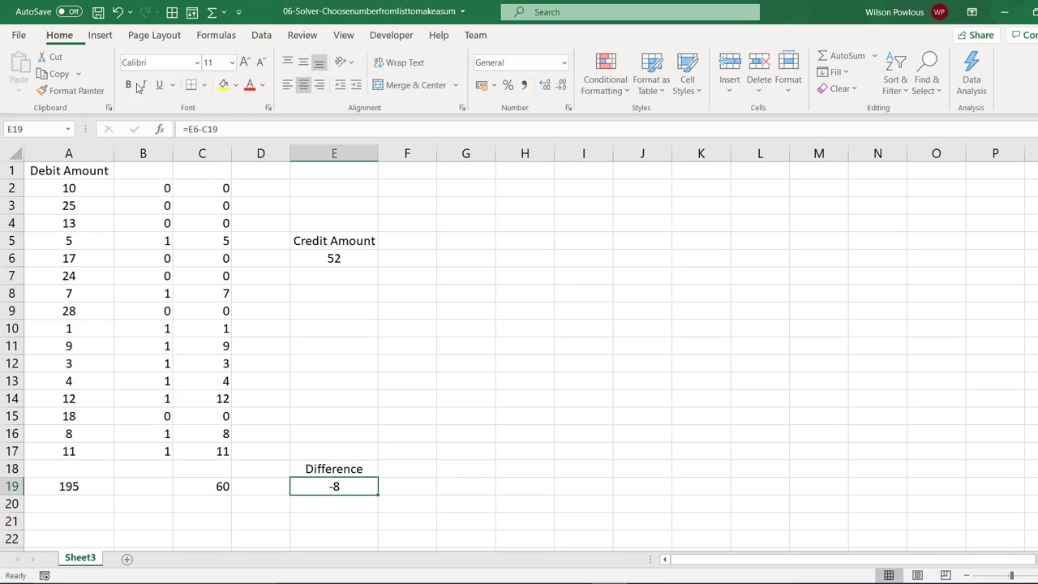
# Step: Fill E19 yellow and test setting the 8 debit's flag in B16 to 0
pyautogui.click(227, 87)
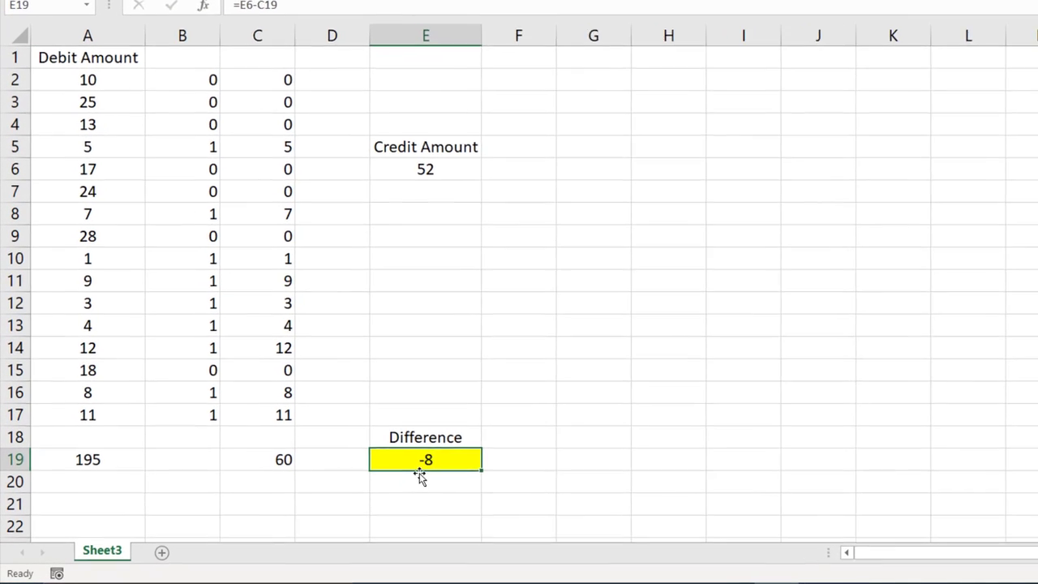
pyautogui.click(212, 391)
pyautogui.write('0')
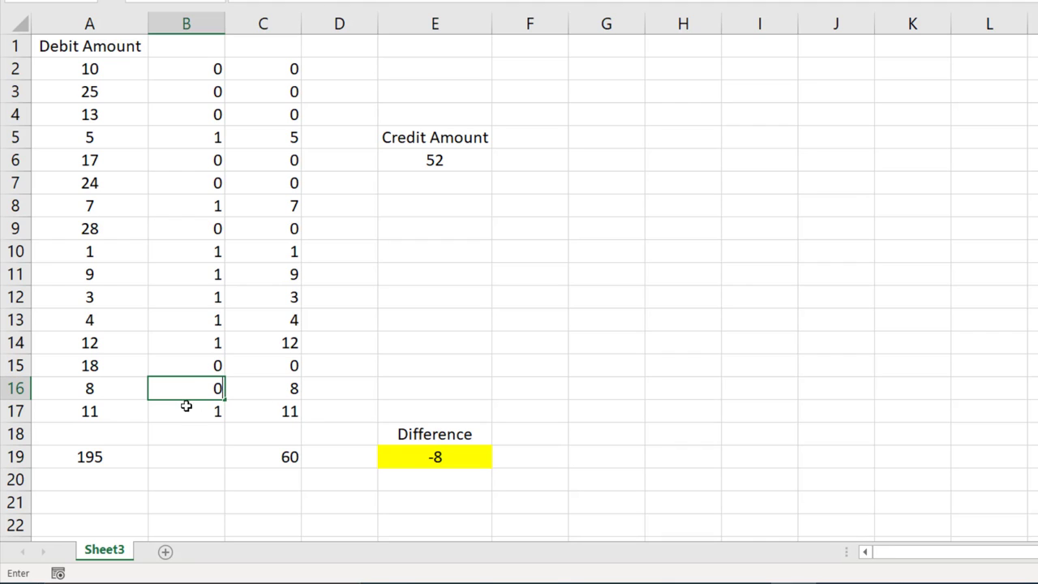
pyautogui.press('Return')
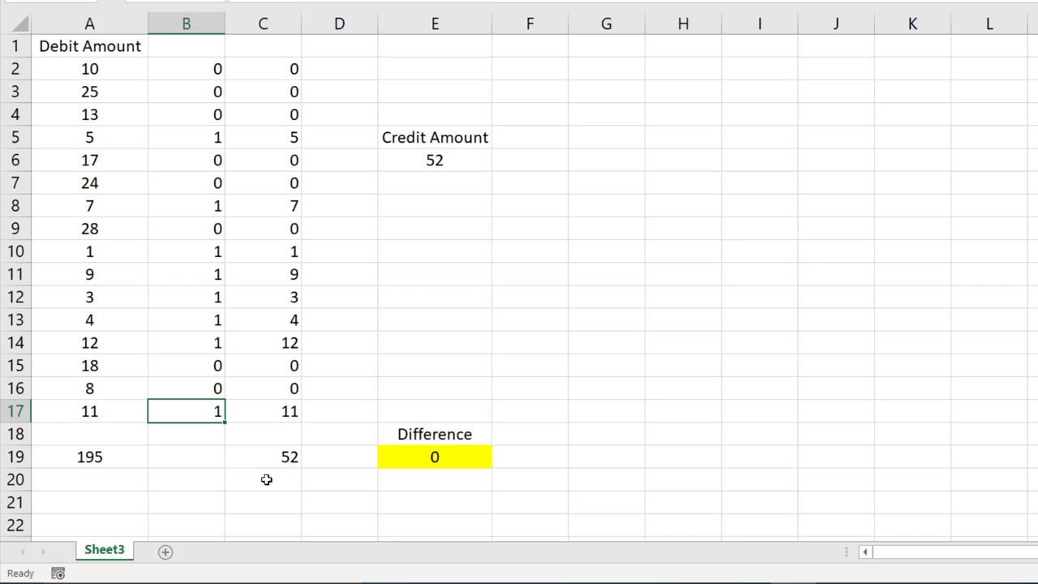
pyautogui.click(273, 456)
# Step: Restore B16's flag to 1 and review the flags in column B
pyautogui.click(204, 394)
pyautogui.write('1')
pyautogui.press('Return')
pyautogui.click(196, 186)
pyautogui.click(179, 275)
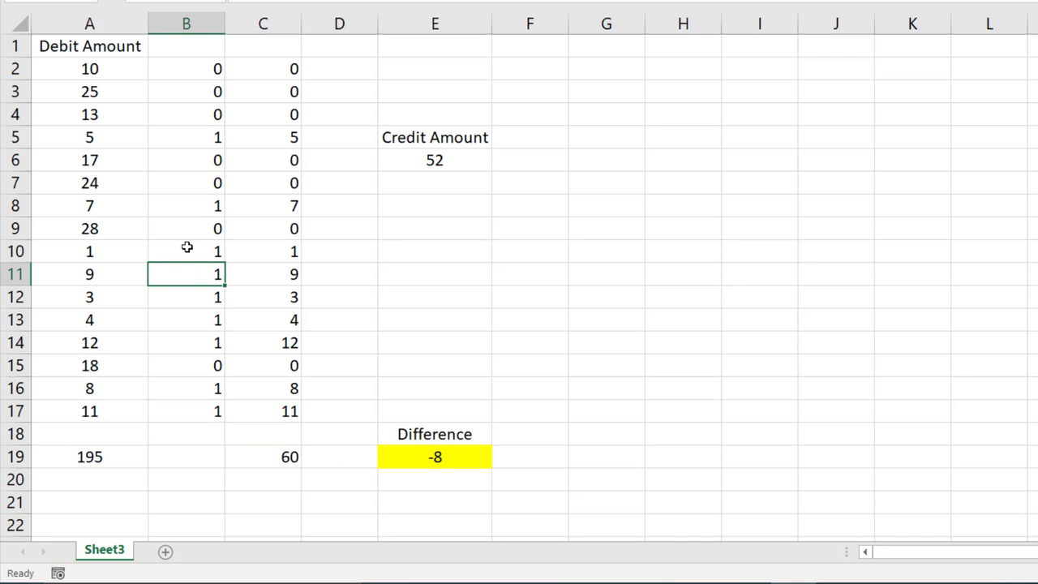
pyautogui.click(205, 163)
pyautogui.click(186, 183)
pyautogui.click(195, 378)
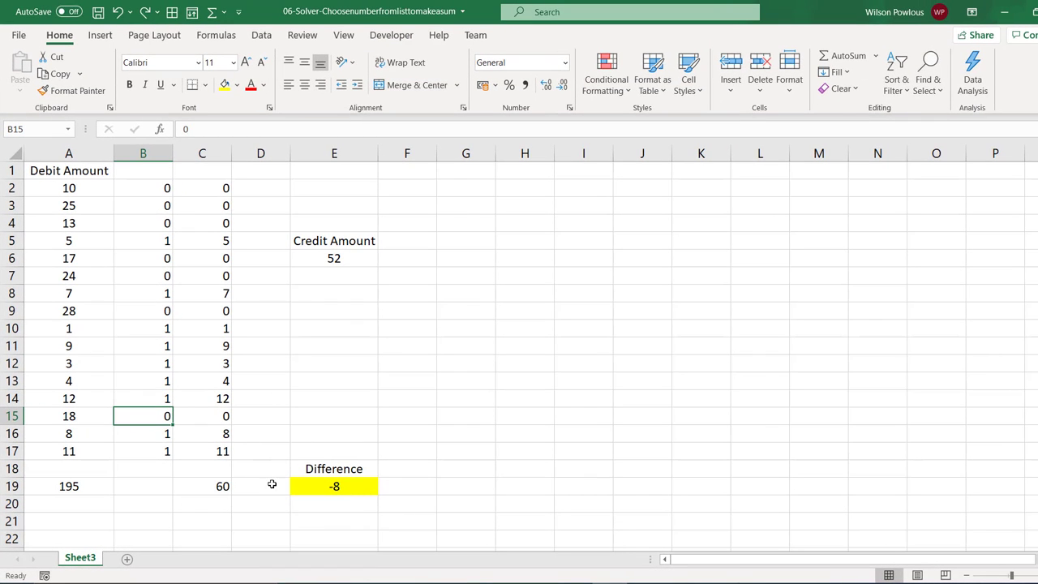
# Step: Run Solver with objective E19 set to value 0, varying flags B2:B17
pyautogui.click(322, 486)
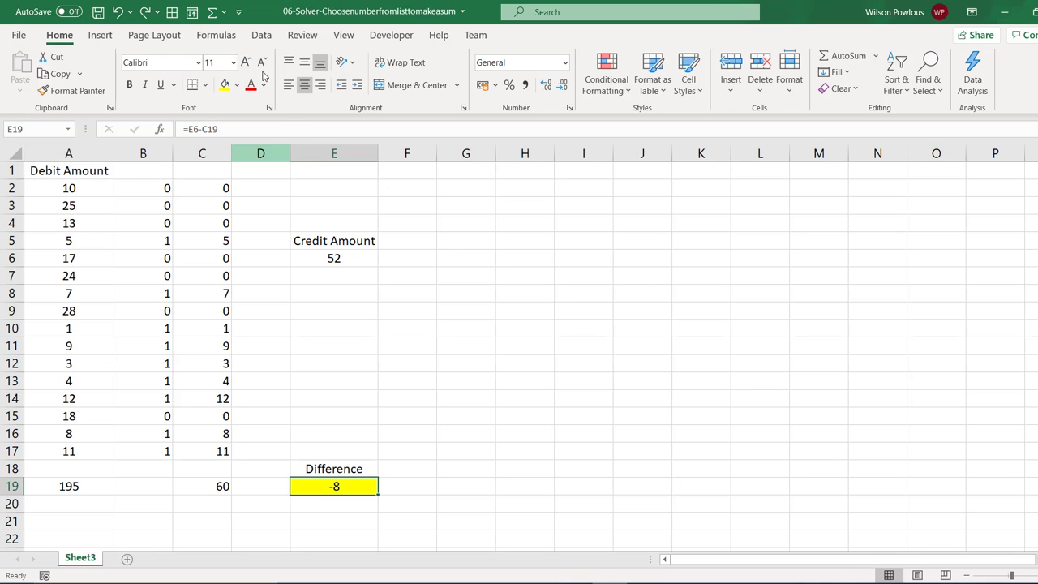
pyautogui.click(260, 35)
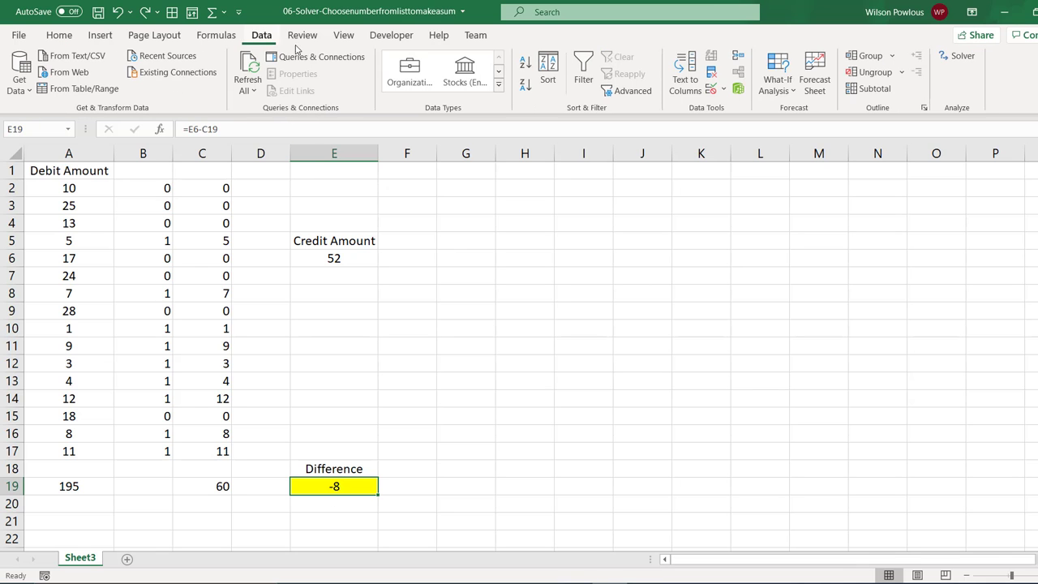
pyautogui.click(957, 57)
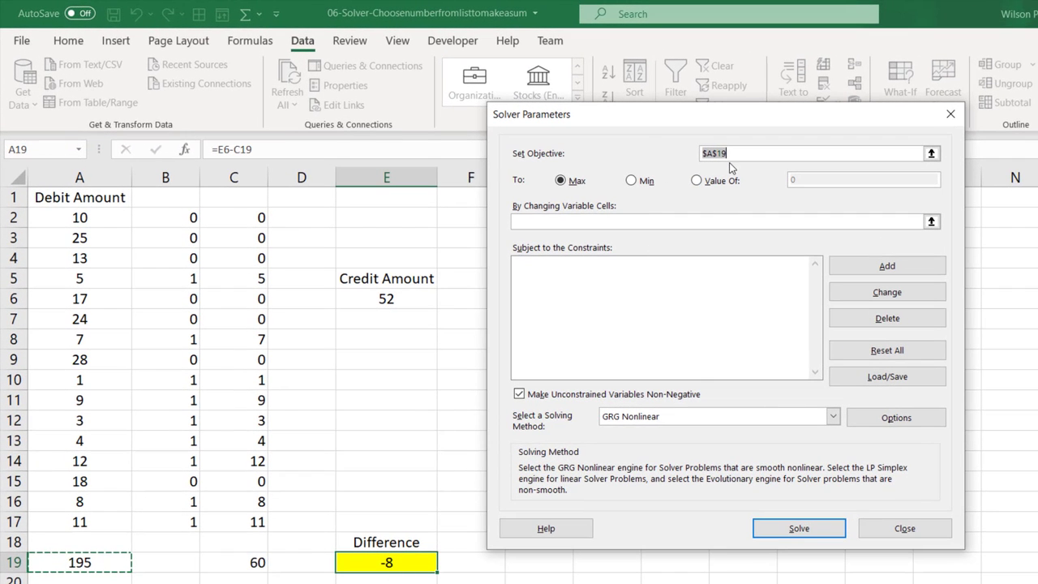
pyautogui.click(405, 563)
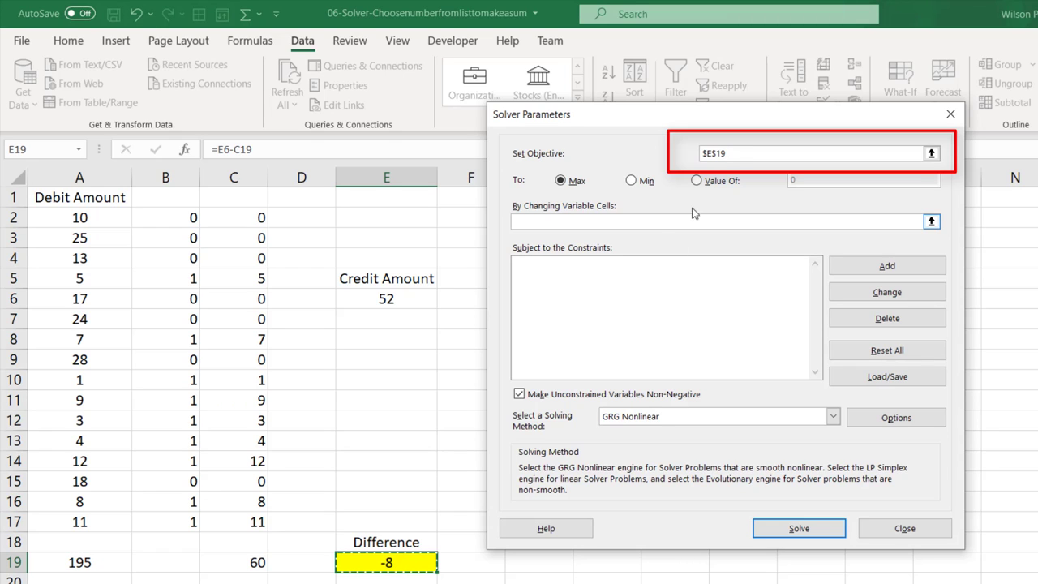
pyautogui.click(696, 181)
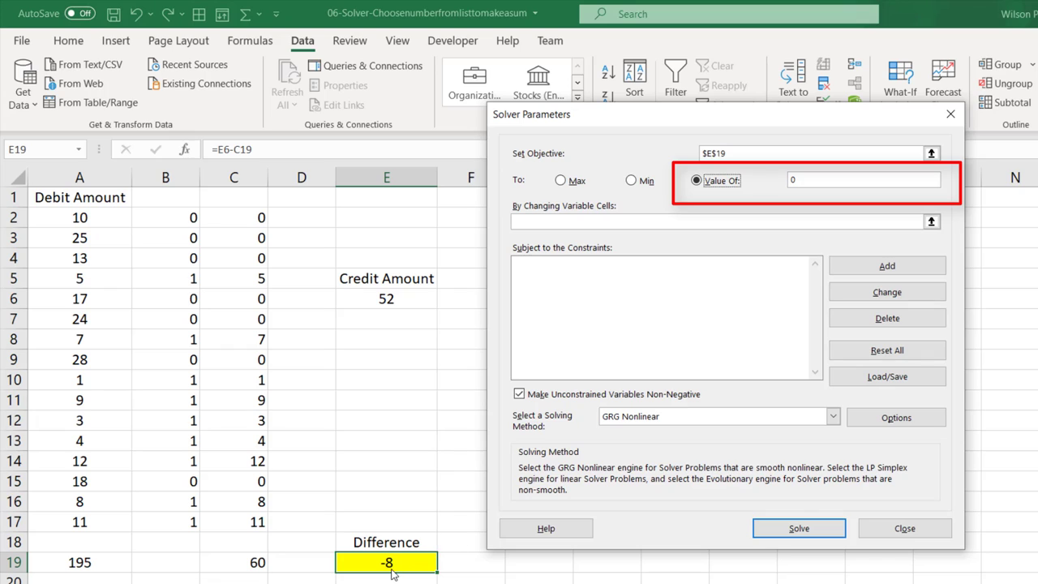
pyautogui.click(814, 180)
pyautogui.click(544, 225)
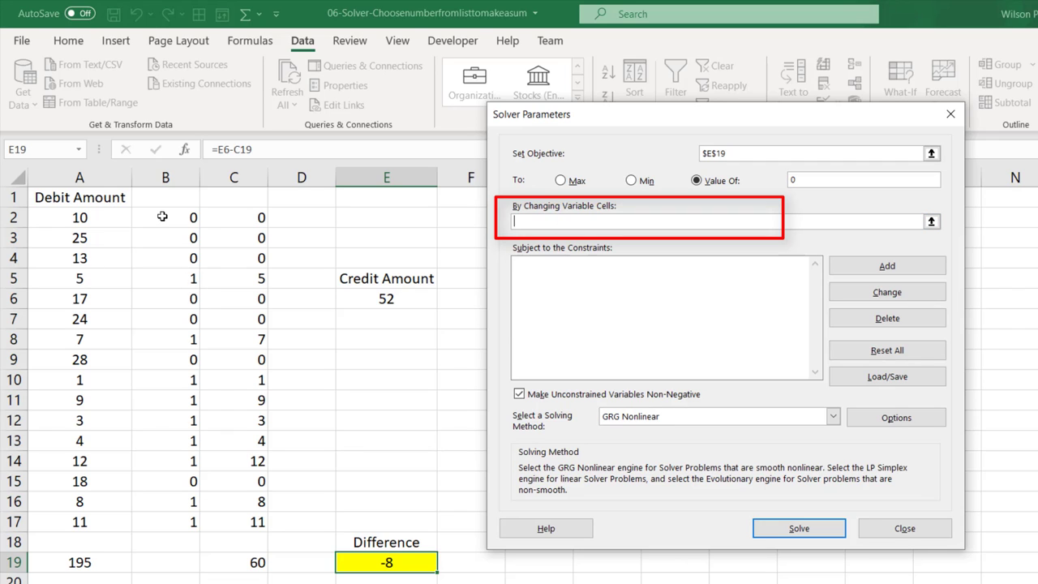
pyautogui.moveTo(162, 219); pyautogui.dragTo(165, 525)
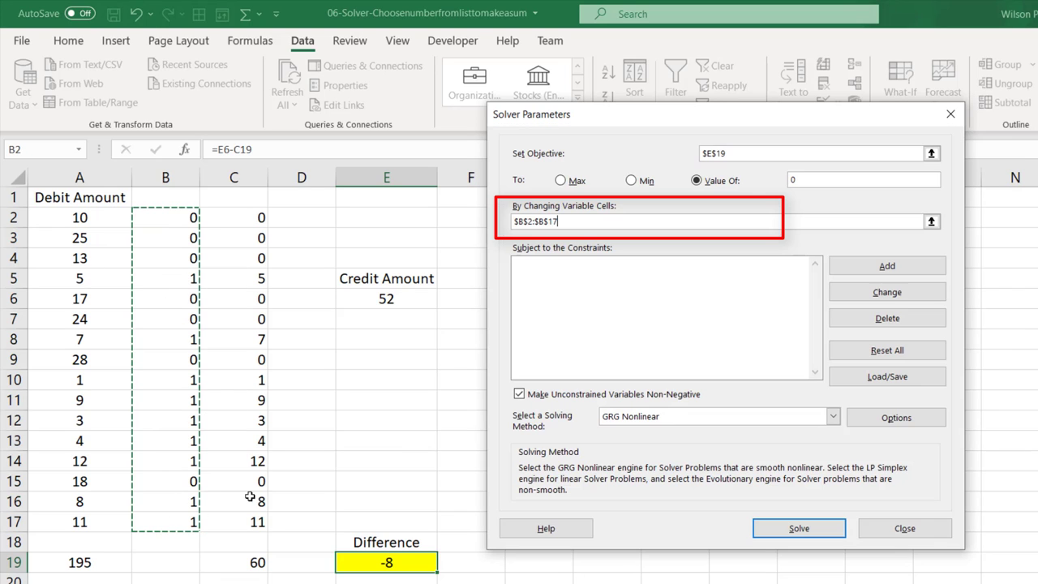
pyautogui.click(799, 529)
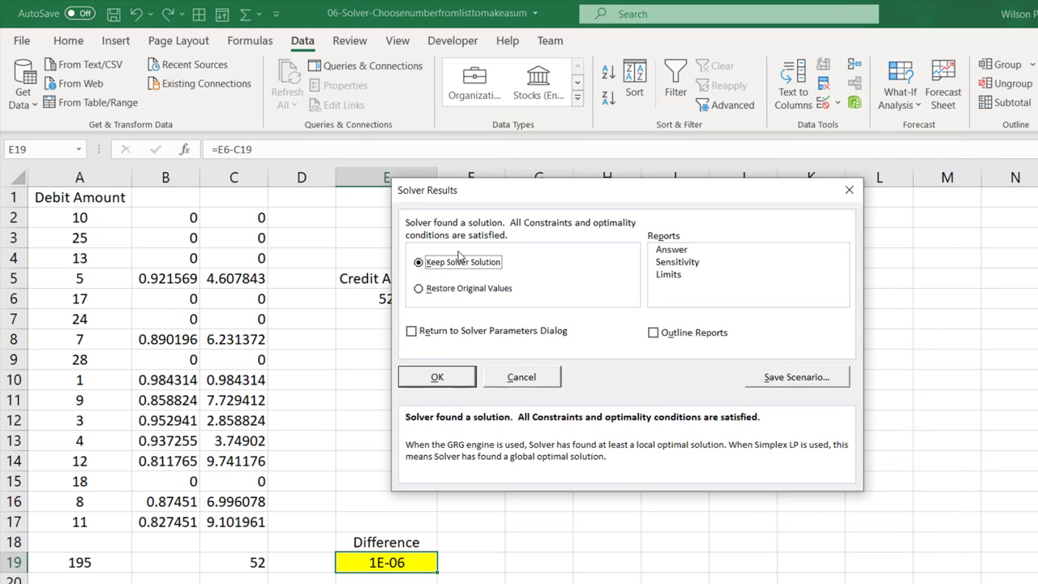
pyautogui.click(438, 383)
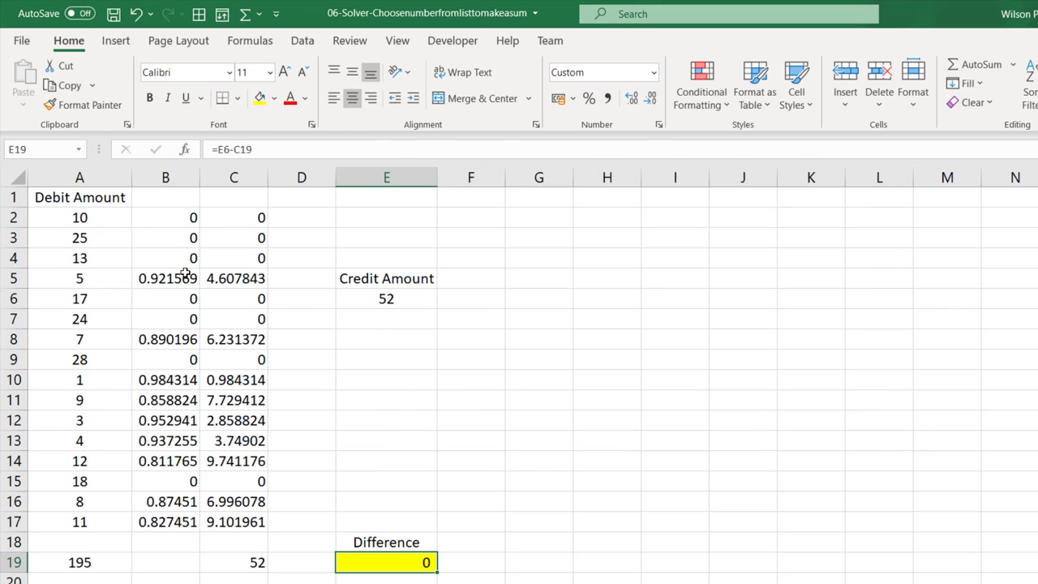
pyautogui.doubleClick(199, 173)
pyautogui.click(193, 278)
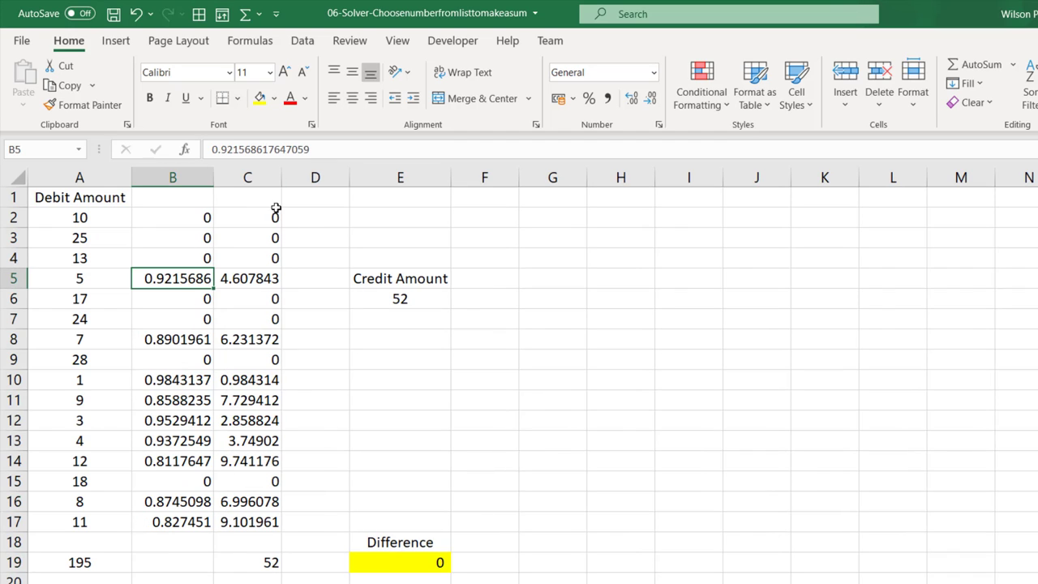
pyautogui.doubleClick(280, 179)
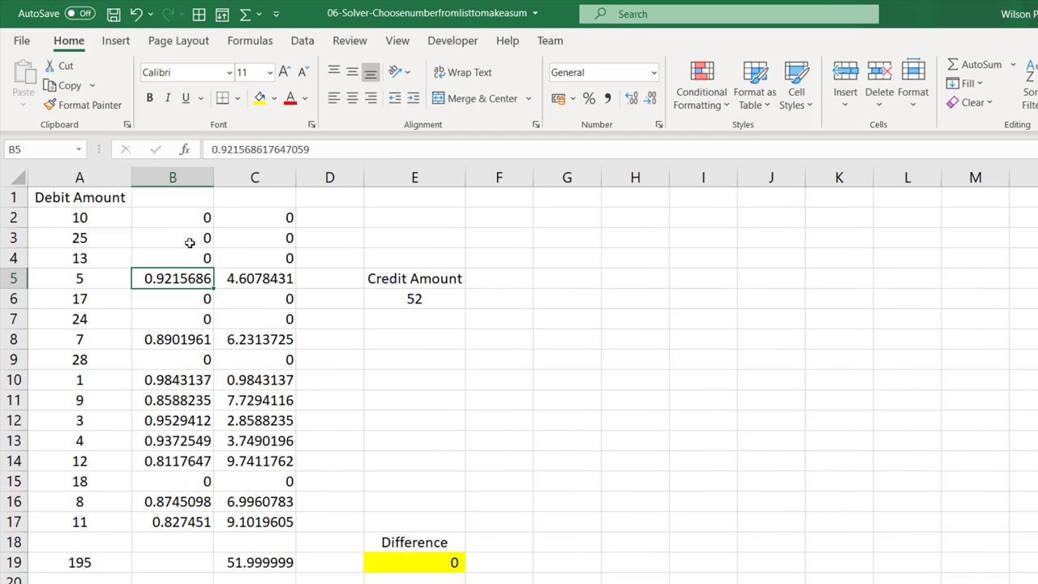
pyautogui.click(162, 238)
pyautogui.click(154, 258)
pyautogui.click(185, 402)
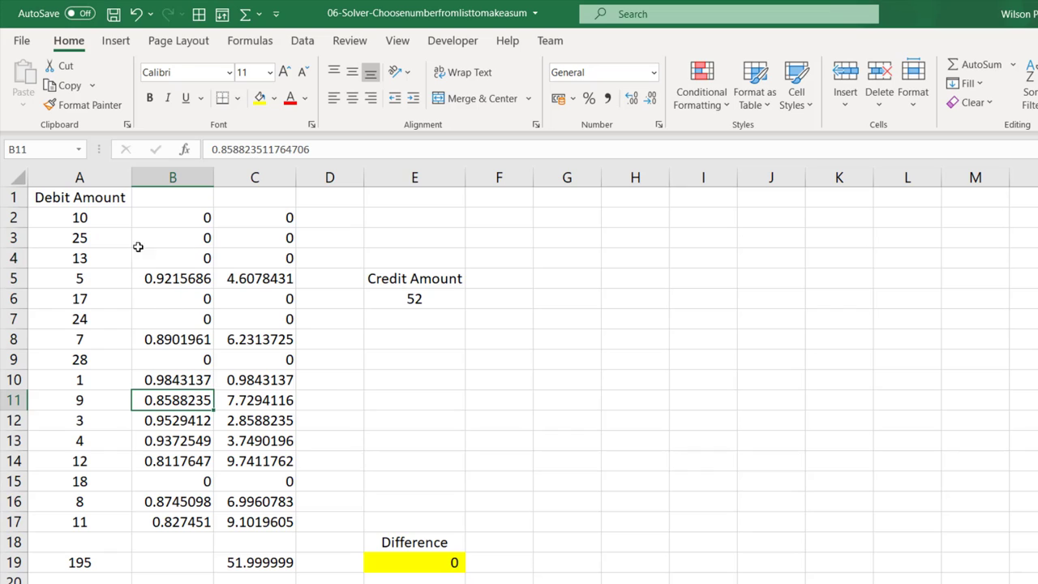
pyautogui.click(89, 225)
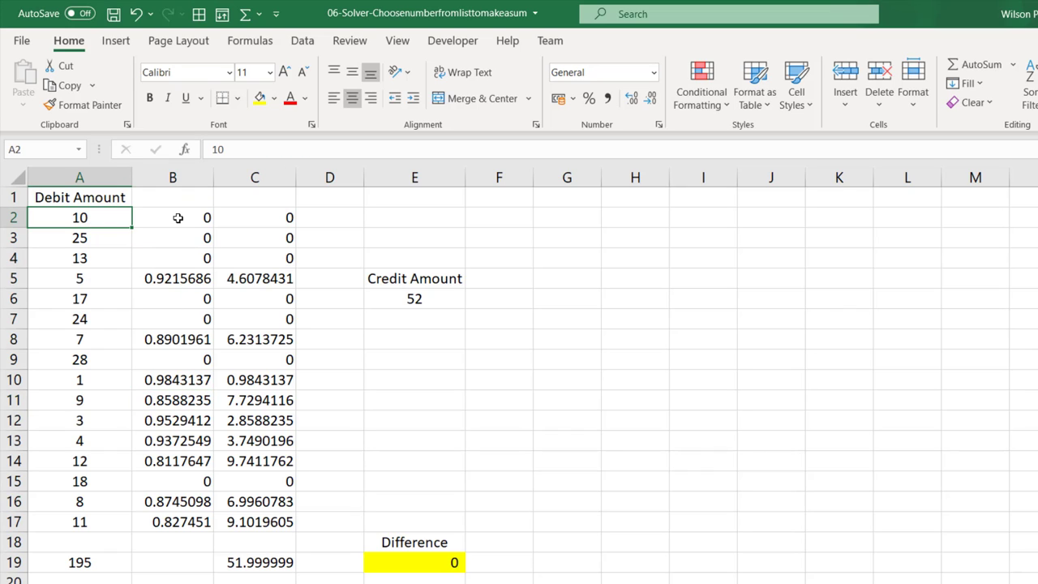
pyautogui.click(178, 218)
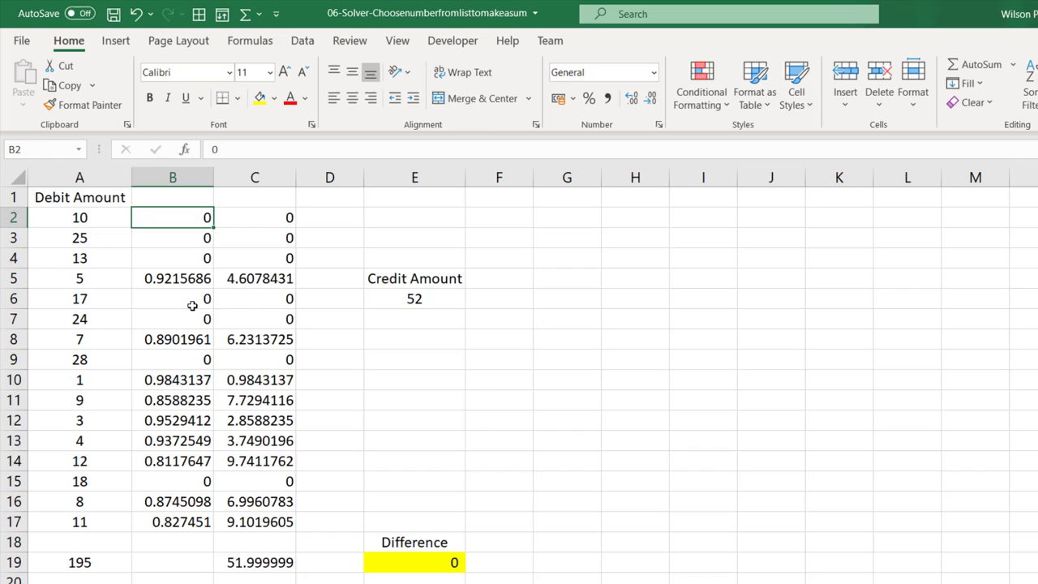
pyautogui.click(172, 279)
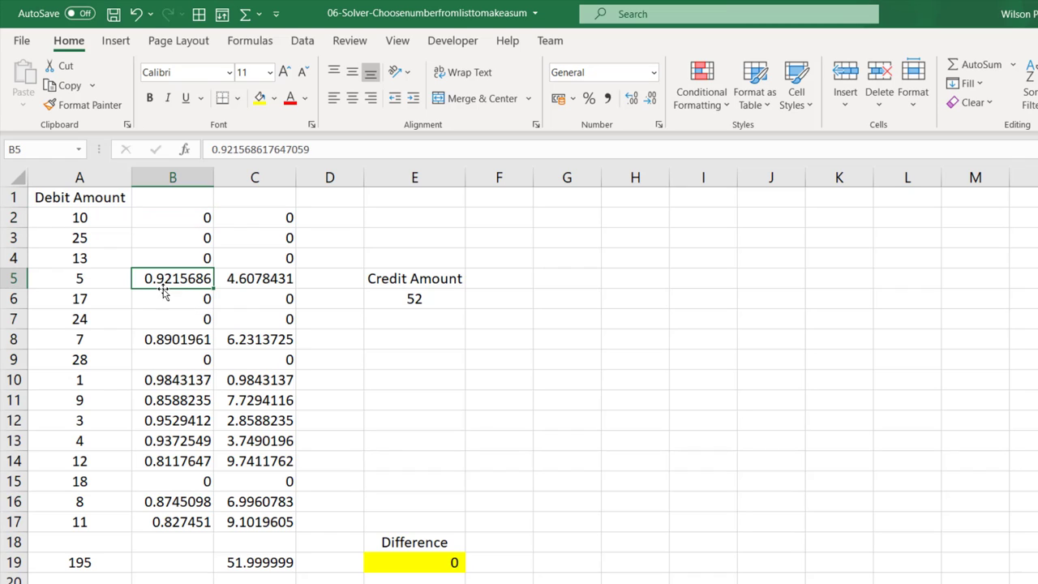
pyautogui.click(167, 396)
pyautogui.click(191, 462)
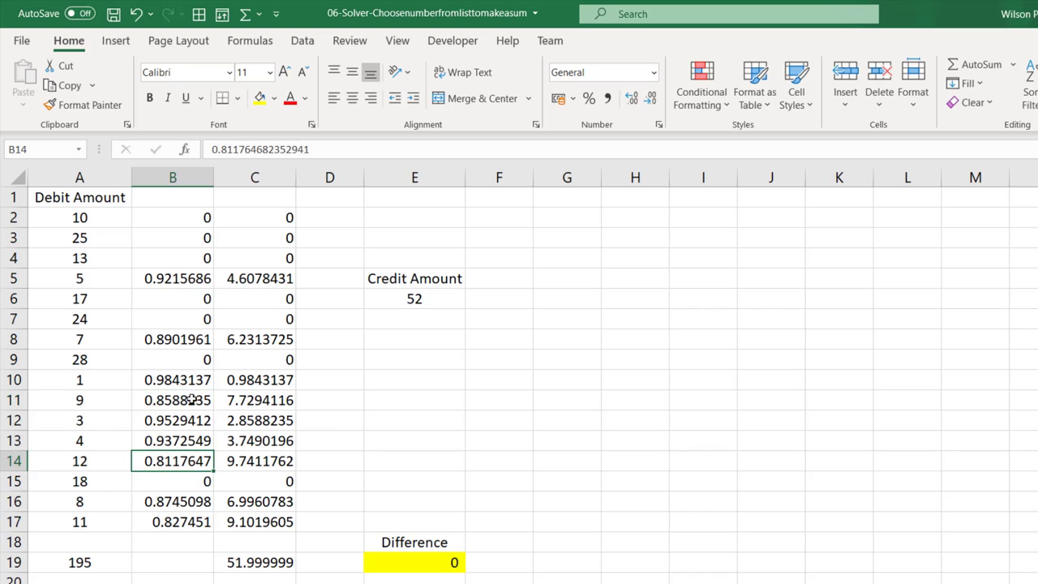
pyautogui.click(182, 400)
pyautogui.click(187, 284)
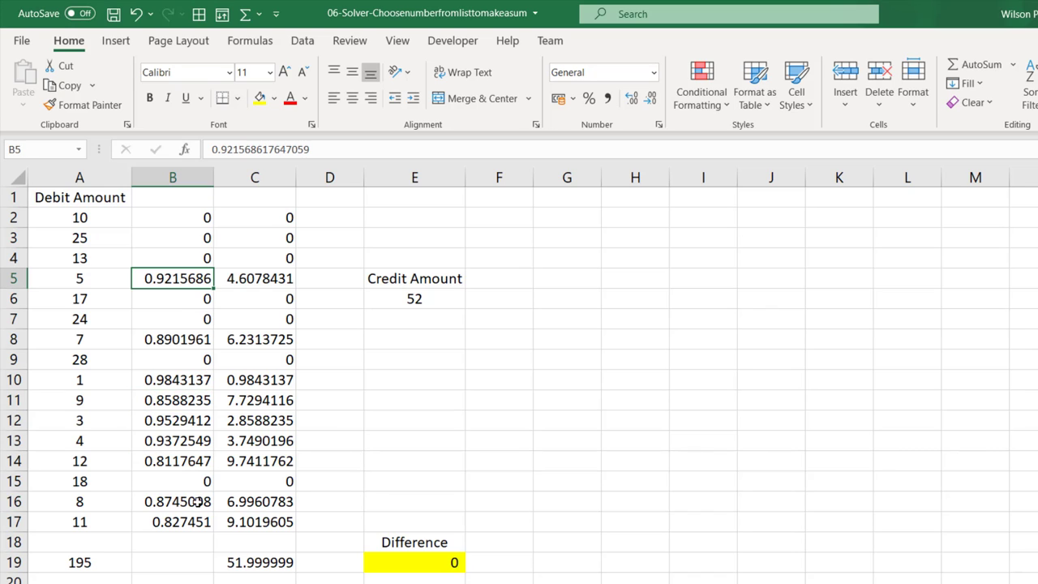
pyautogui.click(186, 171)
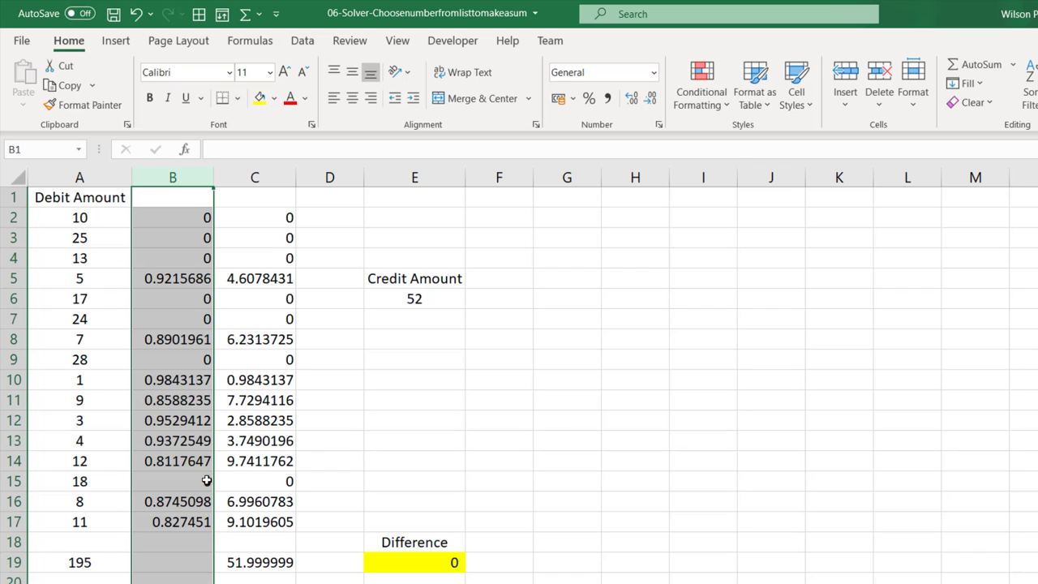
pyautogui.click(444, 569)
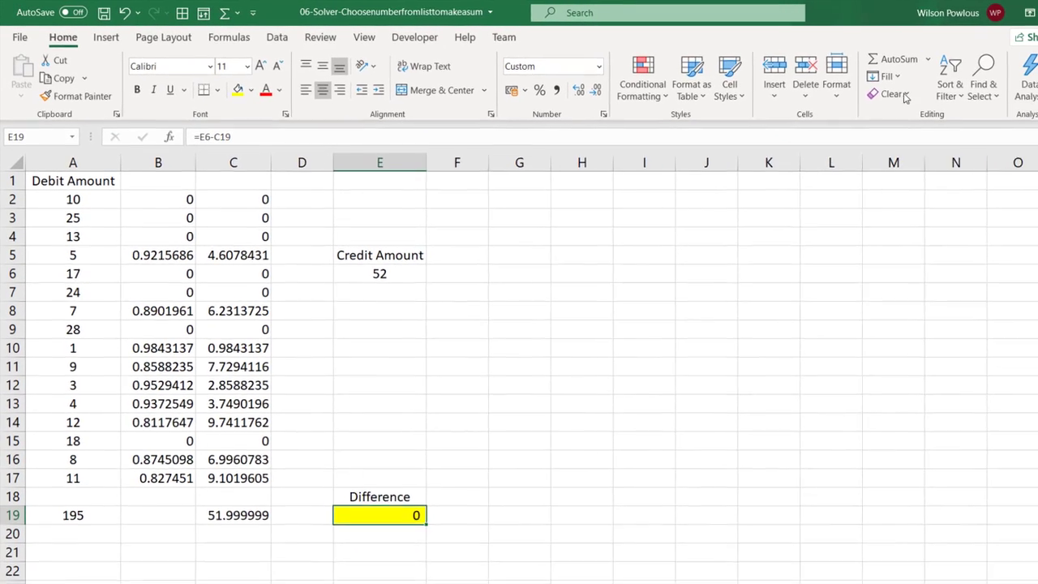
# Step: Open Solver and add the constraint $B$2:$B$17 = int so every flag is a whole number
pyautogui.click(277, 37)
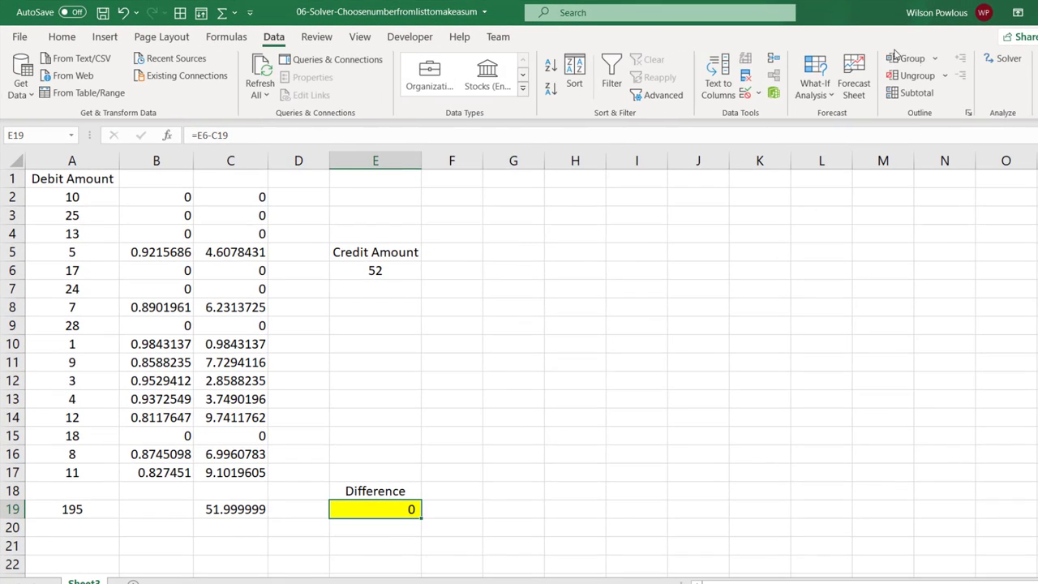
pyautogui.click(999, 64)
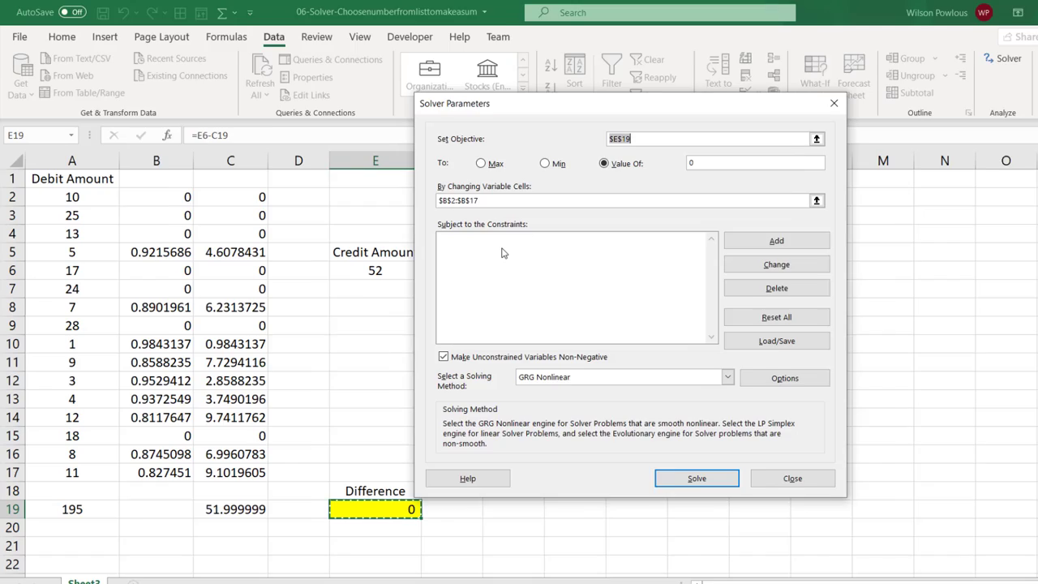
pyautogui.click(504, 248)
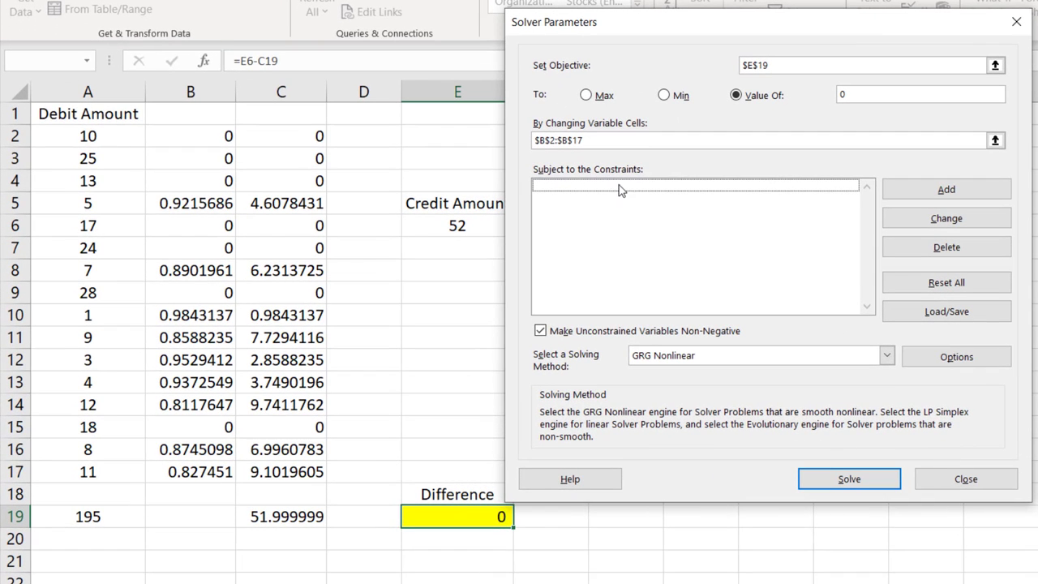
pyautogui.click(933, 192)
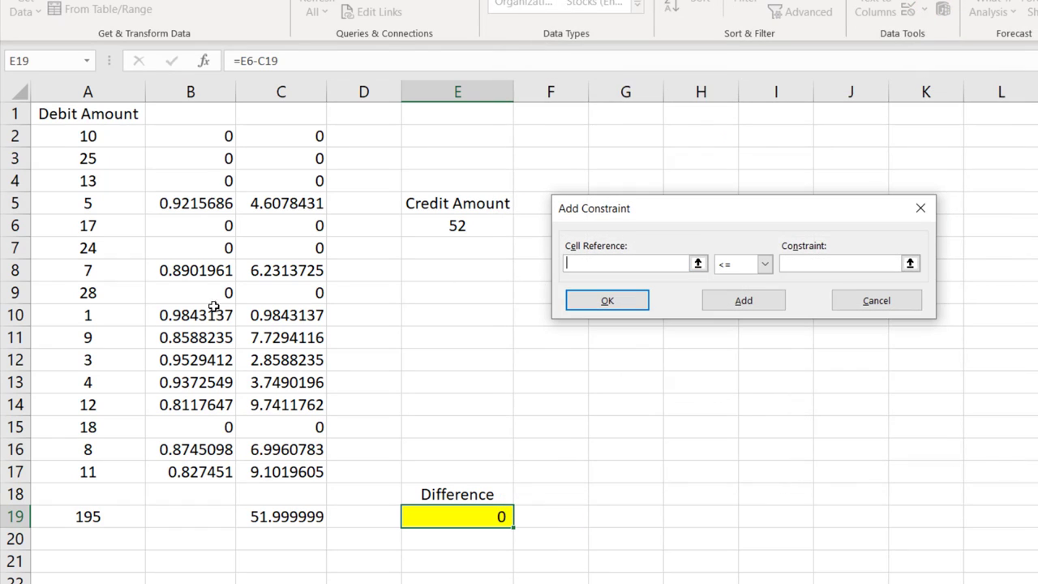
pyautogui.moveTo(197, 134); pyautogui.dragTo(212, 478)
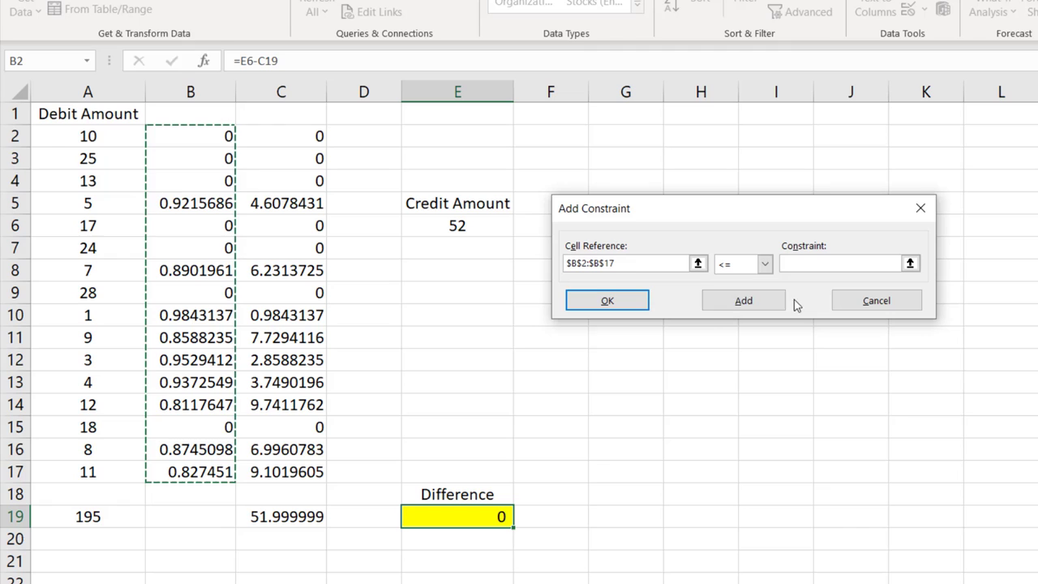
pyautogui.click(765, 264)
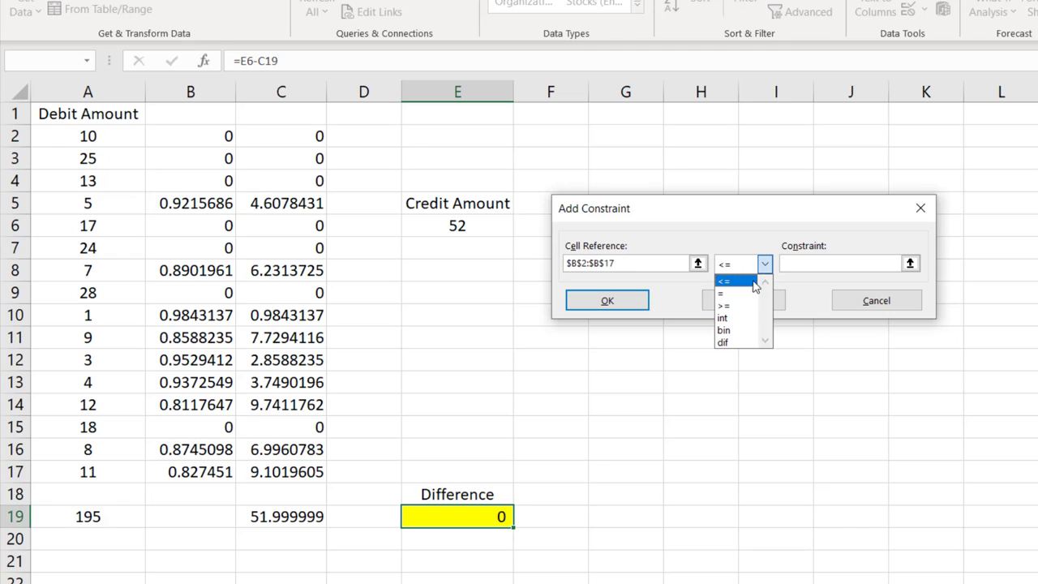
pyautogui.click(732, 319)
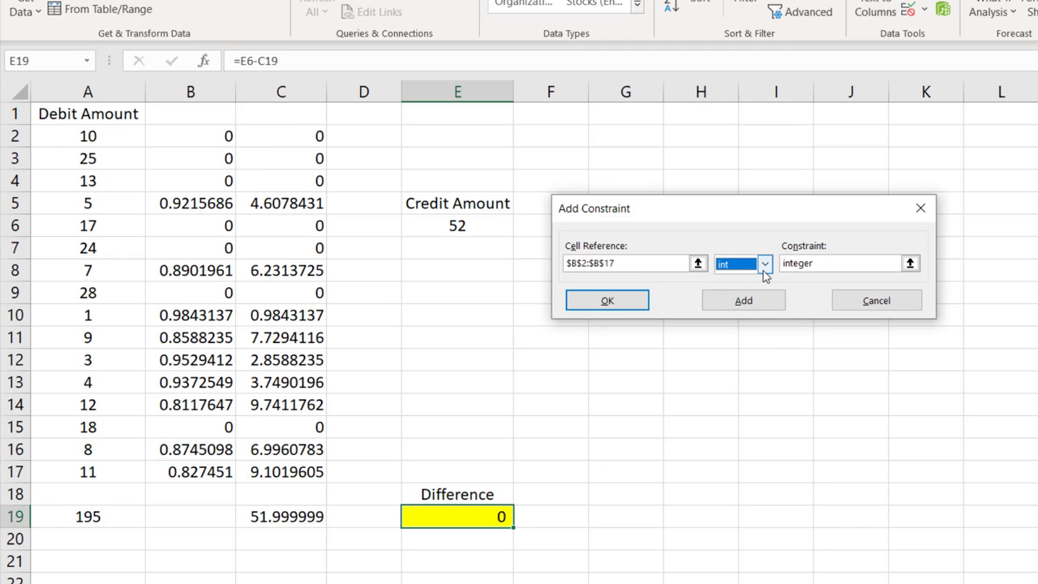
pyautogui.click(607, 302)
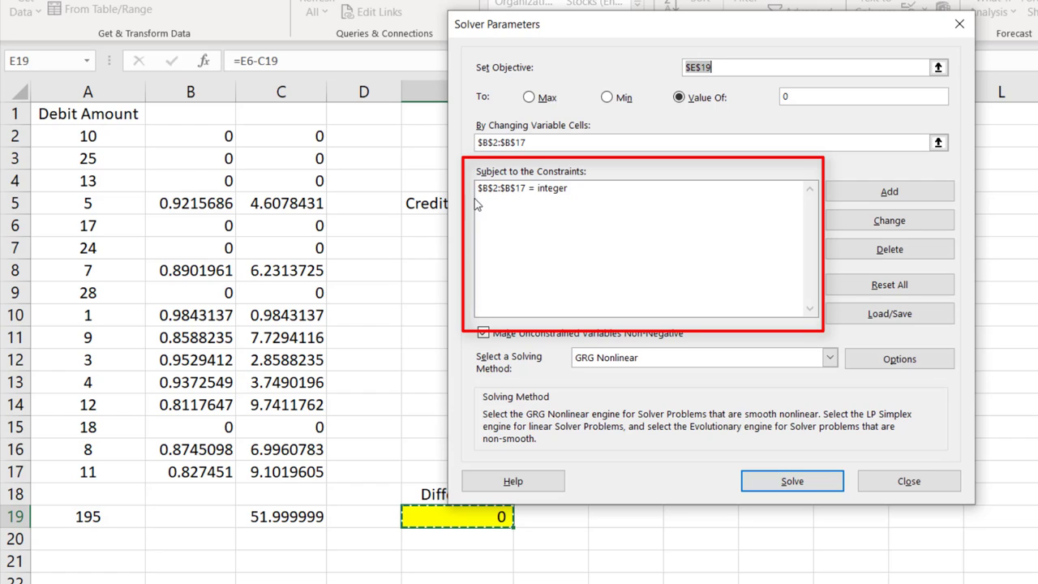
pyautogui.click(529, 196)
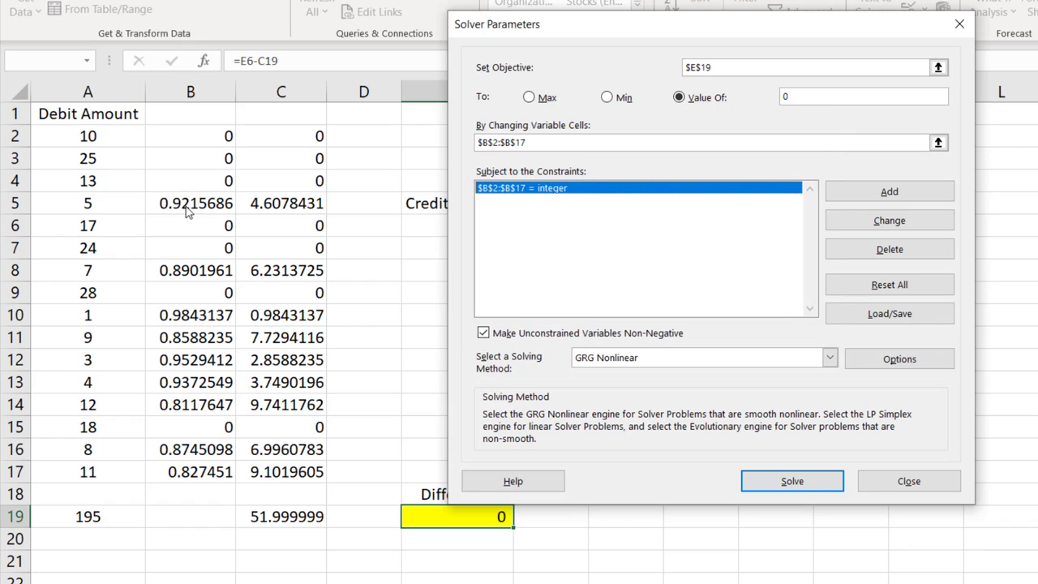
# Step: Solve again and keep the integer result: B16 = 1, B17 = 4, total 52
pyautogui.click(793, 482)
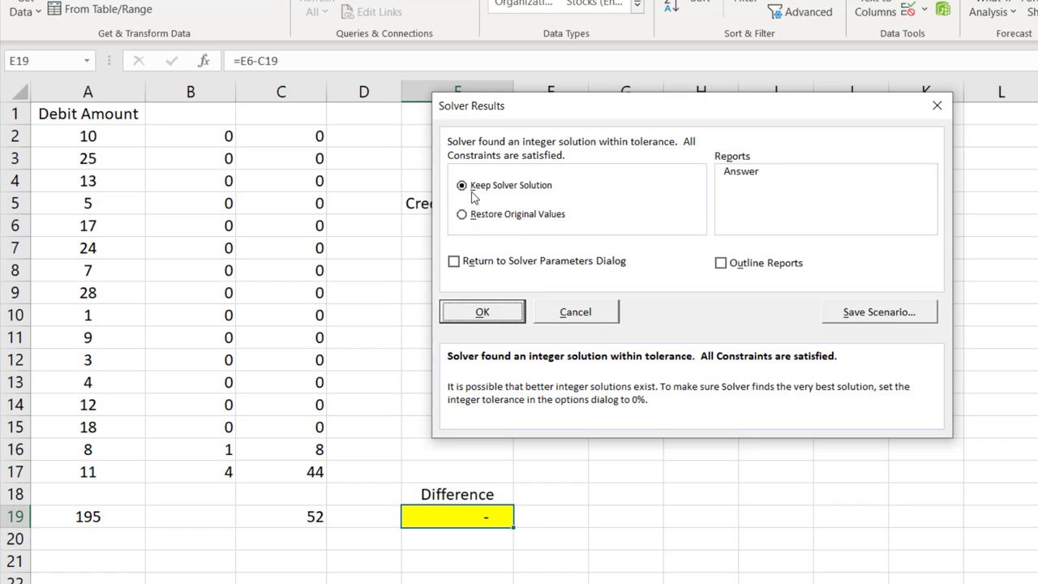
pyautogui.click(480, 319)
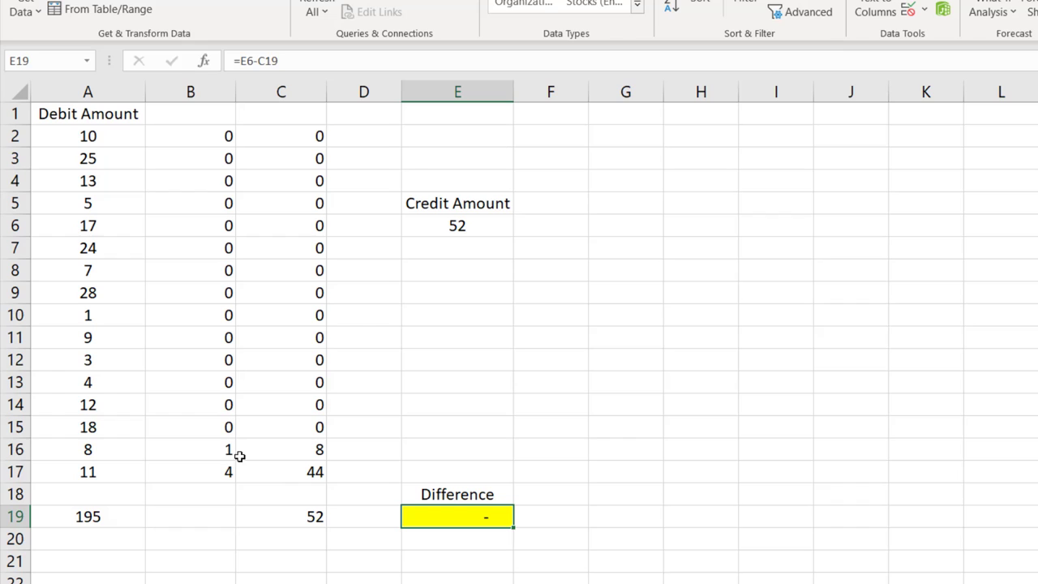
pyautogui.click(209, 453)
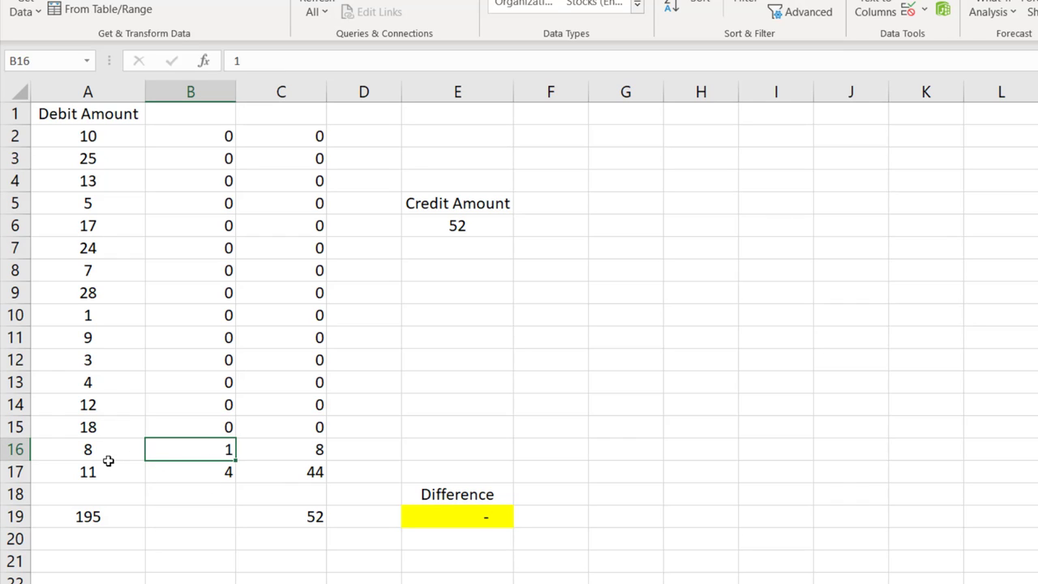
pyautogui.moveTo(215, 142); pyautogui.dragTo(199, 431)
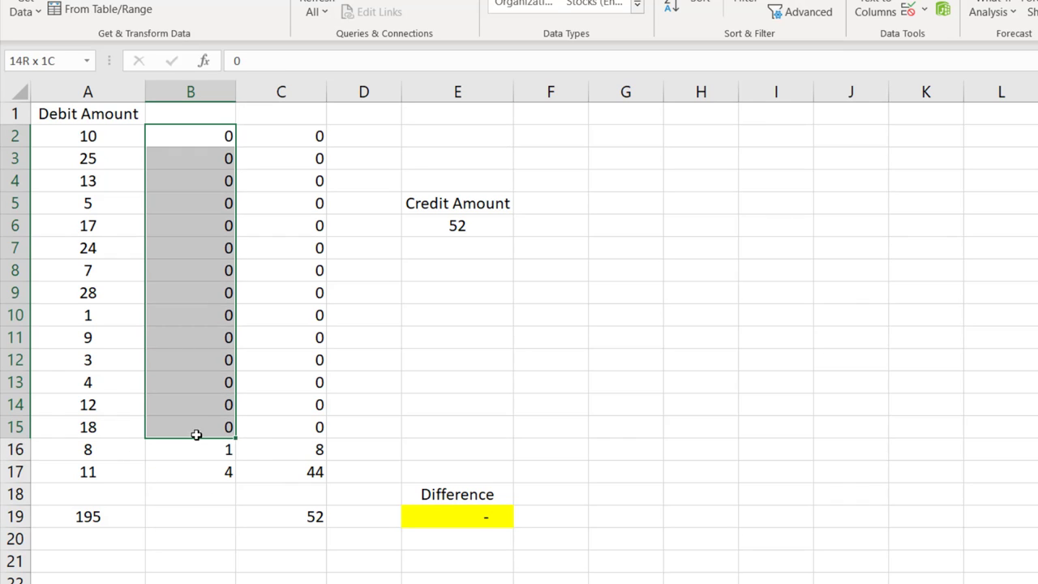
pyautogui.click(199, 454)
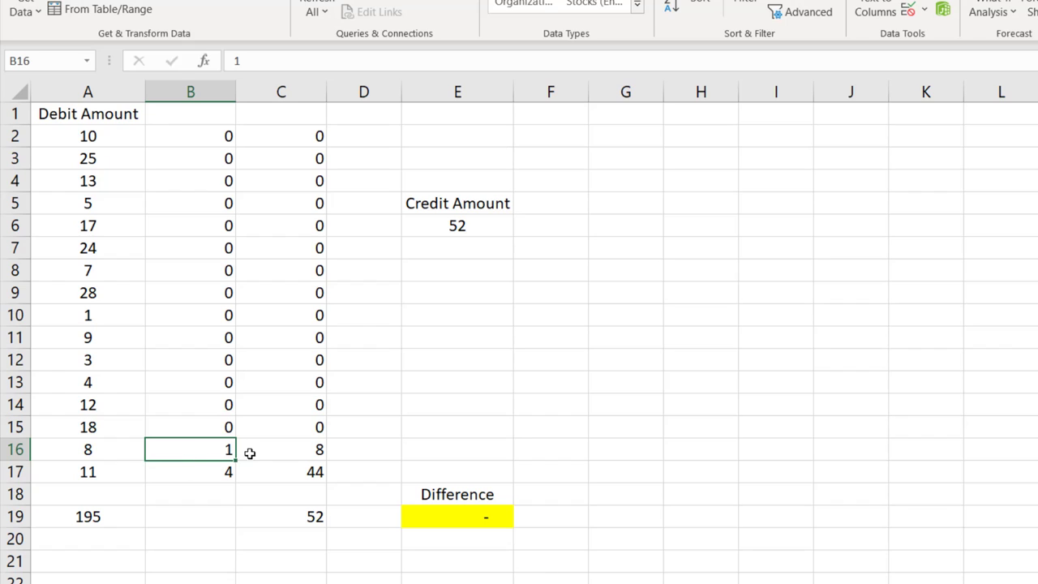
pyautogui.click(310, 450)
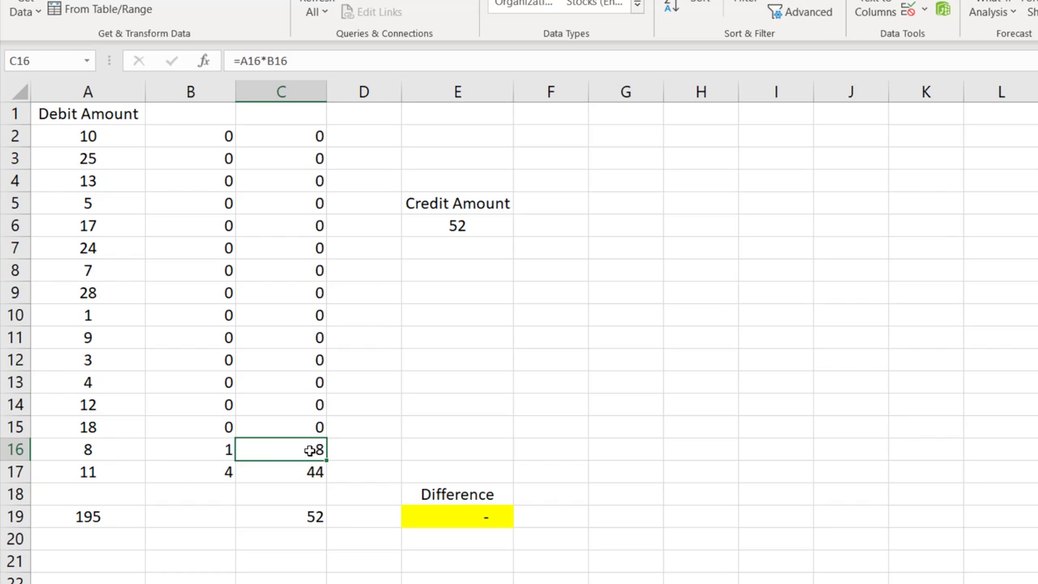
pyautogui.click(201, 449)
pyautogui.click(108, 475)
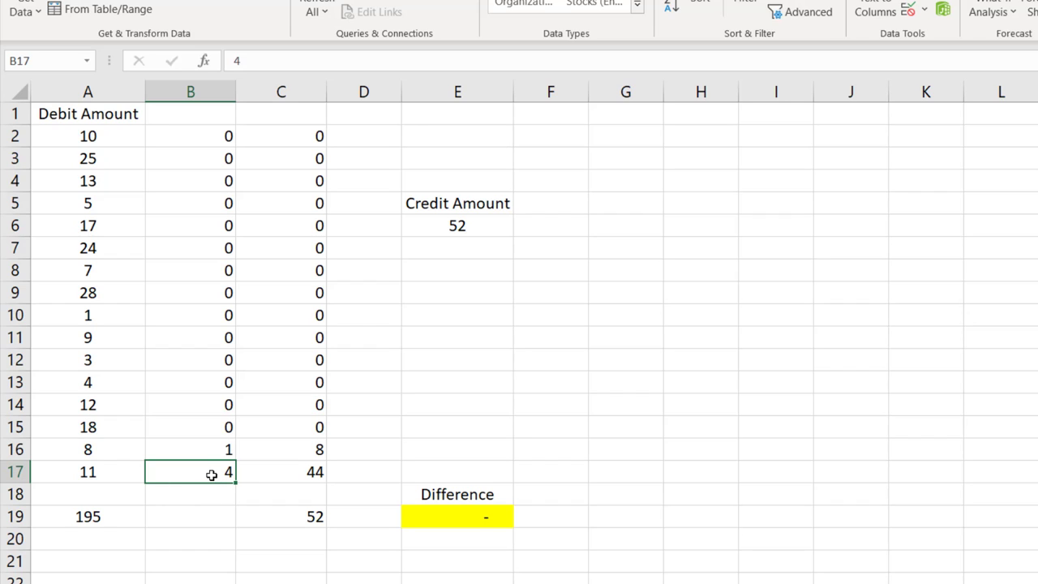
pyautogui.click(212, 410)
pyautogui.click(209, 478)
pyautogui.click(203, 336)
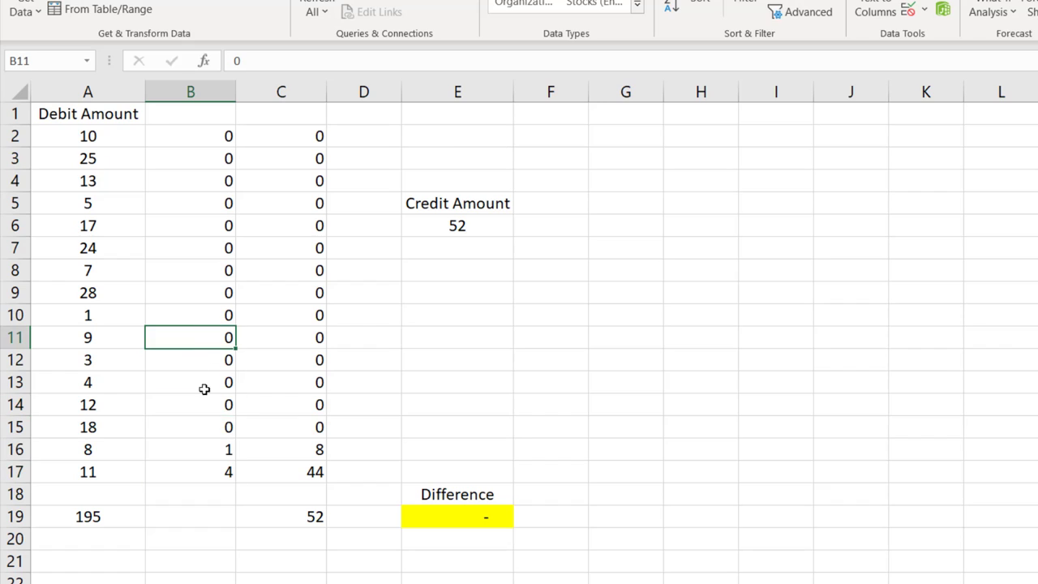
pyautogui.click(217, 477)
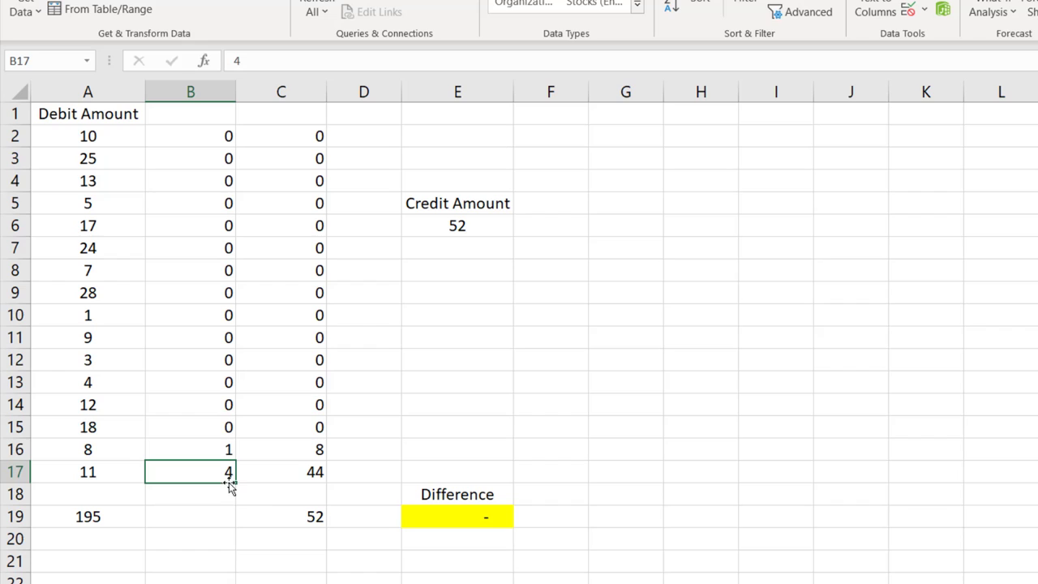
pyautogui.click(441, 522)
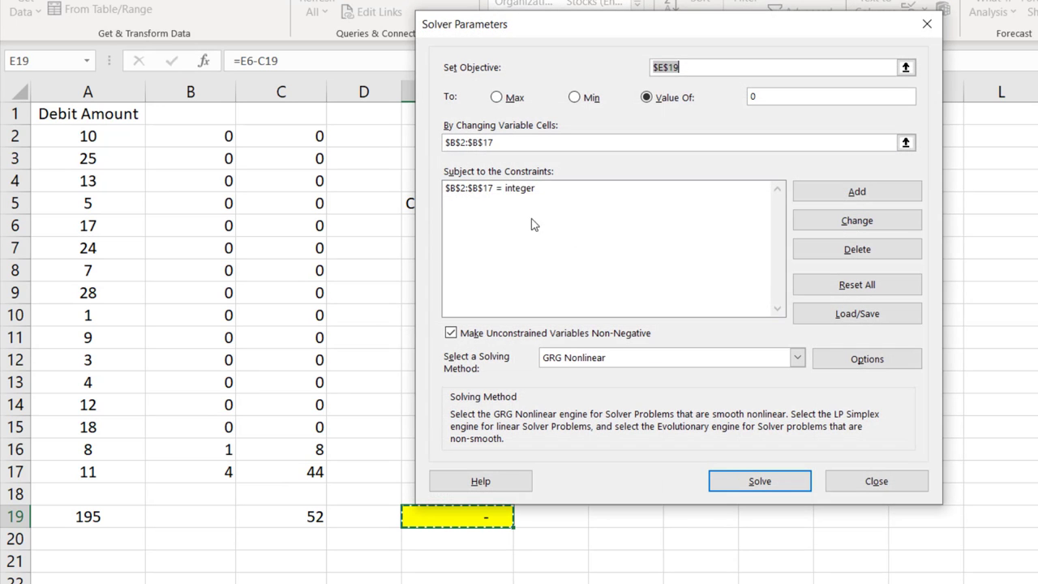
# Step: Reopen Solver and add the constraint $B$2:$B$17 <= 1 alongside the integer rule
pyautogui.click(513, 191)
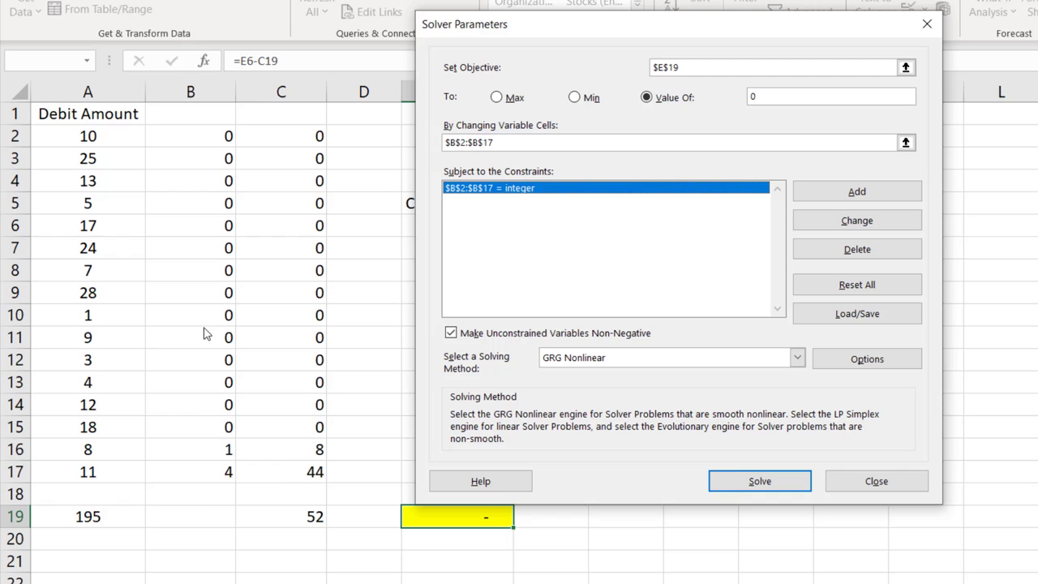
pyautogui.click(822, 195)
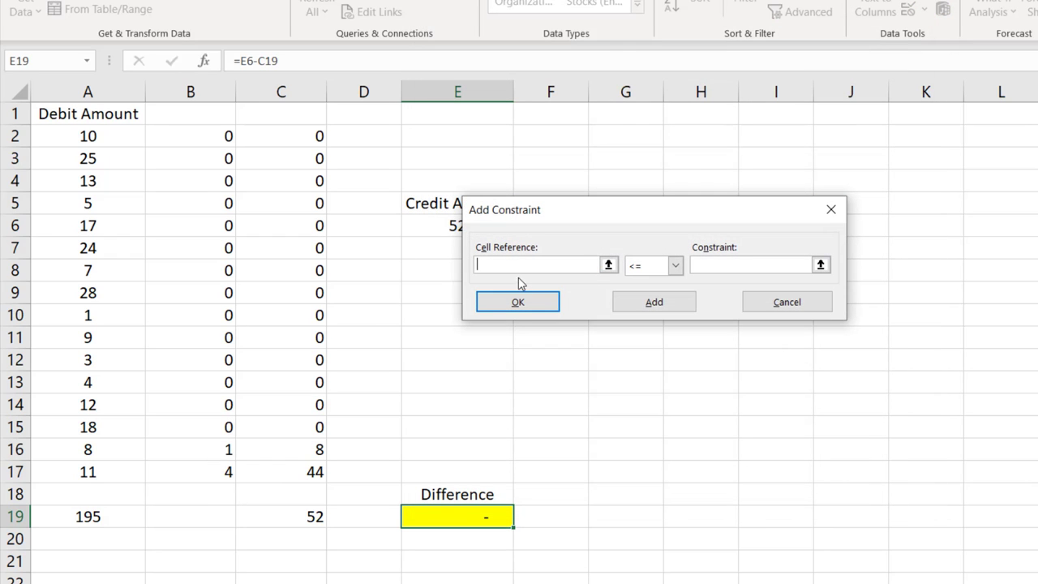
pyautogui.moveTo(210, 136); pyautogui.dragTo(220, 472)
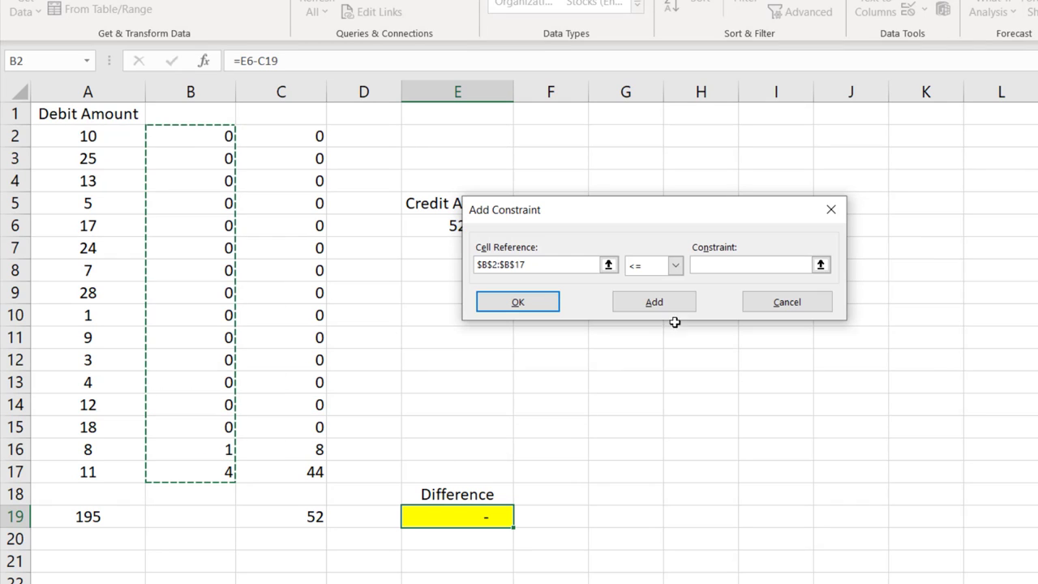
pyautogui.click(677, 267)
pyautogui.click(673, 277)
pyautogui.click(722, 270)
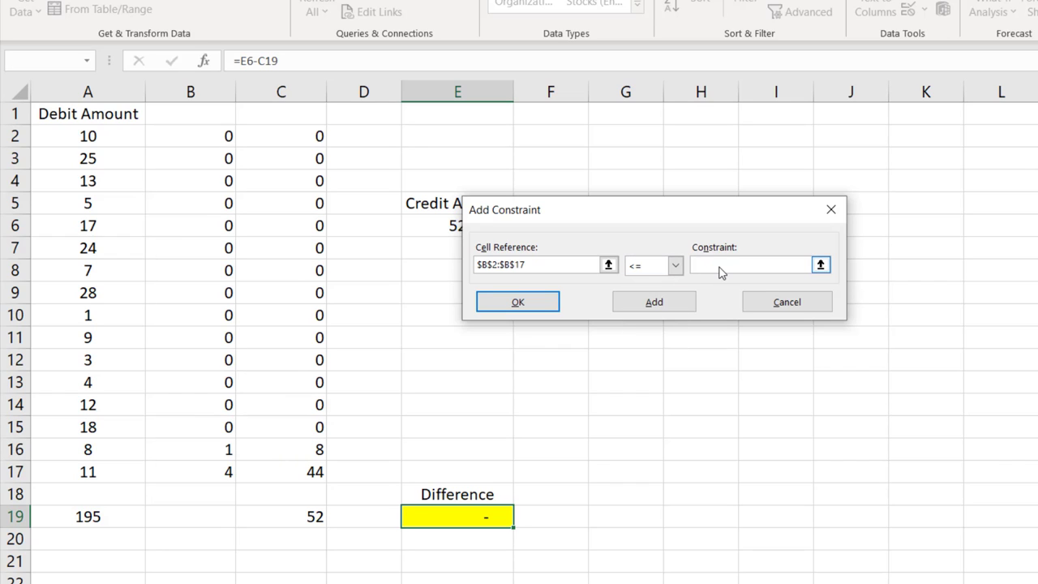
pyautogui.write('1')
pyautogui.click(522, 304)
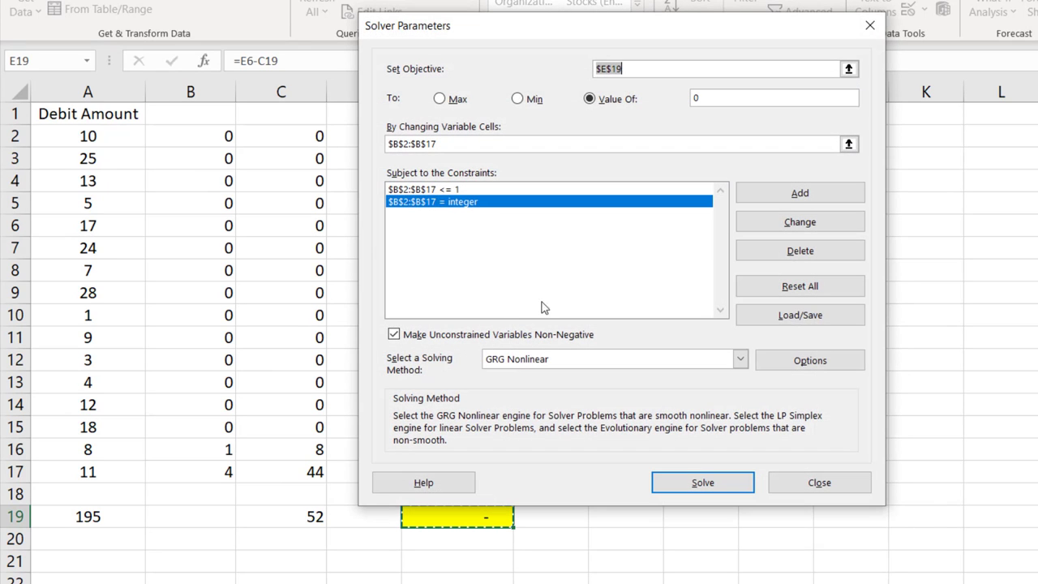
pyautogui.click(437, 190)
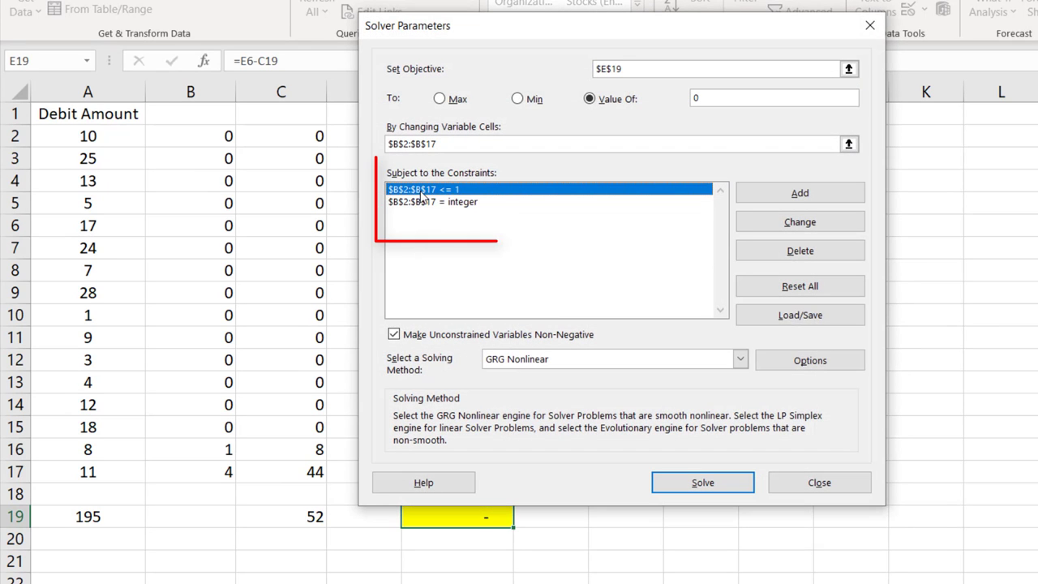
# Step: Solve with both the integer and <= 1 constraints and keep the resulting 0/1 solution
pyautogui.click(442, 203)
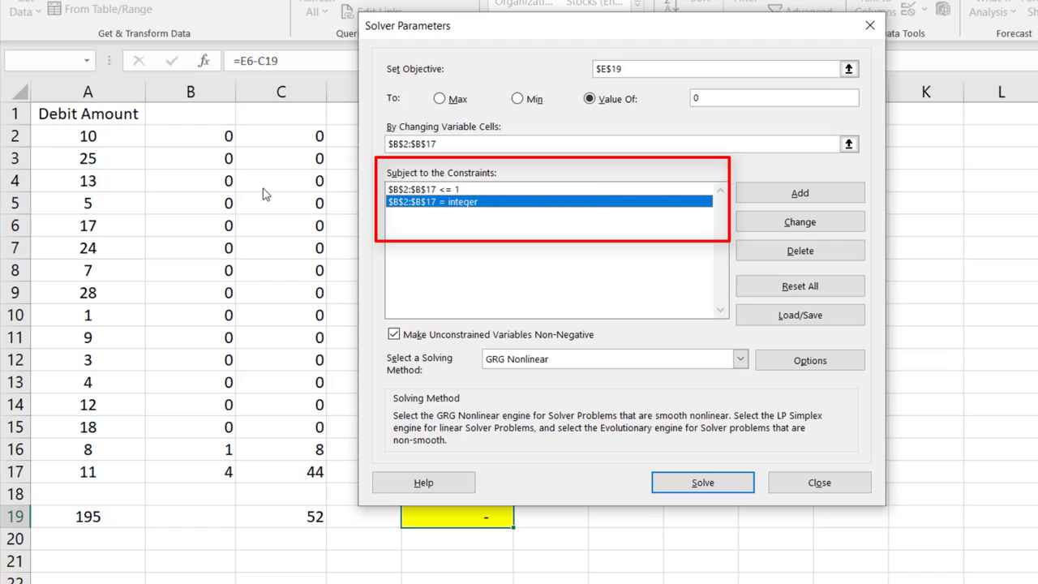
pyautogui.click(447, 190)
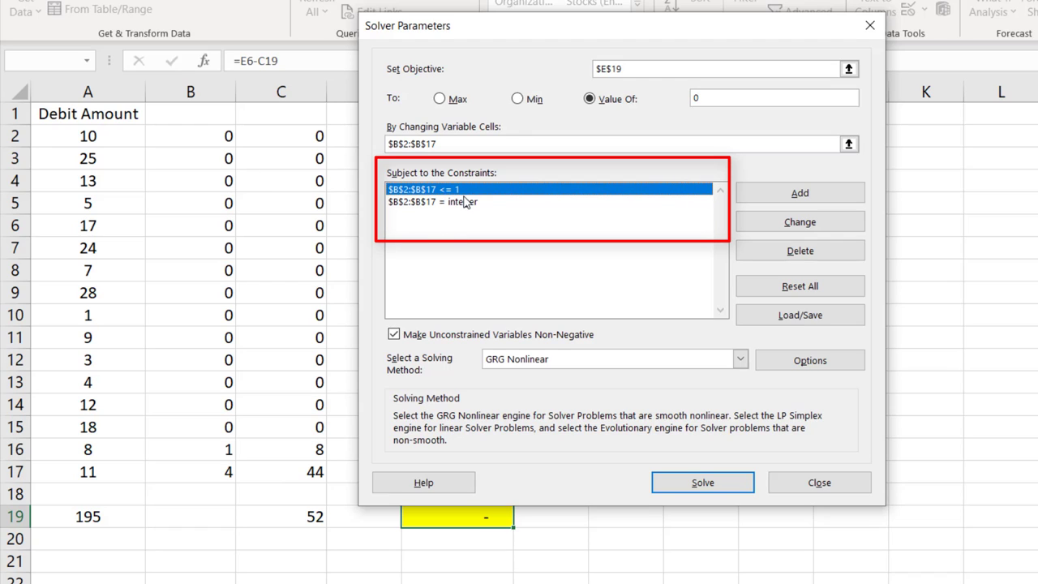
pyautogui.click(426, 202)
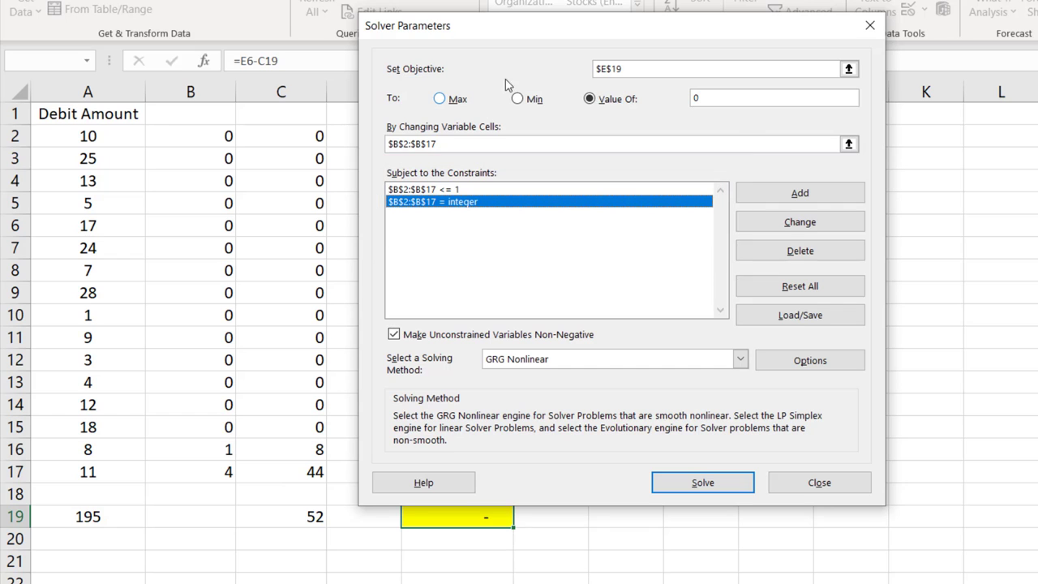
pyautogui.moveTo(524, 39)
pyautogui.mouseDown()
pyautogui.moveTo(659, 63)
pyautogui.moveTo(654, 57)
pyautogui.mouseUp()
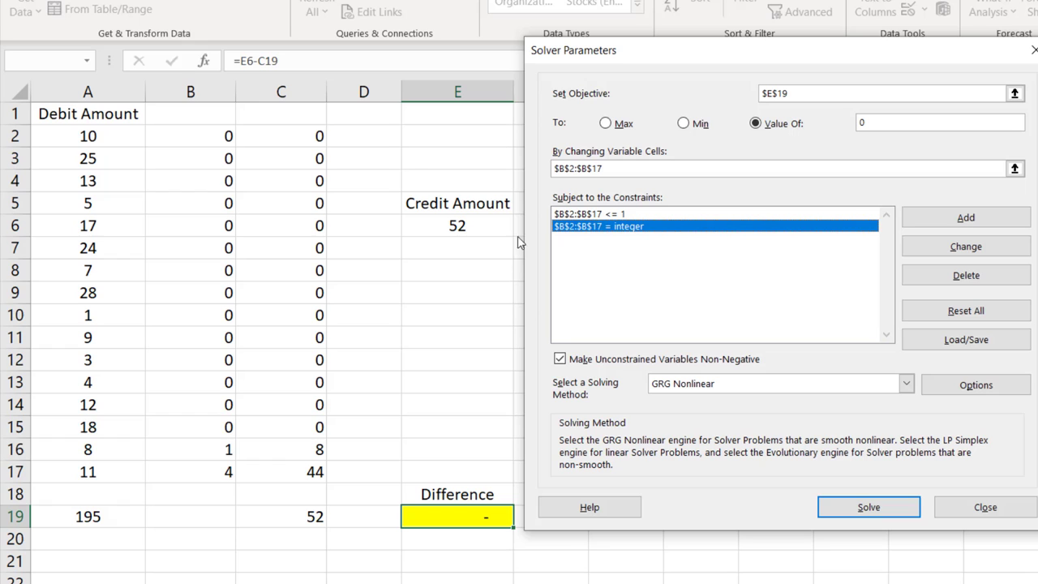
pyautogui.click(860, 508)
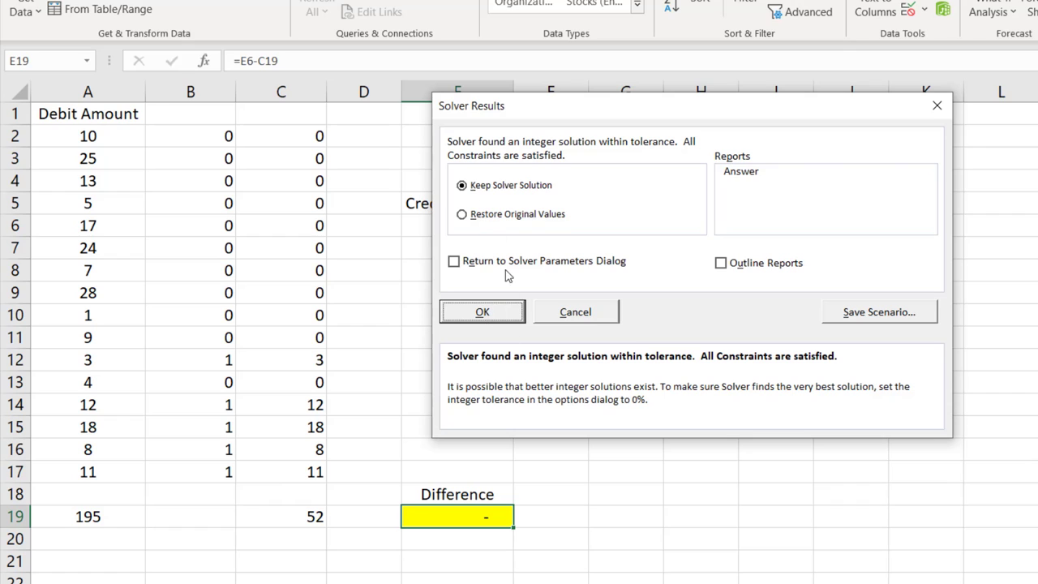
pyautogui.click(485, 316)
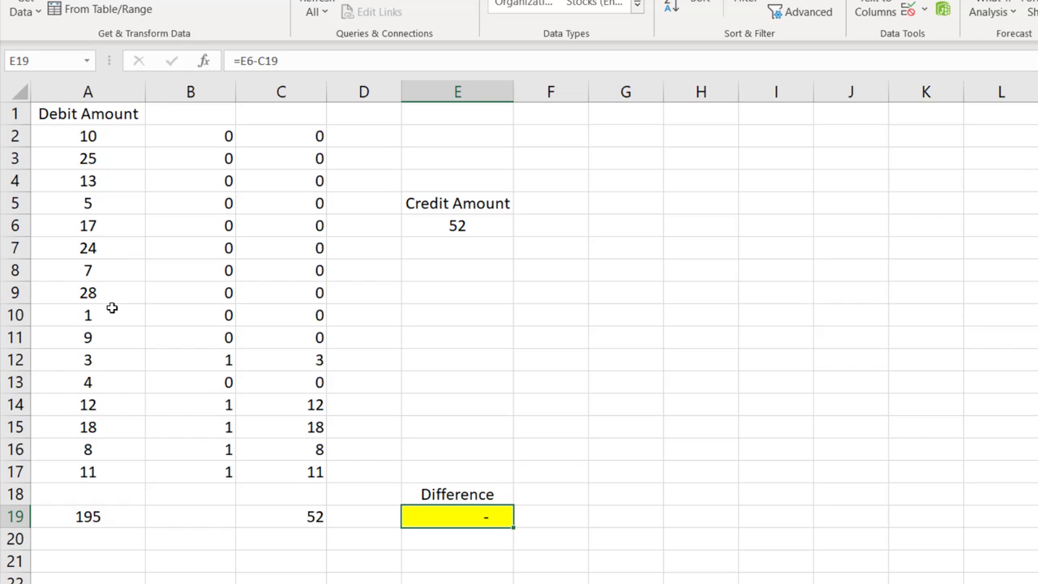
# Step: Check the 1 flags beside the debits 3, 12, 18, 8 and 11
pyautogui.click(203, 364)
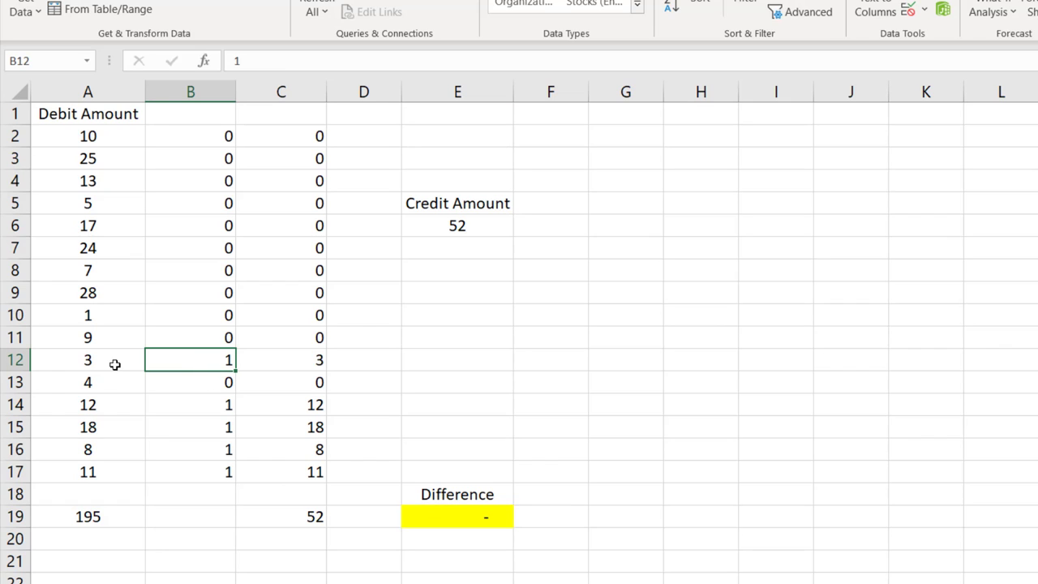
pyautogui.click(113, 361)
pyautogui.click(217, 369)
pyautogui.click(107, 410)
pyautogui.moveTo(195, 410); pyautogui.dragTo(209, 428)
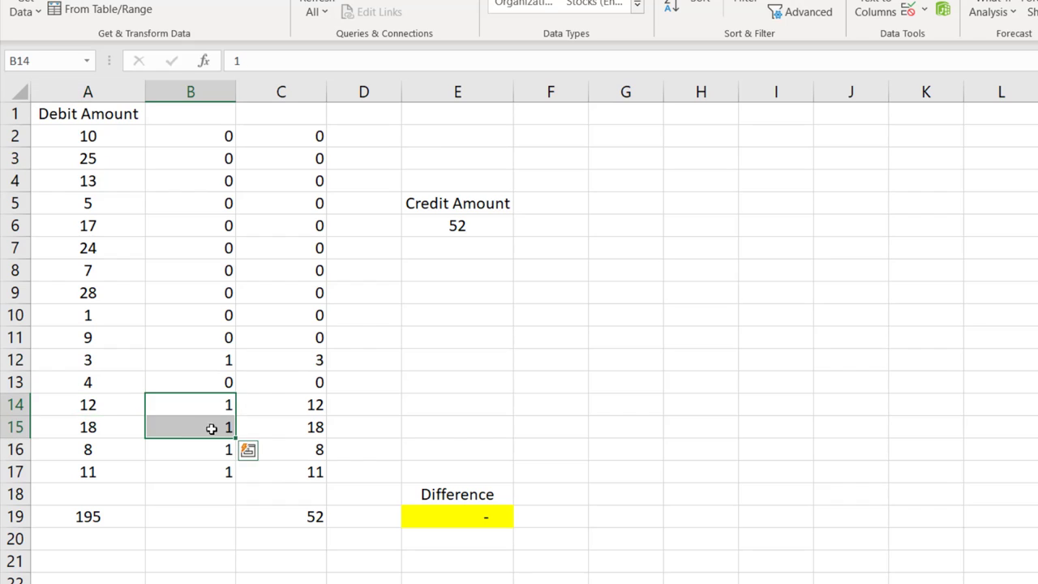
pyautogui.click(106, 420)
pyautogui.click(221, 448)
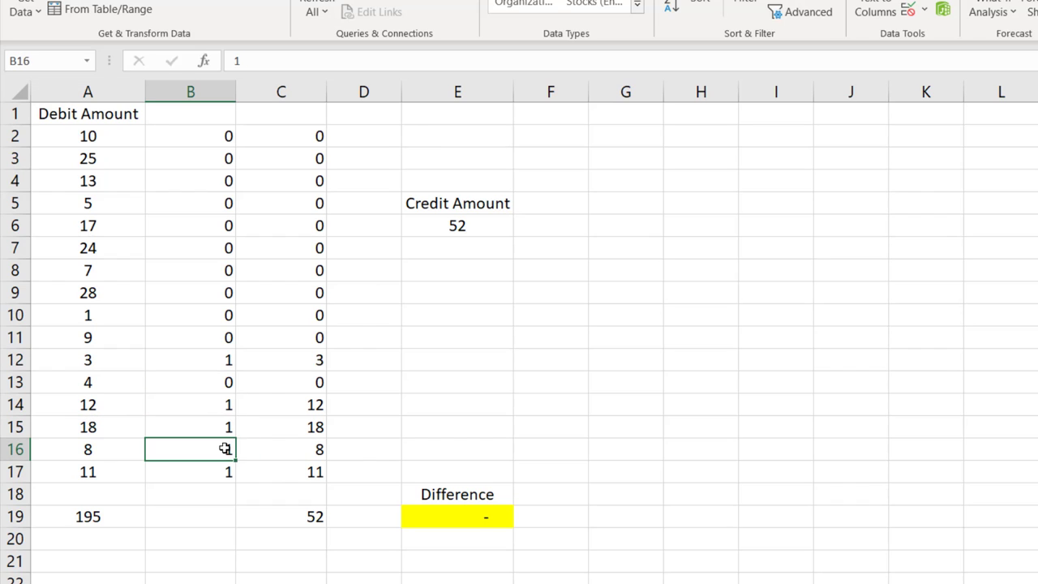
pyautogui.click(16, 471)
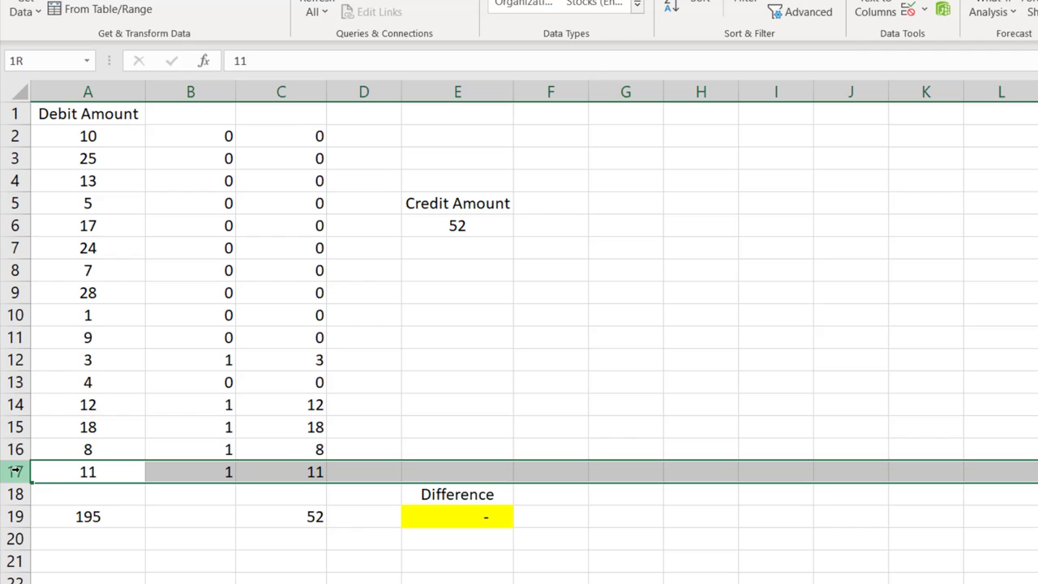
# Step: Confirm the picked total of 52 matches the credit with zero difference, and select C2:C17
pyautogui.click(307, 477)
pyautogui.click(317, 514)
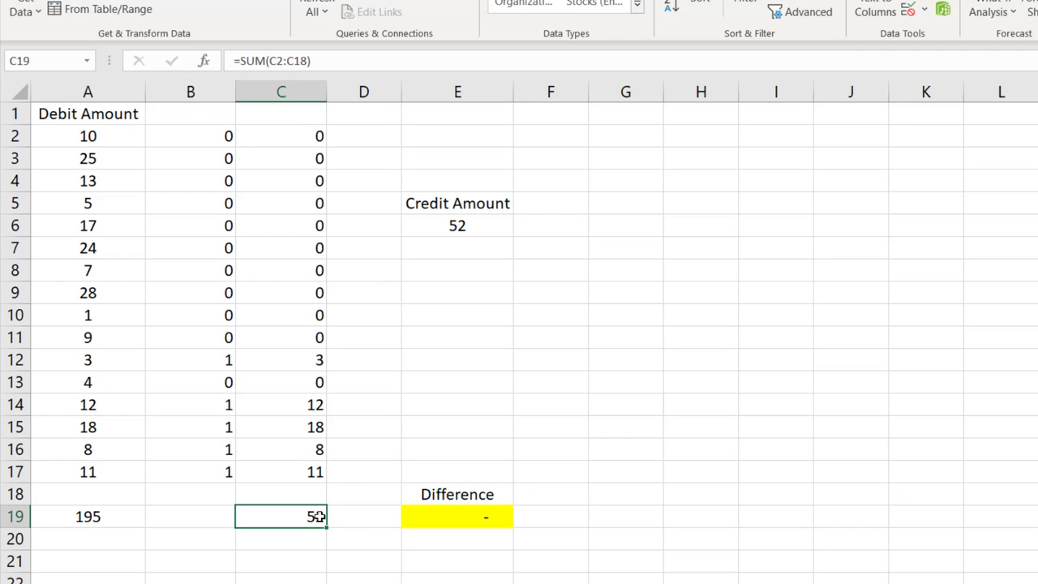
pyautogui.click(469, 227)
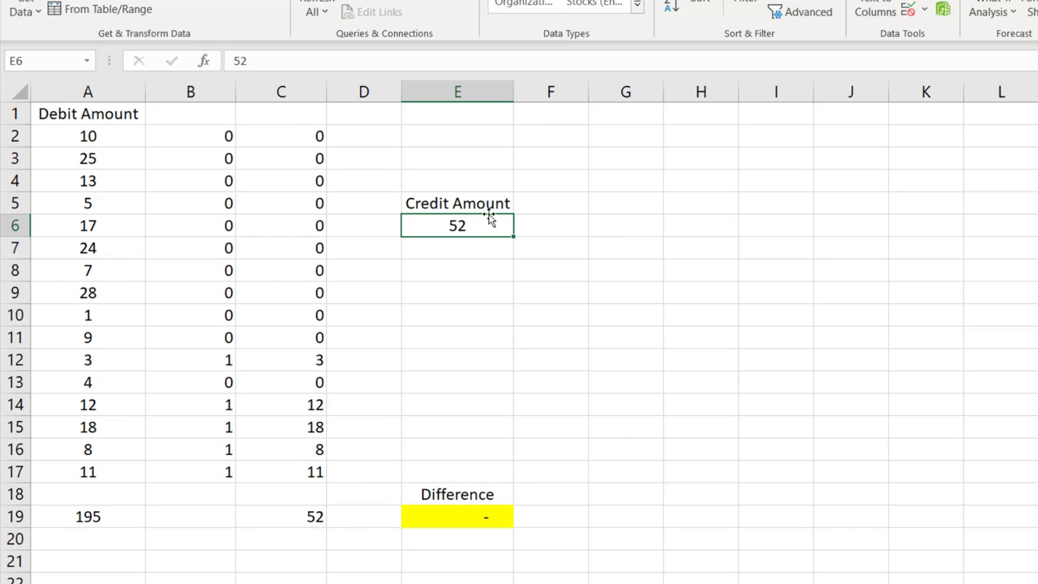
pyautogui.click(457, 525)
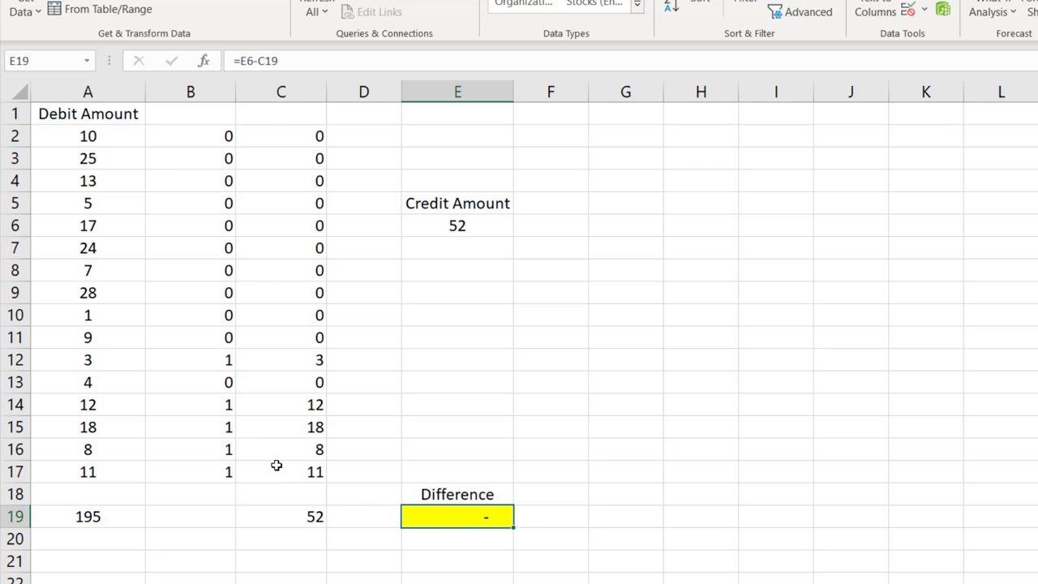
pyautogui.moveTo(294, 134); pyautogui.dragTo(293, 475)
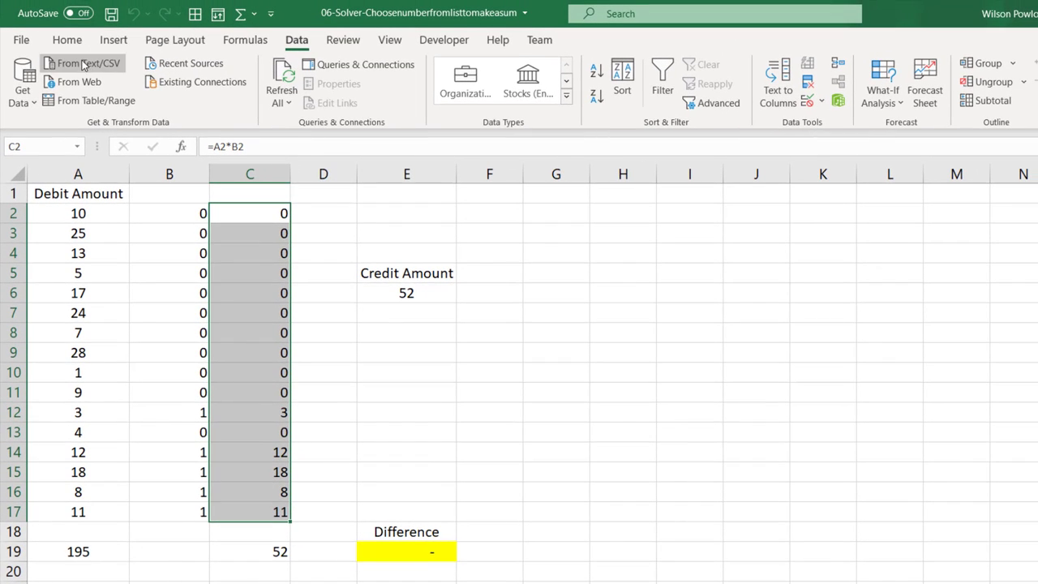
# Step: Apply a Greater Than 0 conditional format with Light Red Fill with Dark Red Text to C2:C17
pyautogui.click(67, 40)
pyautogui.click(710, 112)
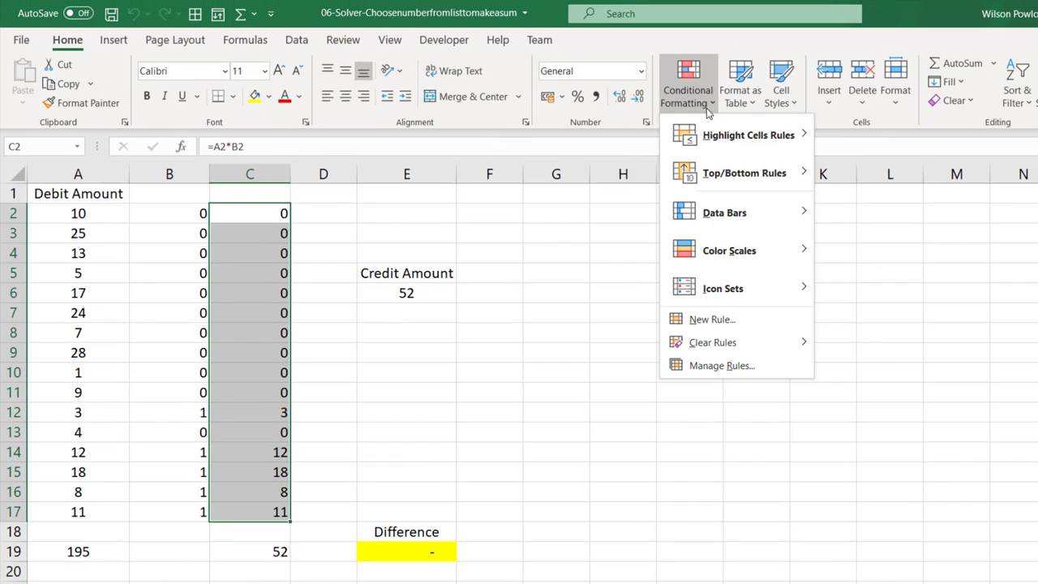
pyautogui.moveTo(690, 135)
pyautogui.click(889, 136)
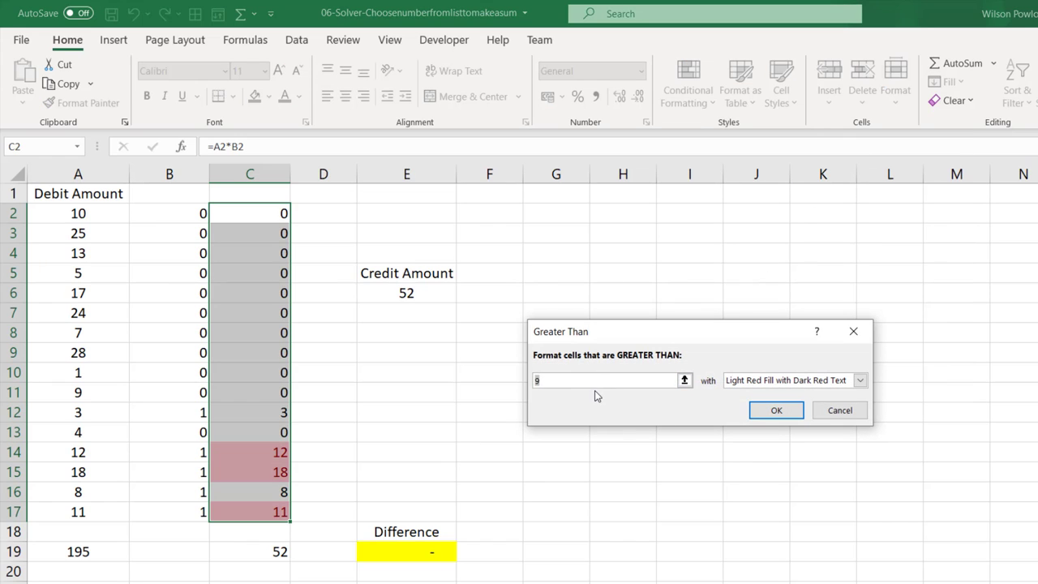
pyautogui.write('0')
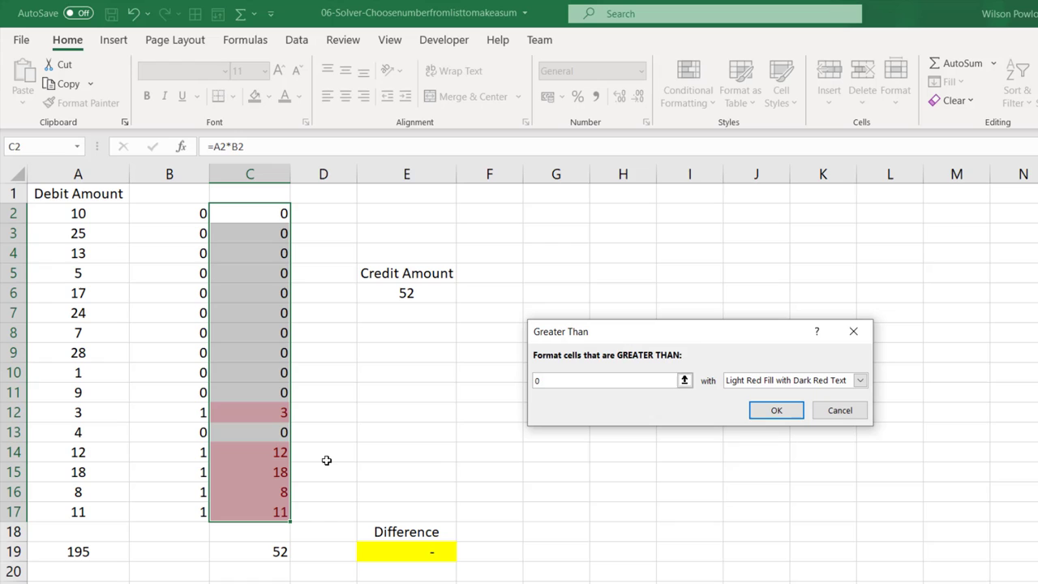
pyautogui.click(777, 410)
# Step: Check that amounts like 12, 3 and 11 are highlighted while zeros are not
pyautogui.click(273, 452)
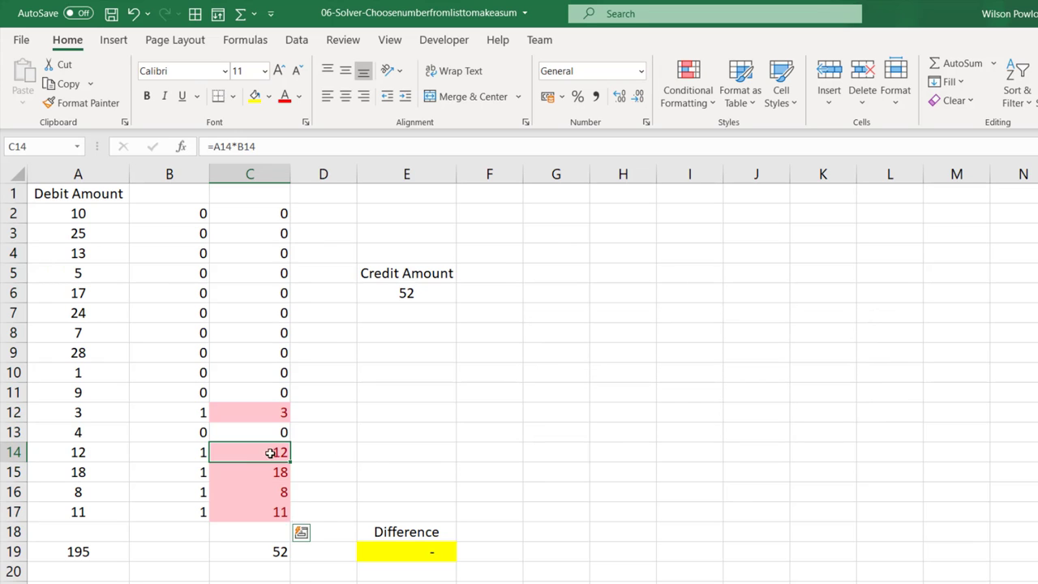
pyautogui.moveTo(247, 412); pyautogui.dragTo(256, 431)
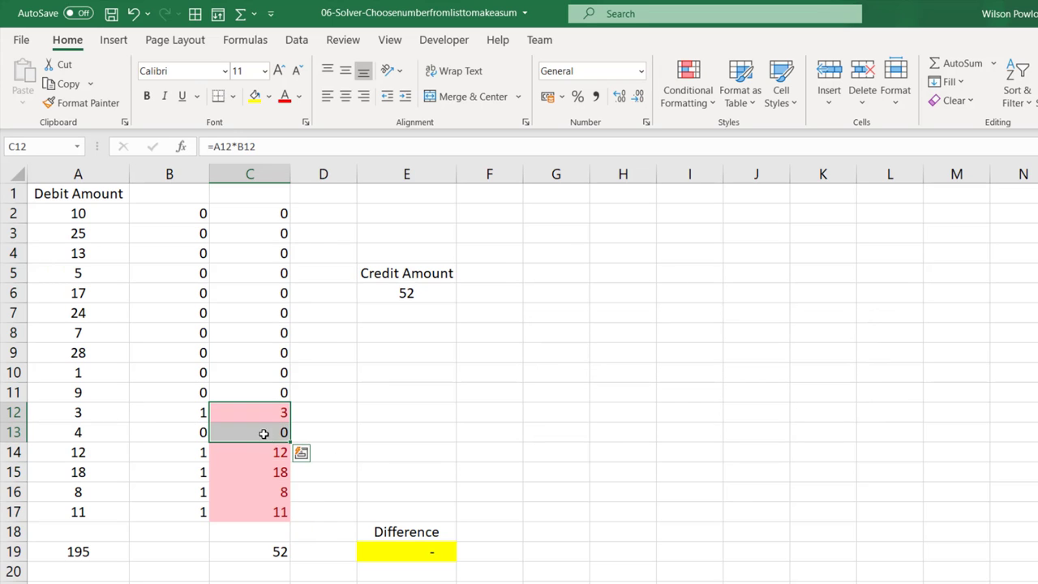
pyautogui.click(325, 451)
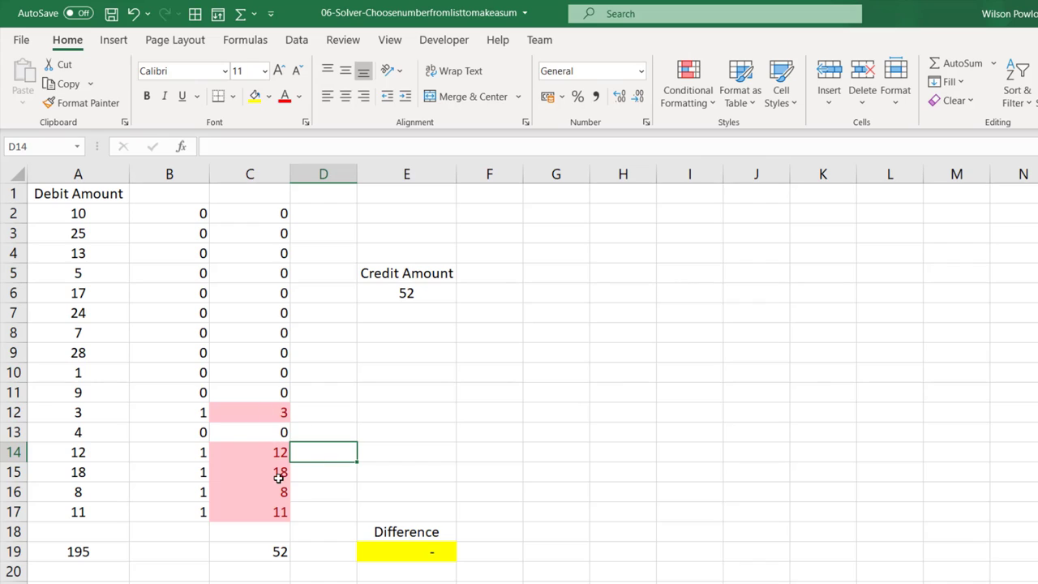
pyautogui.click(284, 513)
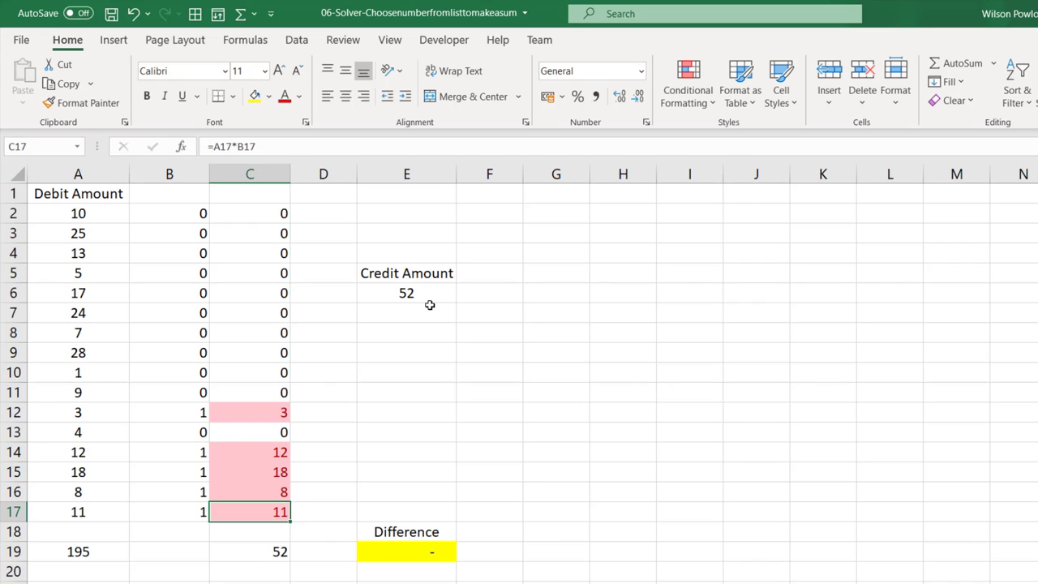
# Step: Change the credit amount in E6 to 60, so the difference becomes 8
pyautogui.click(428, 297)
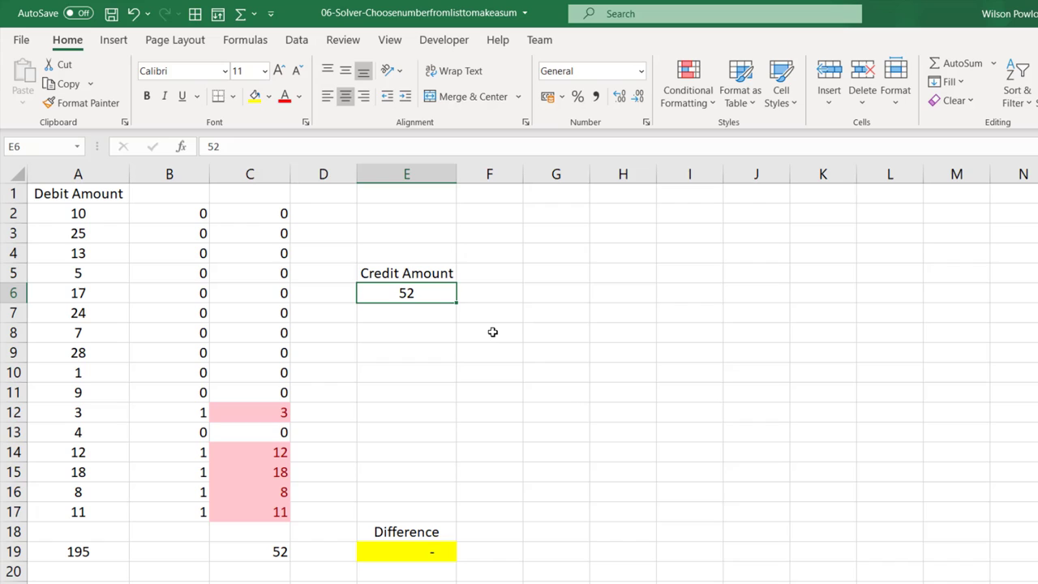
pyautogui.write('60')
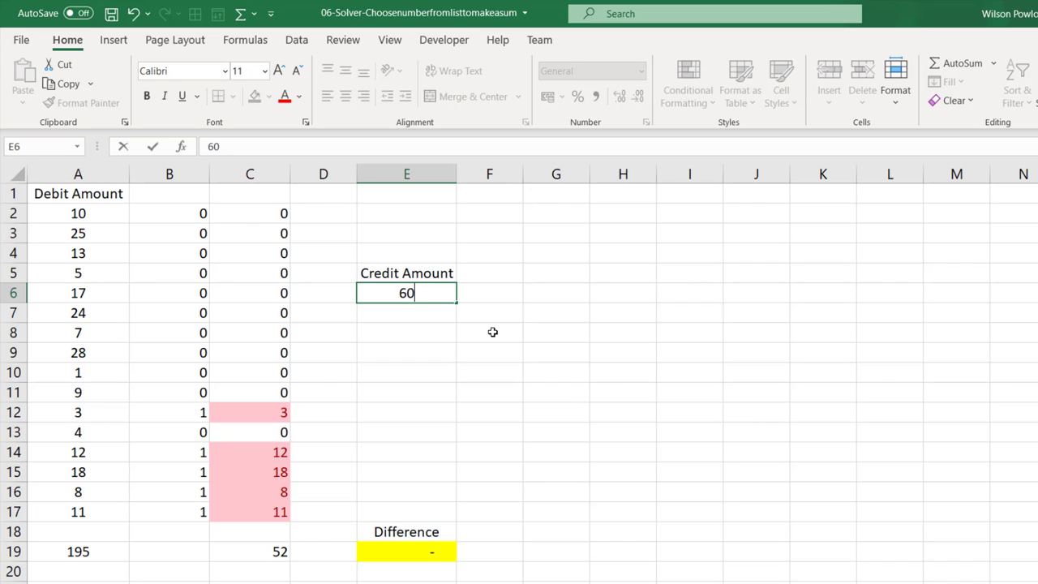
pyautogui.click(415, 563)
pyautogui.click(438, 551)
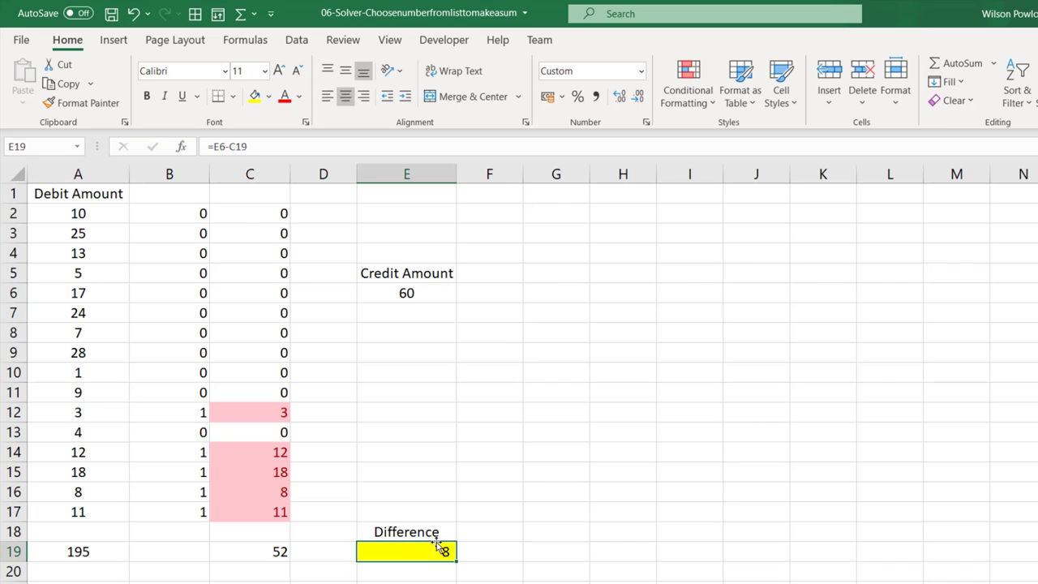
pyautogui.click(296, 39)
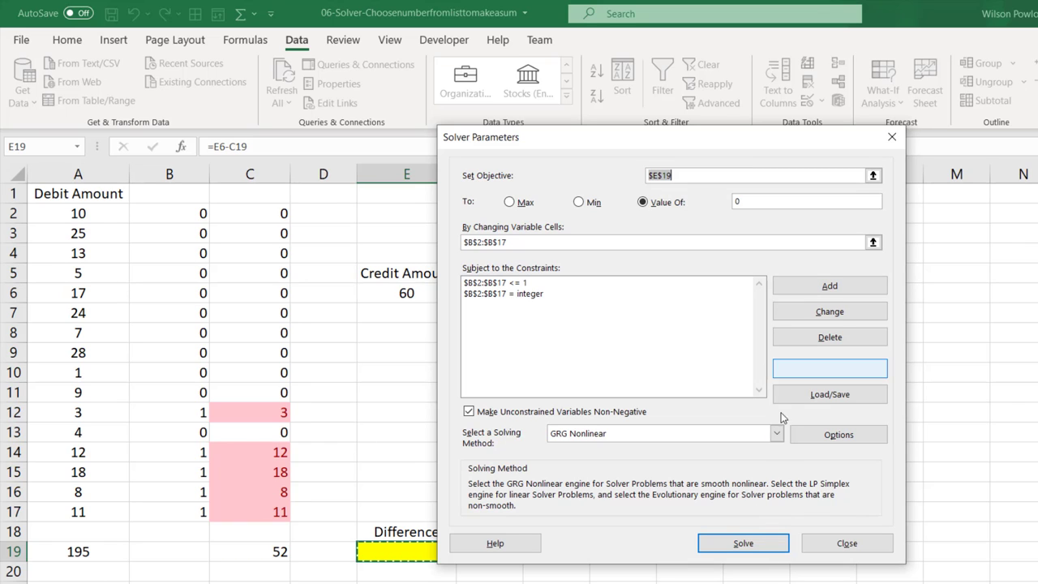
# Step: Re-solve for the 60 target and keep the solution picking 28, 3 and 18
pyautogui.click(748, 545)
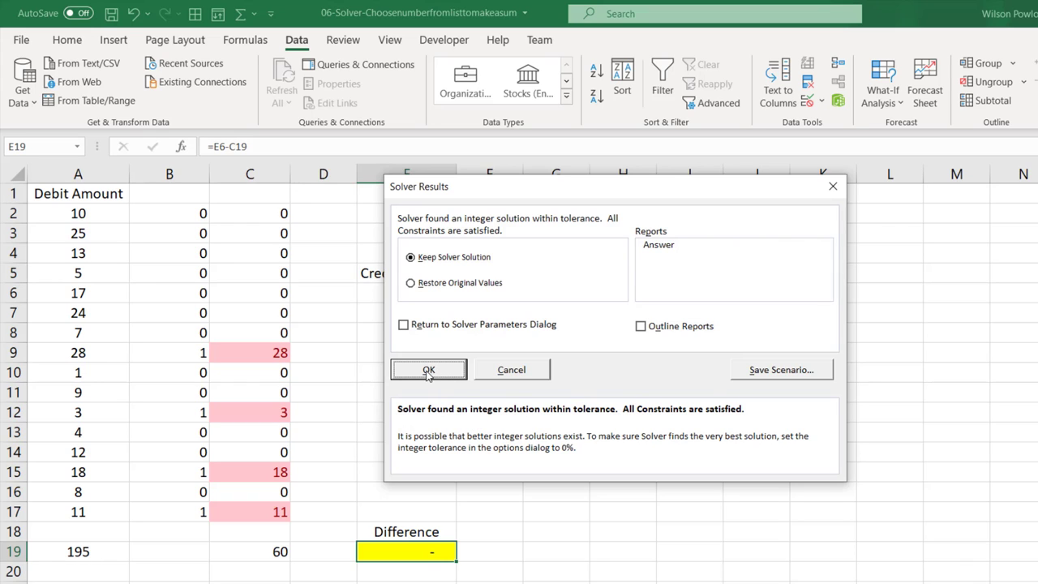
pyautogui.click(428, 370)
pyautogui.click(252, 357)
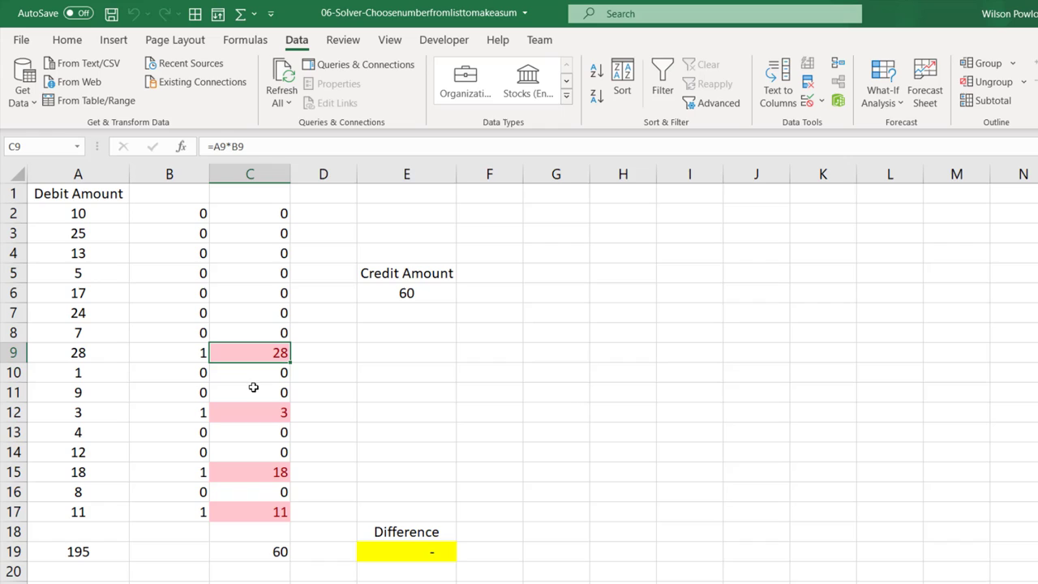
pyautogui.click(248, 416)
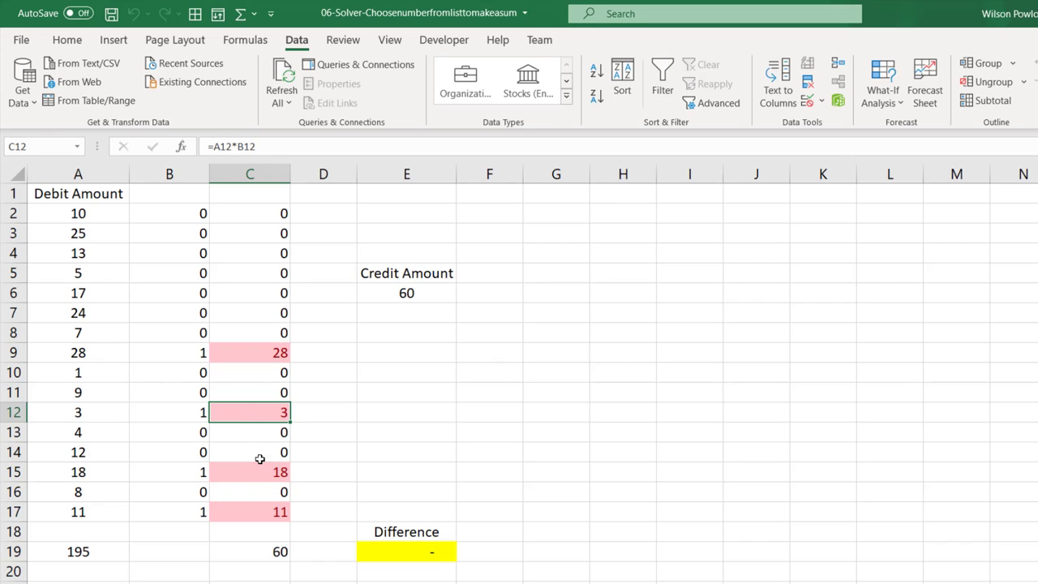
pyautogui.click(250, 473)
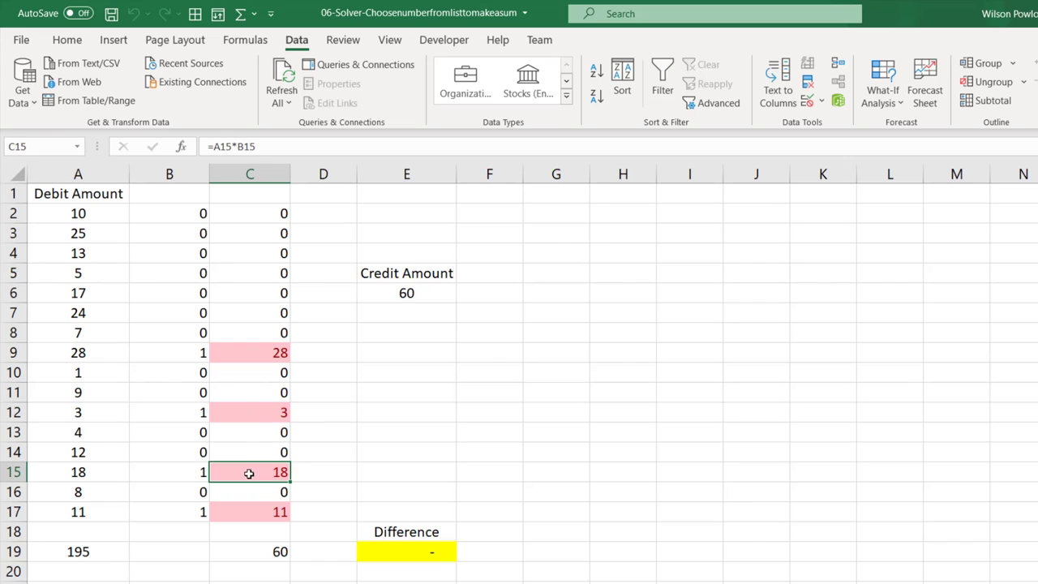
# Step: Compare the highlighted amounts 28, 3 and 18 against the 60 credit amount
pyautogui.click(252, 356)
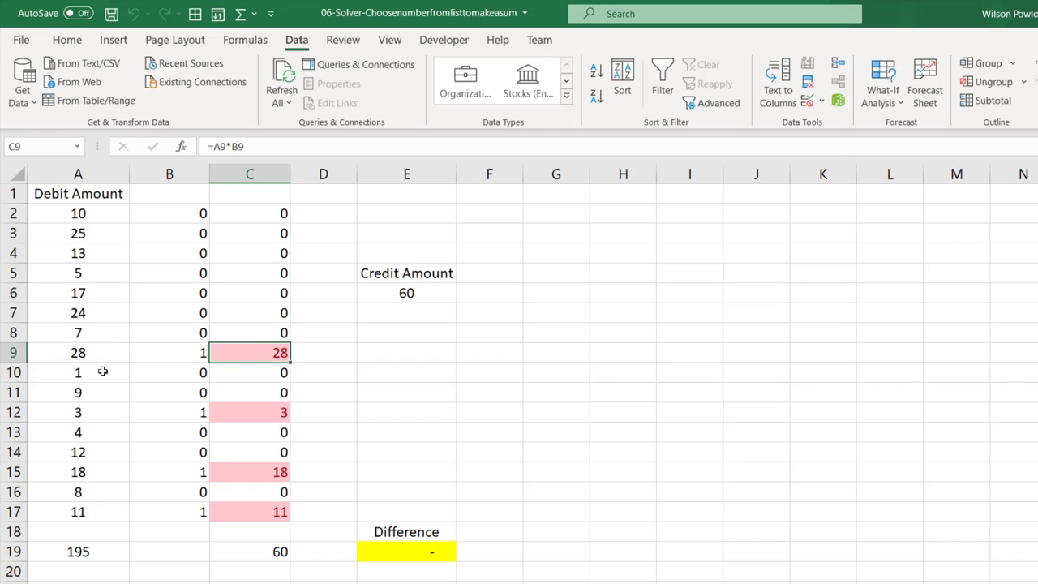
pyautogui.click(261, 417)
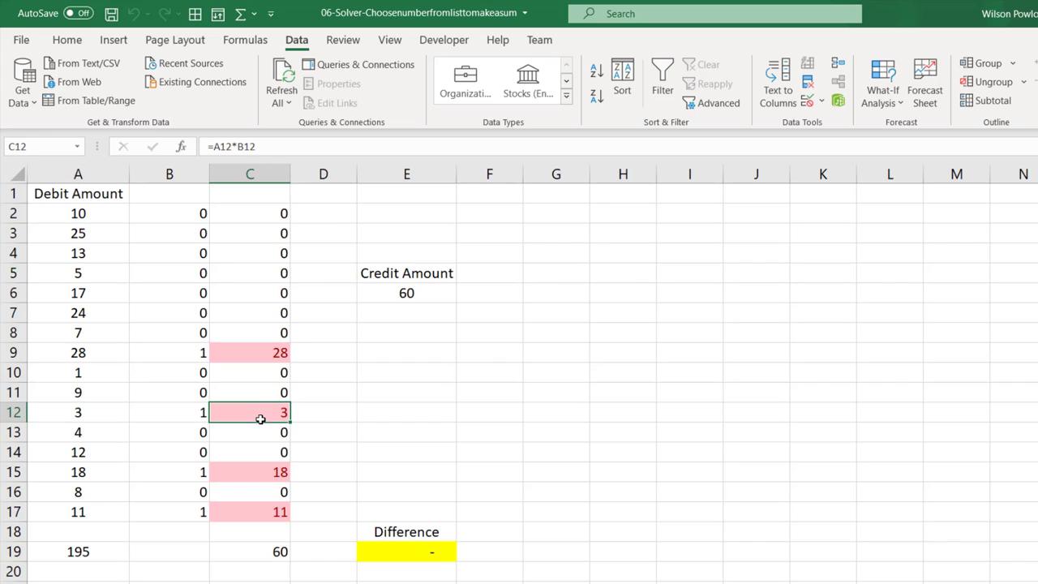
pyautogui.click(266, 468)
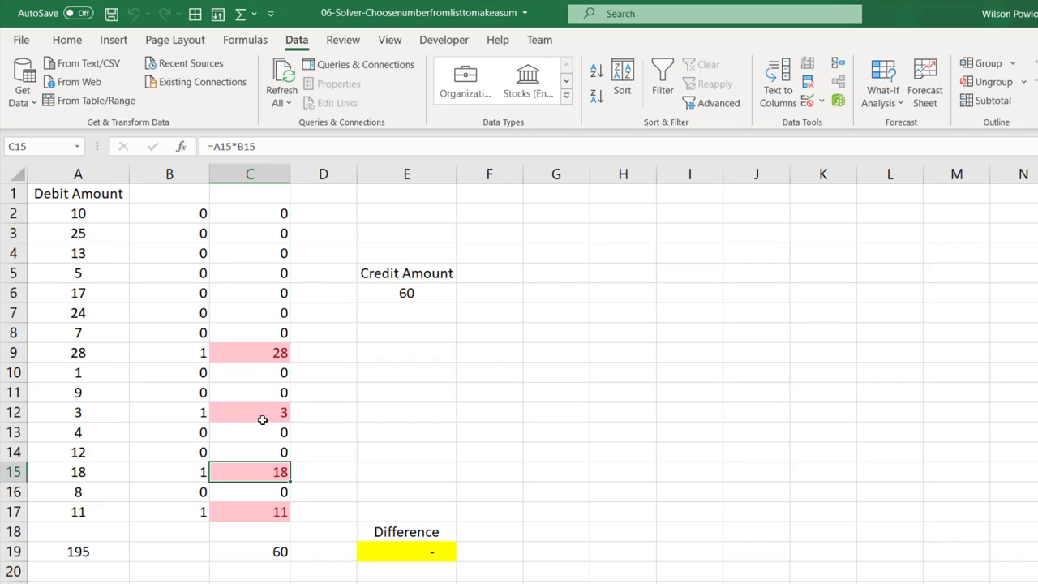
pyautogui.click(256, 352)
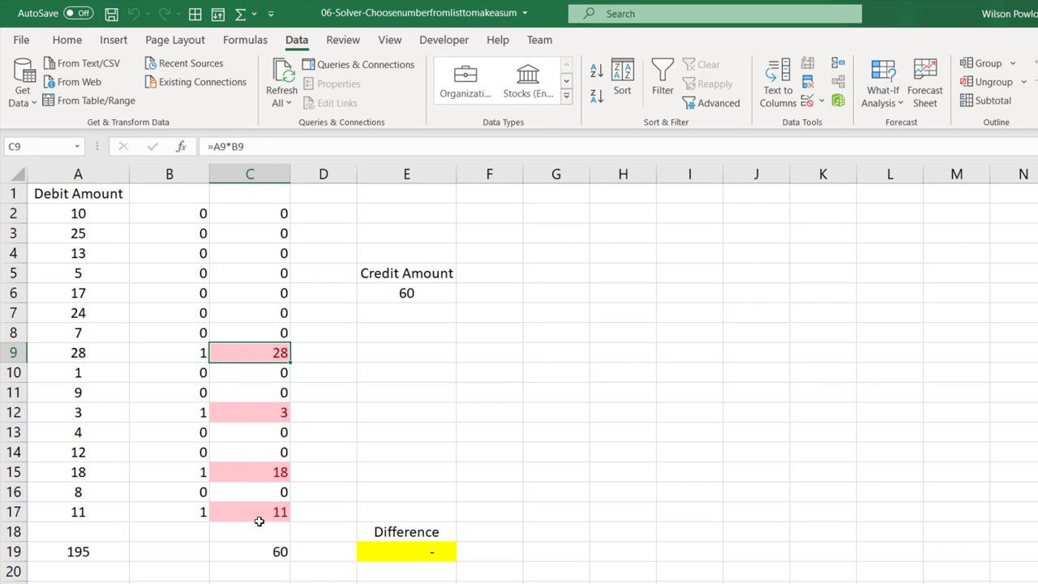
pyautogui.click(406, 293)
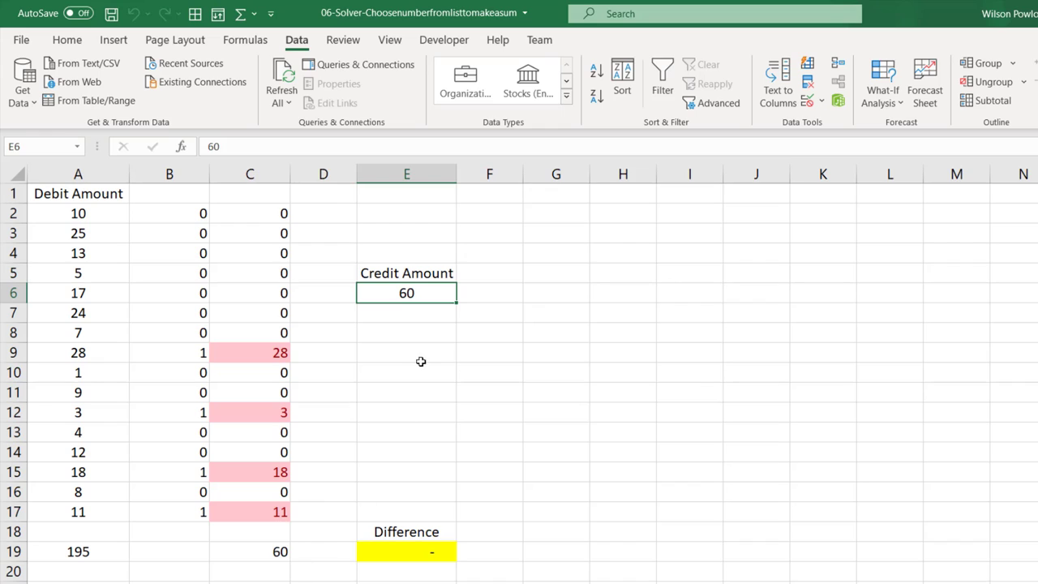